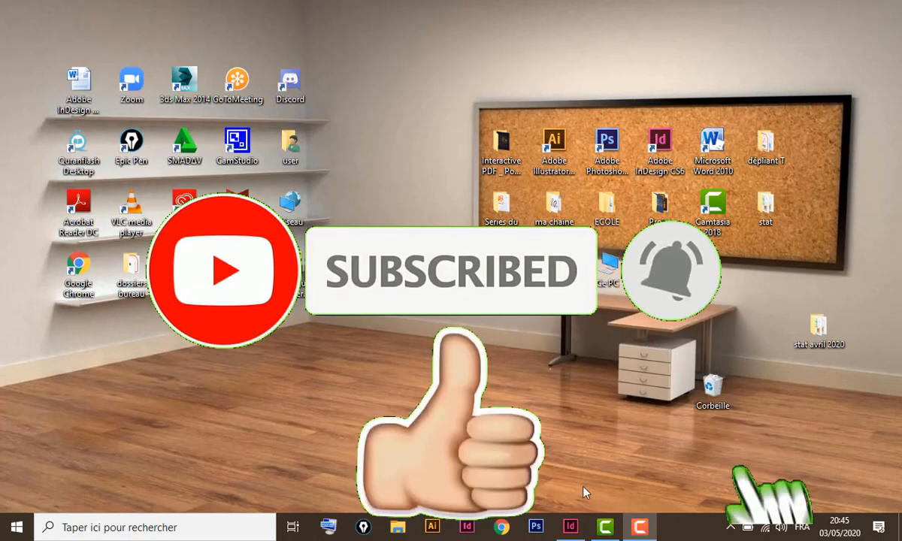
Switch to the open InDesign document and look at the files offered for import, closing the dialog without placing anything.
click(571, 532)
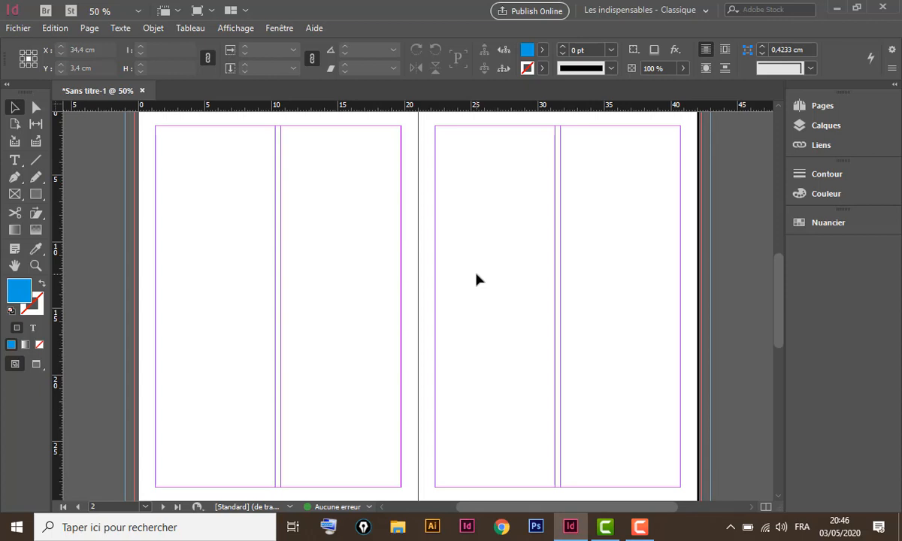
click(20, 32)
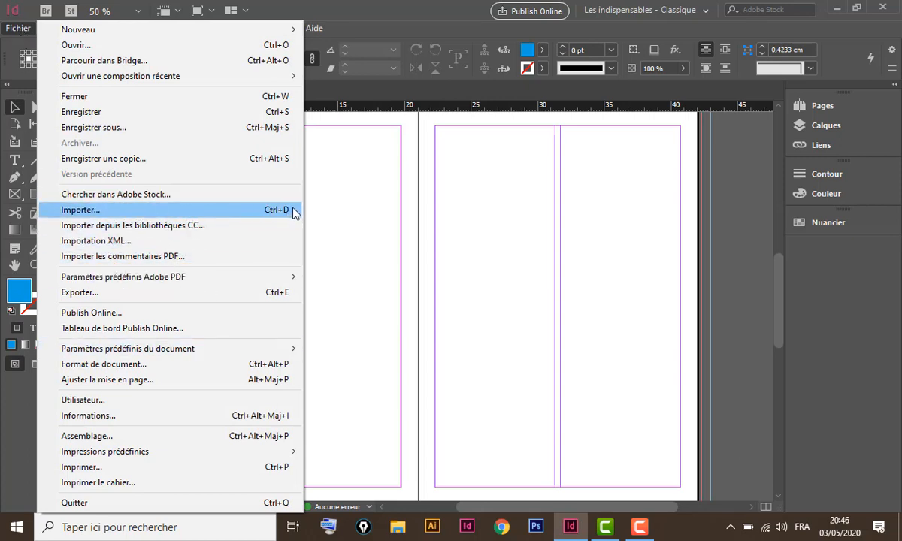
click(228, 217)
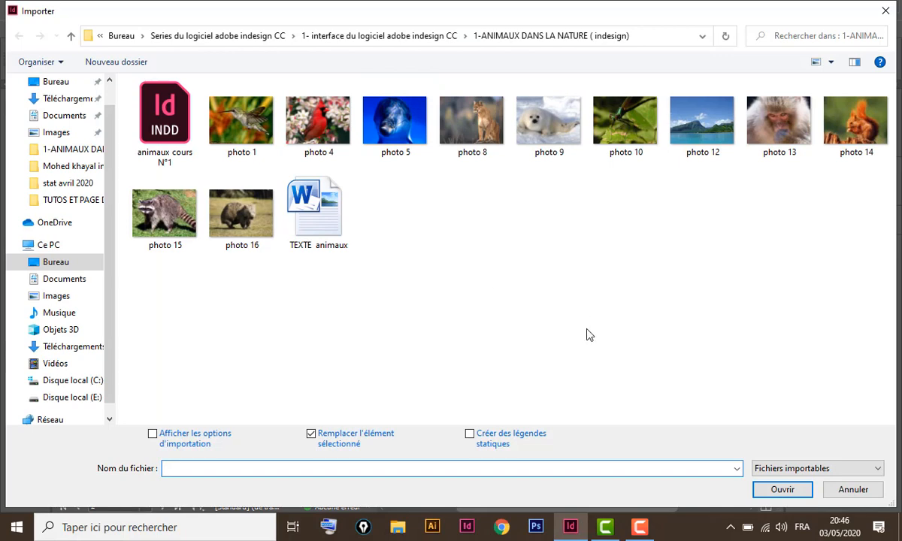
key(Escape)
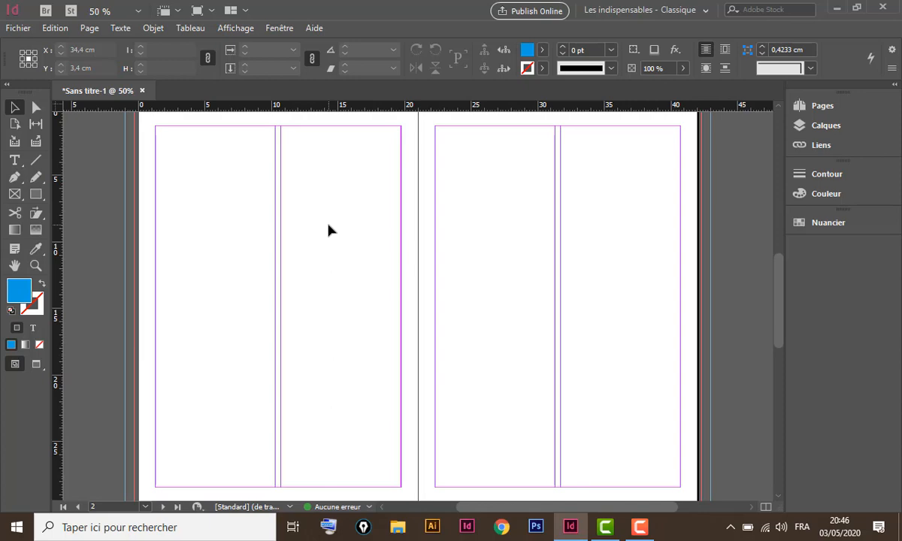
Import photo 1 and place it across both columns at the top of the first page, about 18.46 × 13.85 cm.
key(ctrl+d)
click(242, 130)
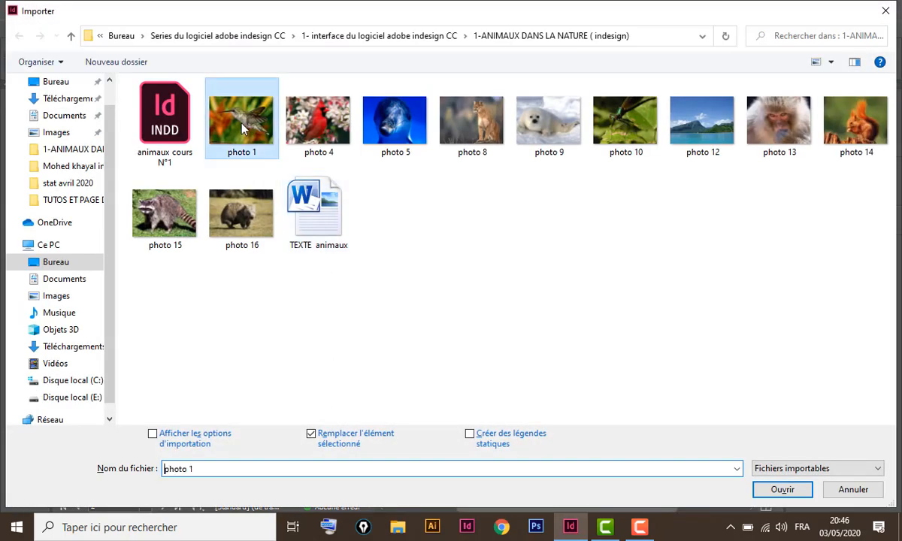
click(783, 489)
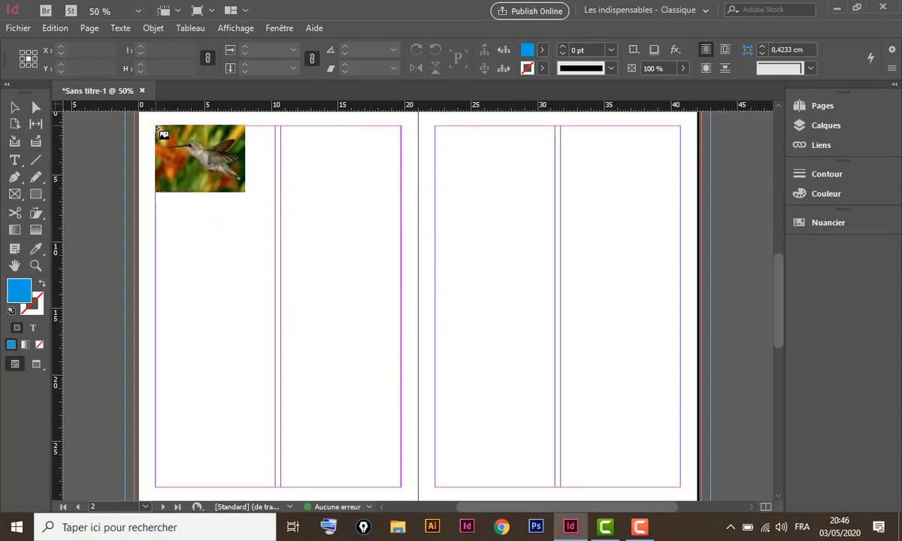
click(157, 128)
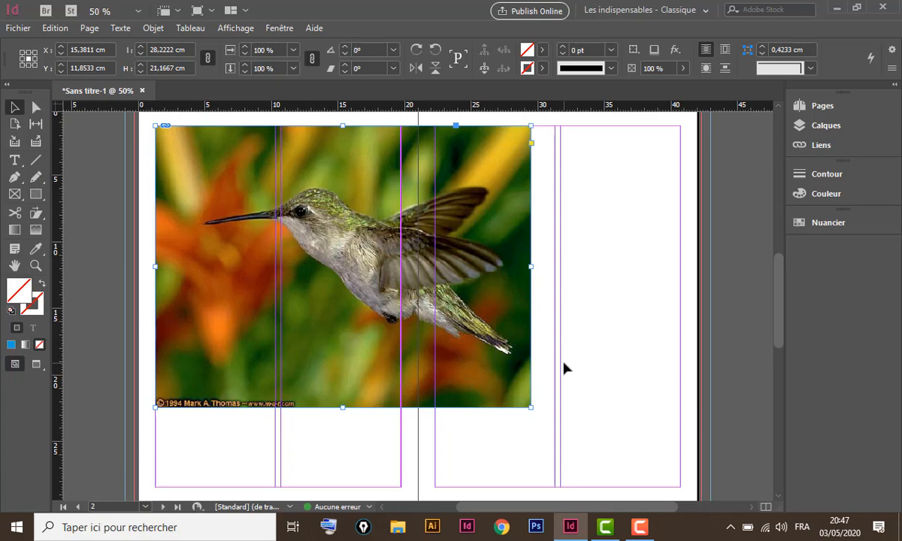
key(ctrl+z)
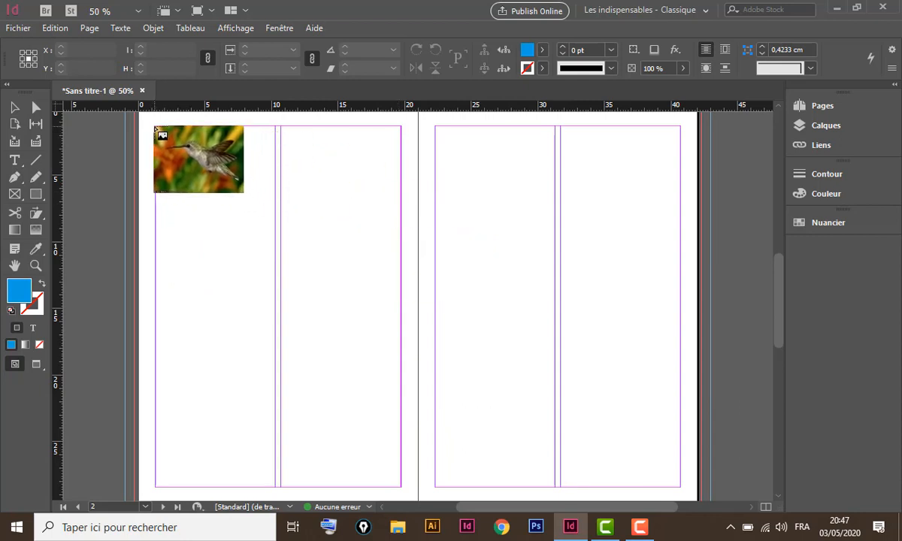
drag(155, 127, 400, 309)
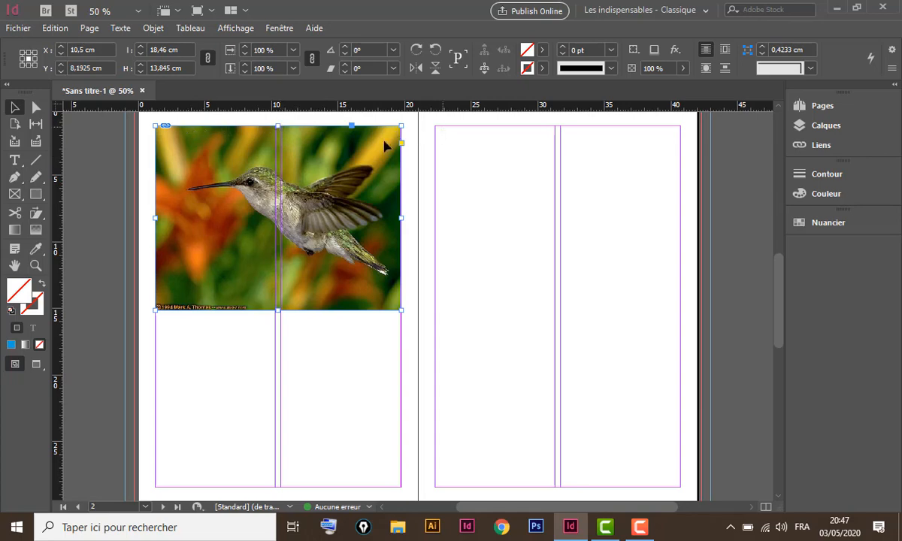
Try to shift the hummingbird picture inside its frame with the content grabber, about 3.5 cm across, and undo it.
click(278, 216)
drag(278, 216, 326, 219)
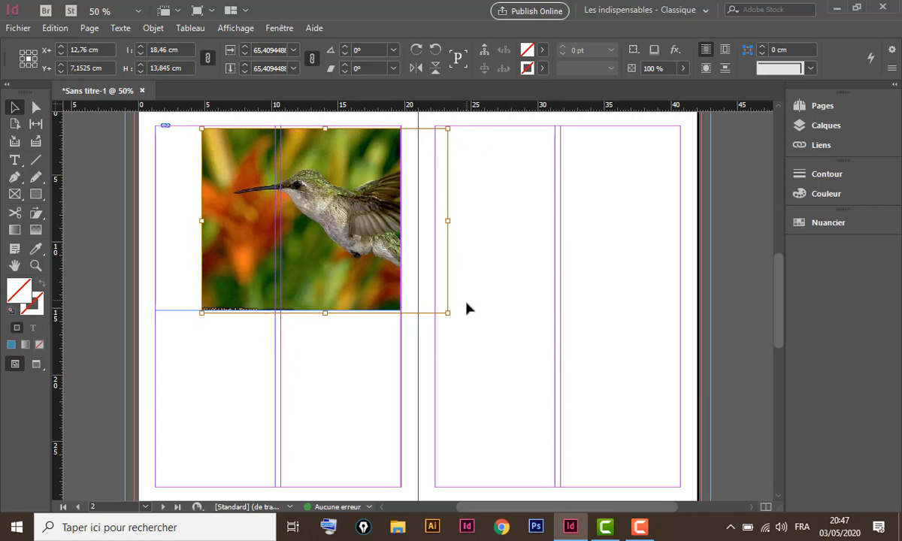
key(ctrl+z)
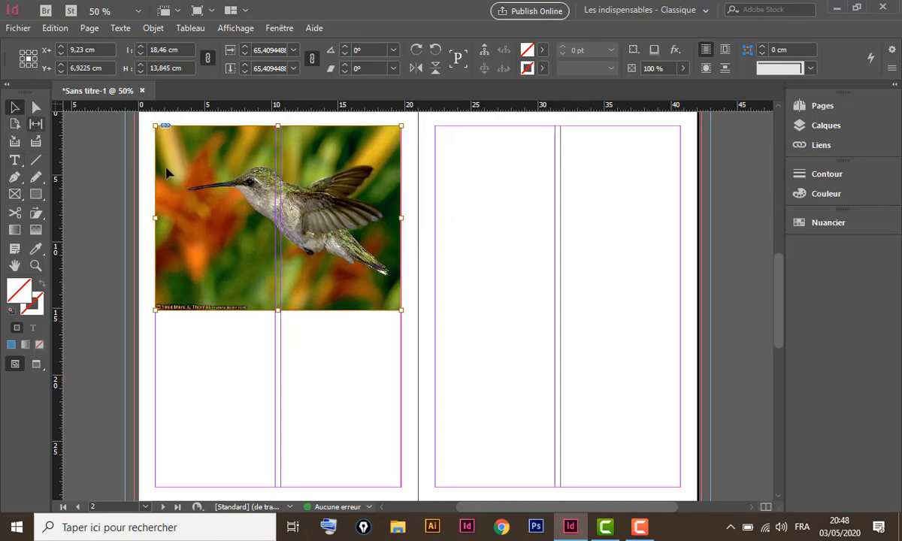
Select the picture's frame, try to move it with its content to the middle of the spread, and undo the move.
click(441, 200)
click(380, 153)
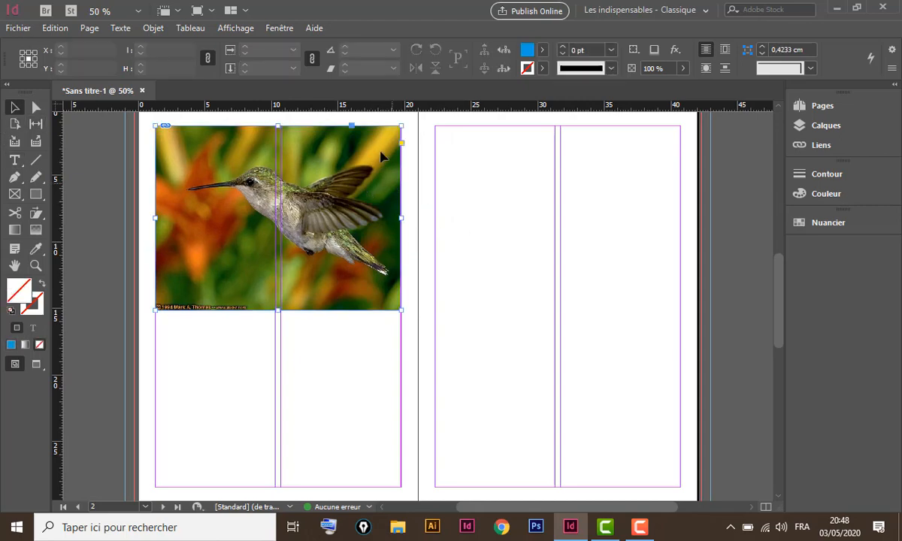
drag(380, 152, 513, 245)
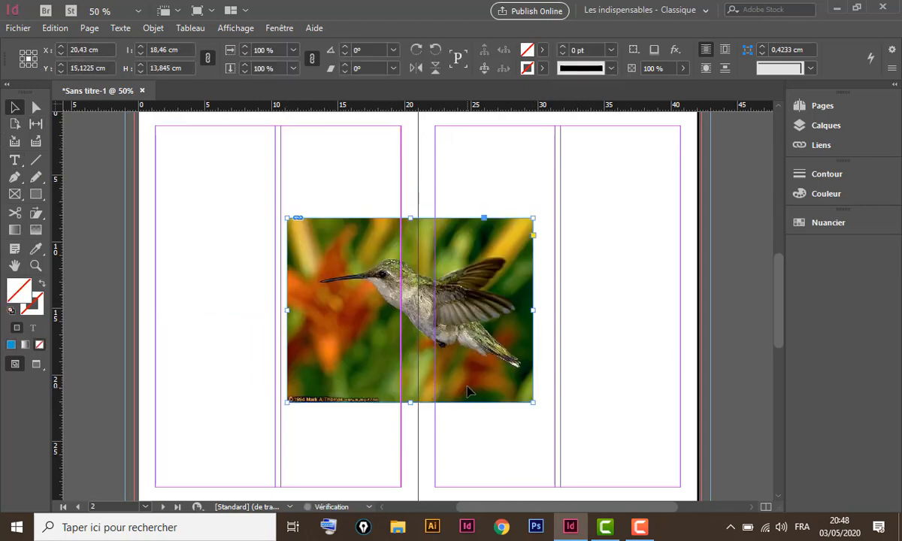
key(ctrl+z)
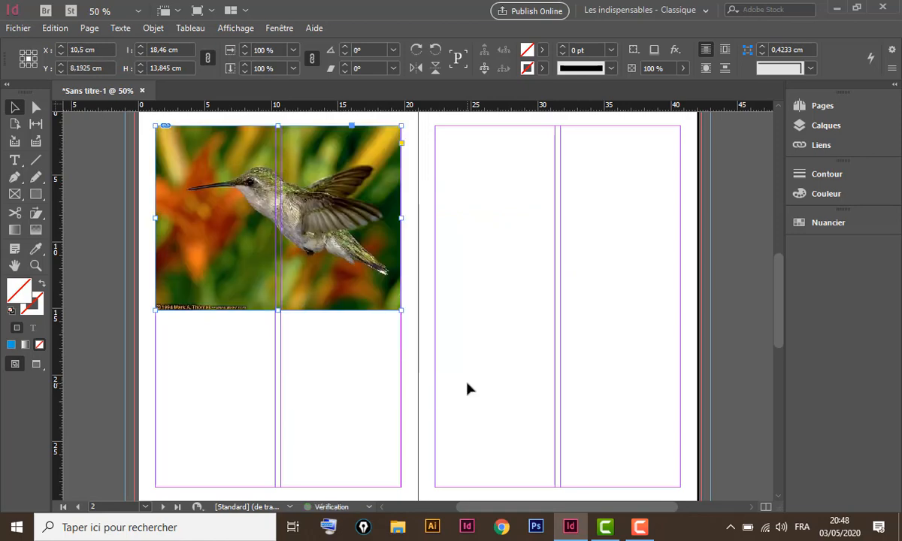
Try to shift the hummingbird picture inside its frame with the Direct Selection tool and undo the shift.
click(36, 107)
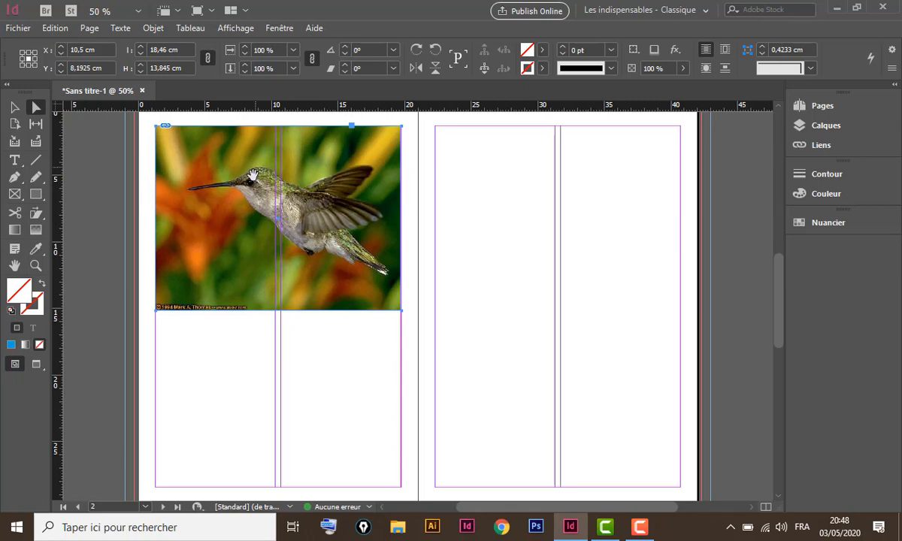
drag(241, 166, 320, 216)
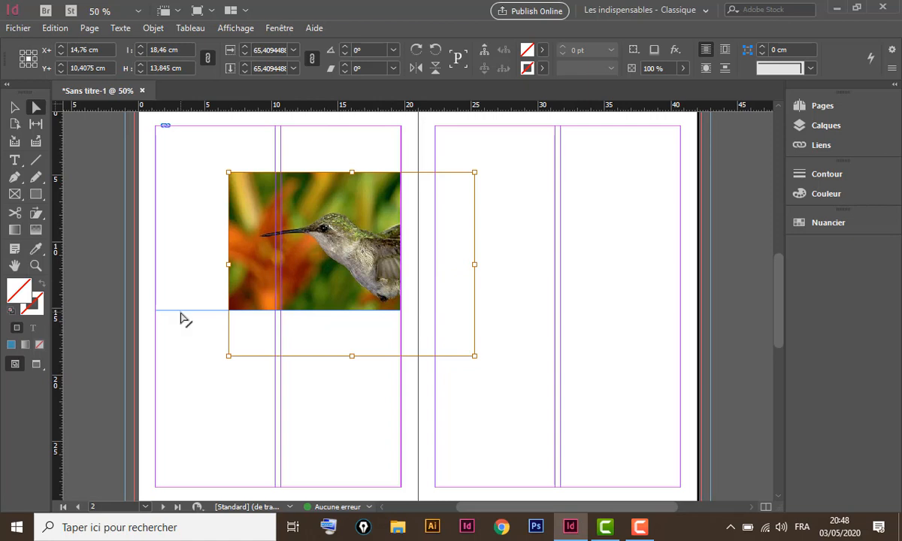
key(ctrl+z)
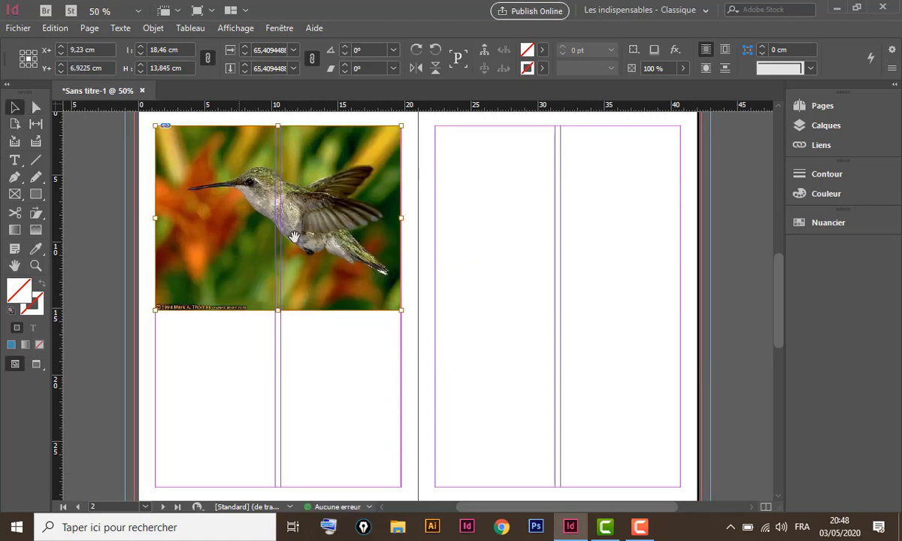
Compare selecting the hummingbird picture's content with selecting its frame.
click(500, 220)
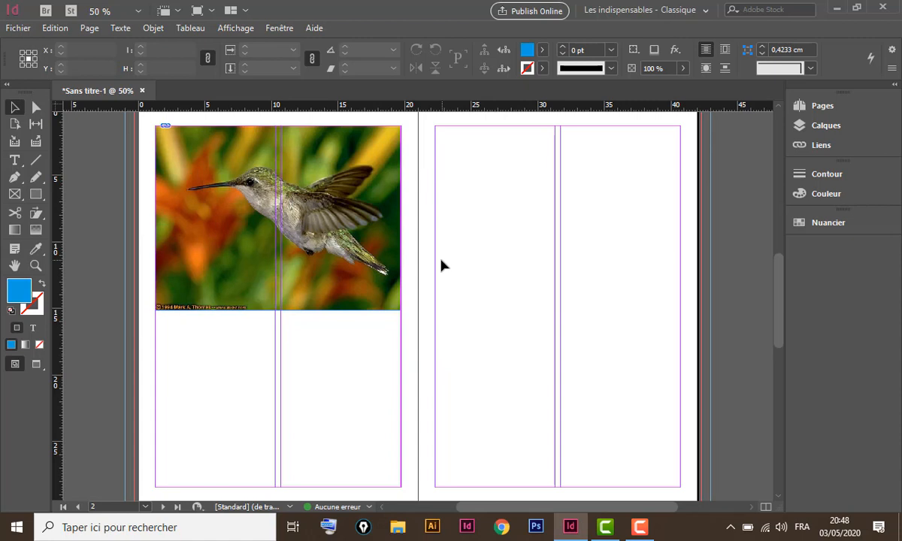
click(277, 210)
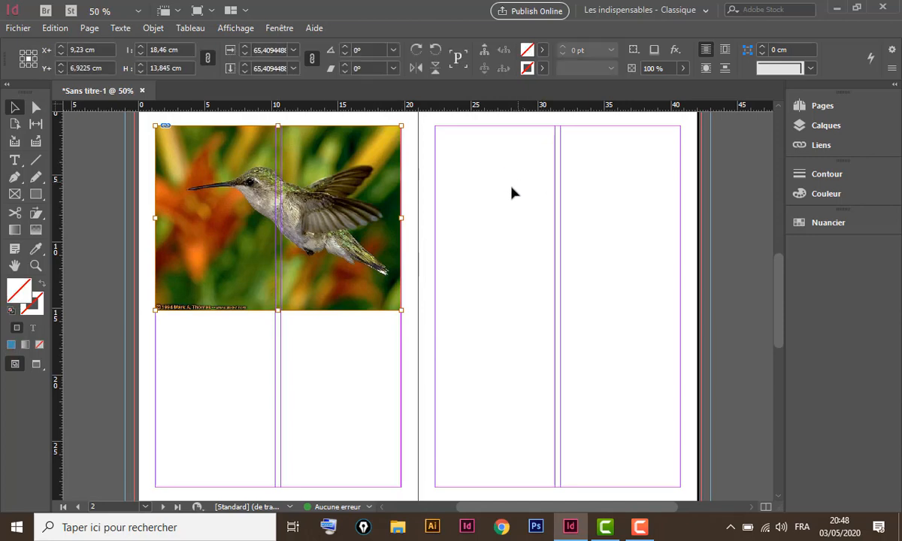
click(442, 197)
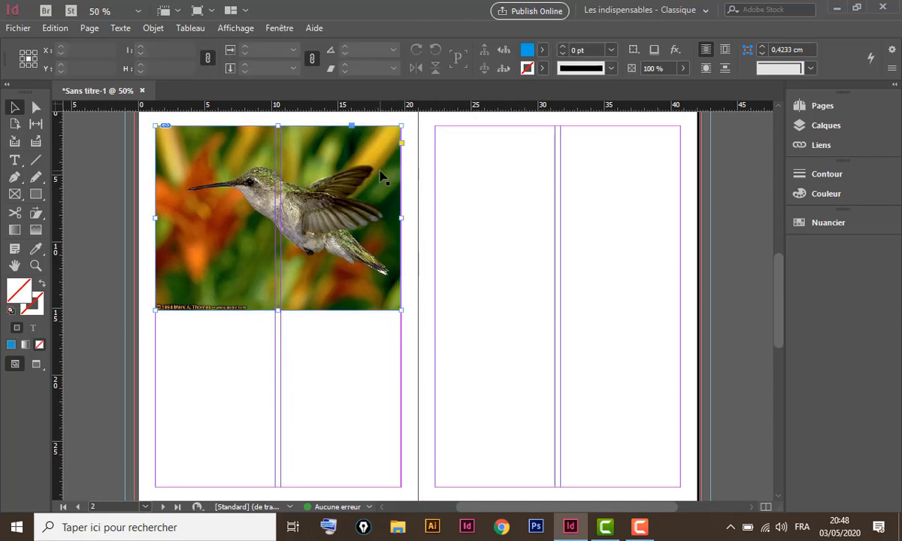
click(381, 177)
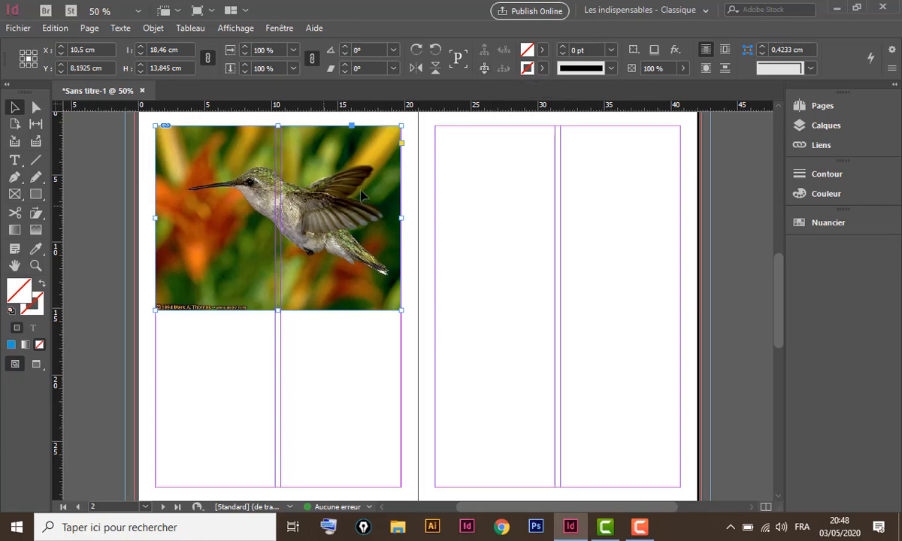
Reselect the picture's content, try to shift it about 7 cm across and 2.3 cm down within its frame, and undo.
click(483, 70)
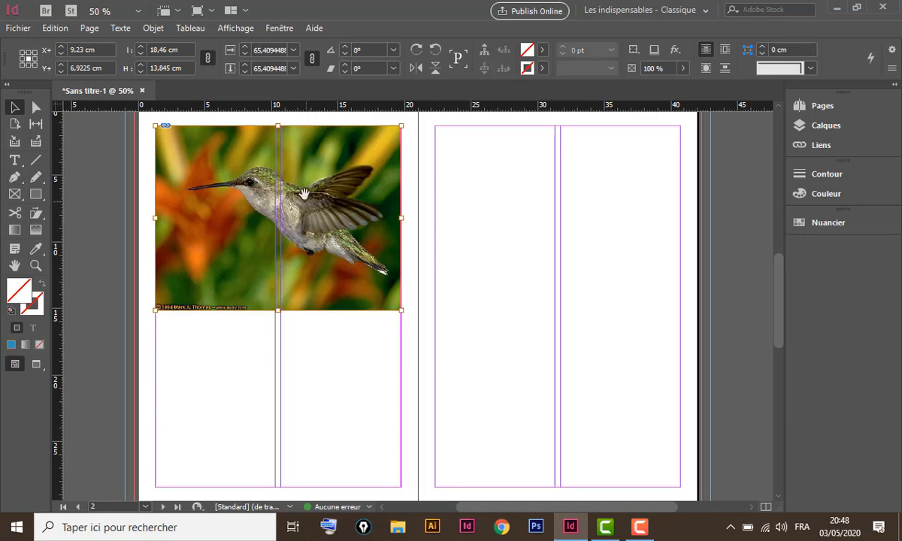
drag(303, 194, 398, 224)
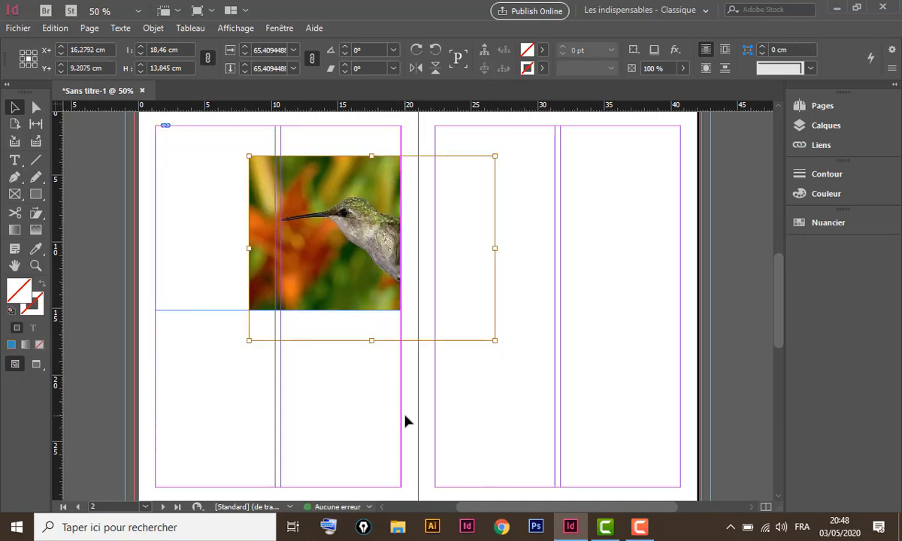
key(ctrl+z)
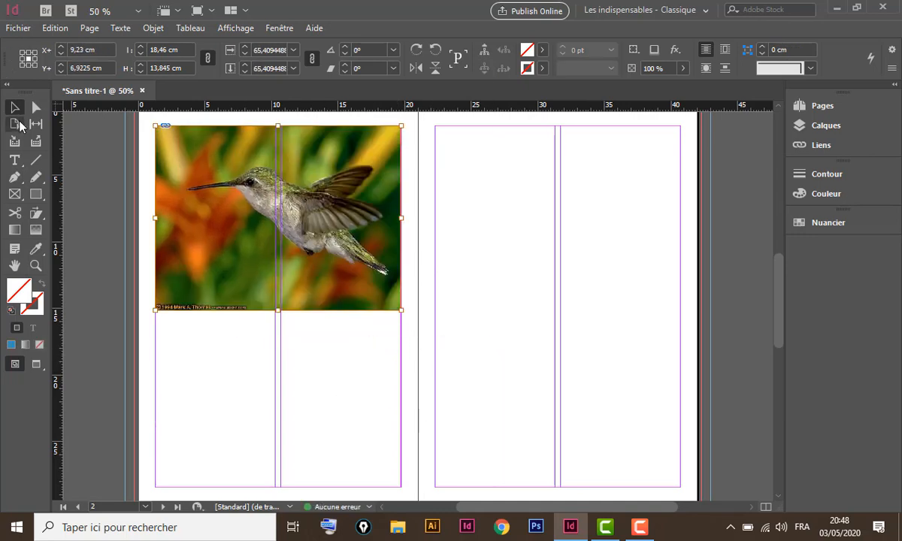
Delete the hummingbird picture together with its frame.
click(13, 108)
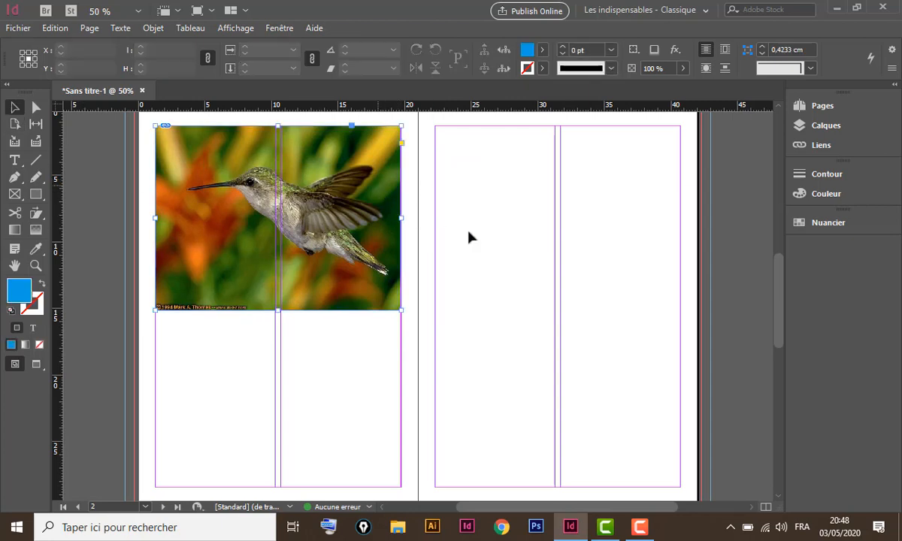
key(Delete)
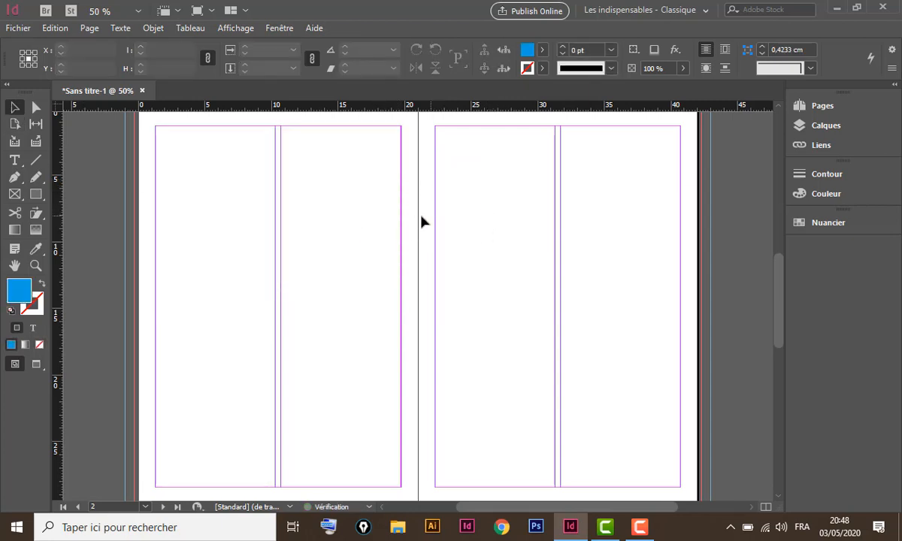
Draw an empty rectangle frame about 18.46 × 15.83 cm across both columns at the top of the first page and import photo 1 into it.
click(15, 195)
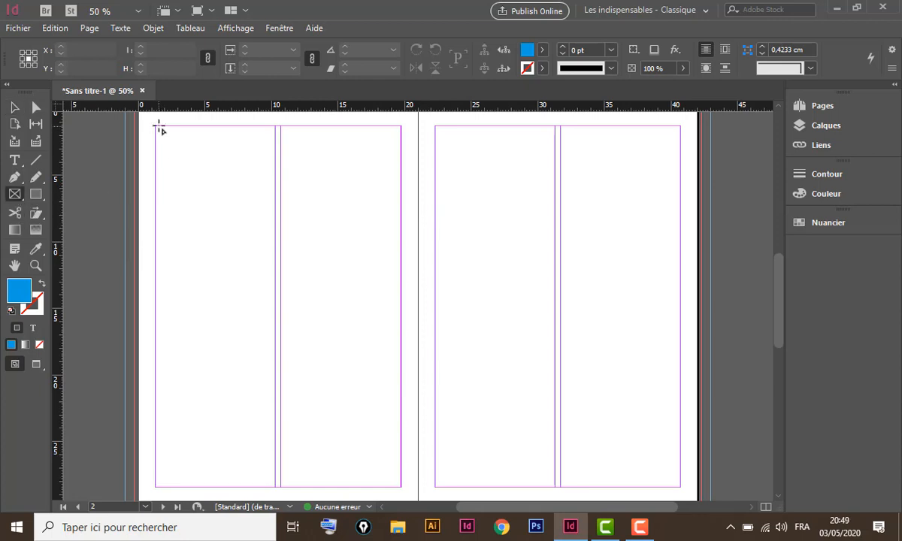
drag(155, 126, 400, 337)
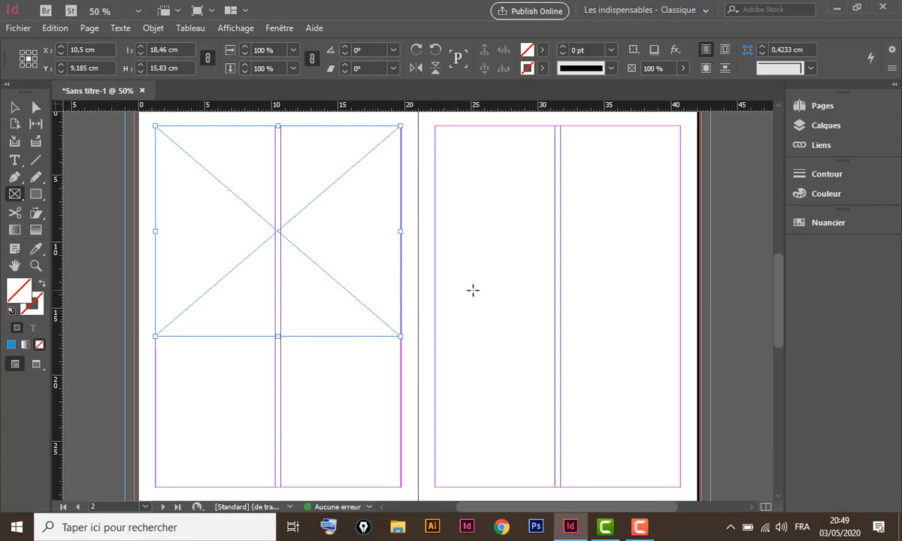
key(ctrl+d)
click(256, 150)
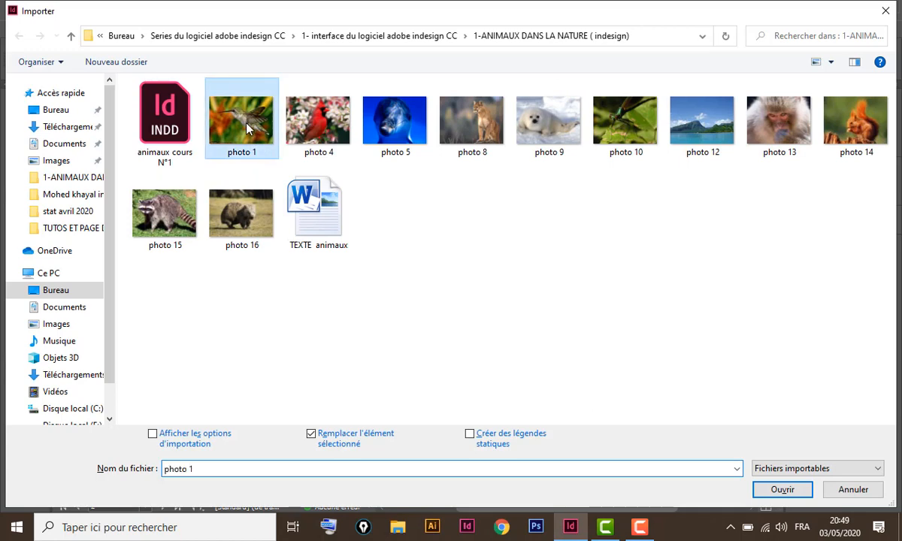
click(781, 489)
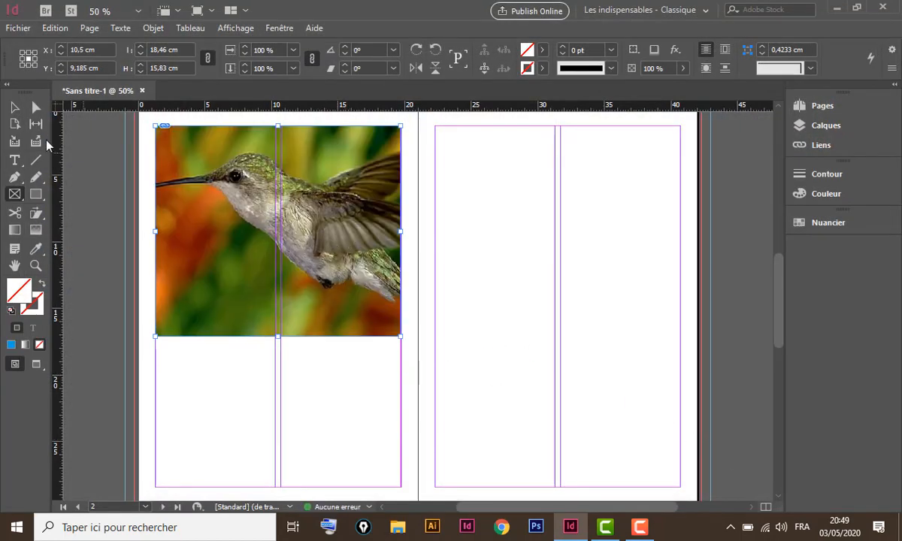
Compare the imported picture's full content bounds with its frame, ending with the frame selected.
click(15, 107)
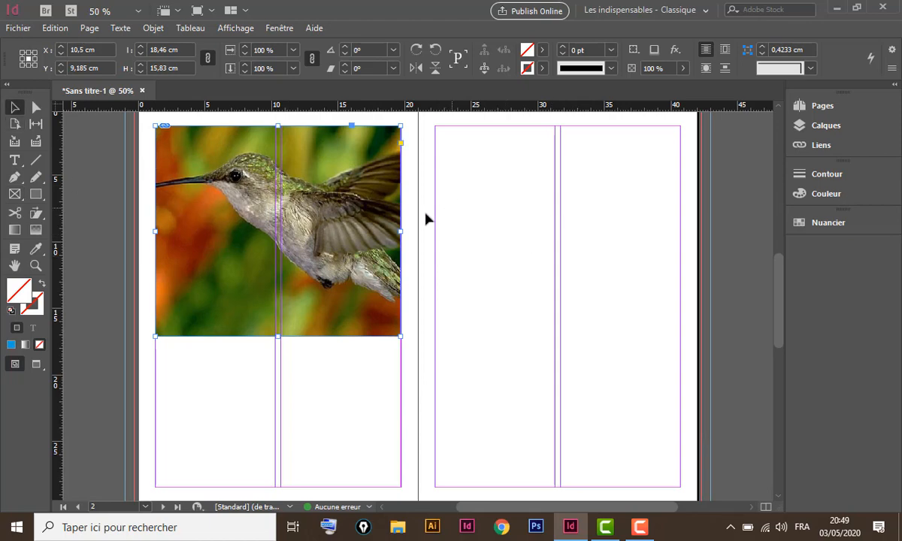
click(276, 228)
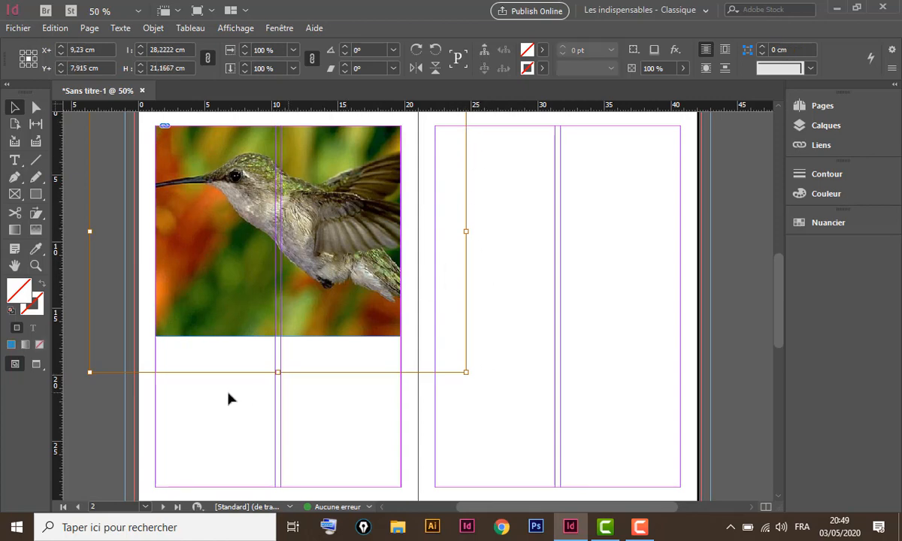
scroll(553, 319, up, 3)
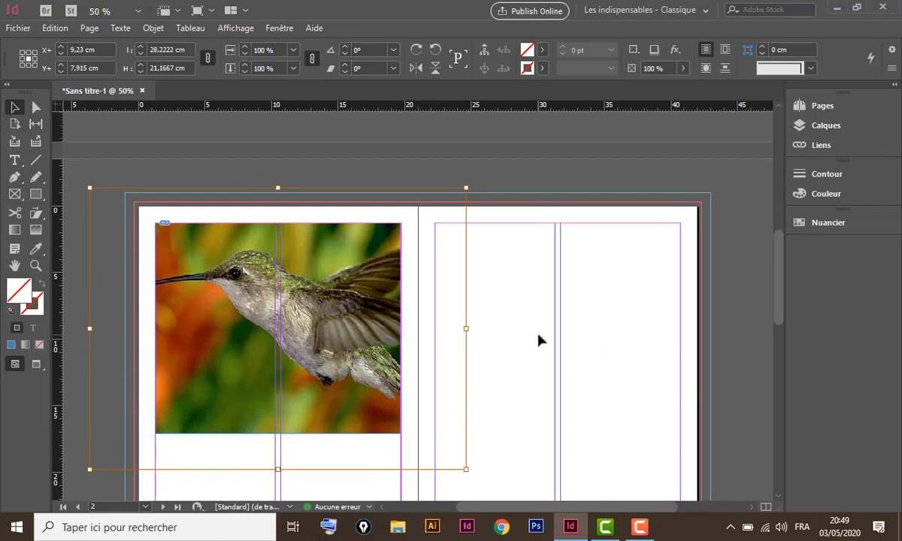
click(422, 280)
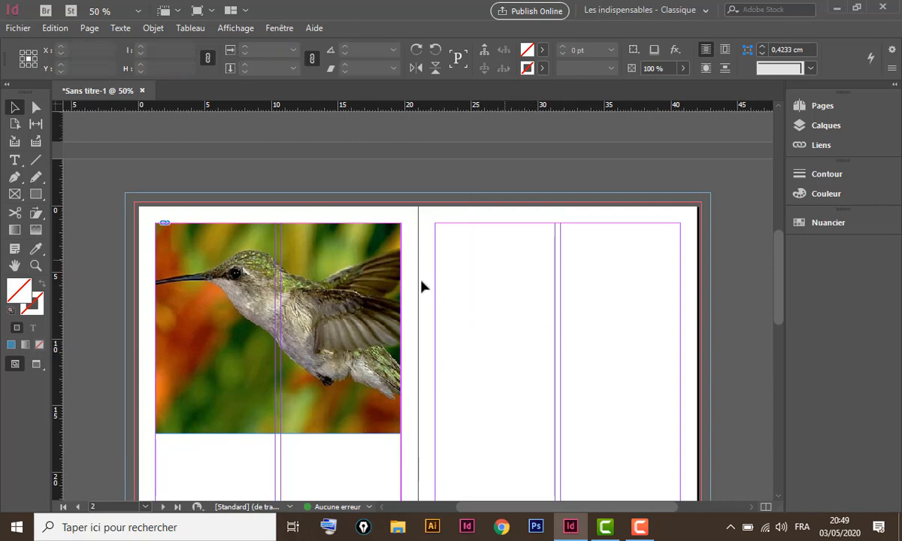
click(368, 275)
scroll(423, 263, down, 3)
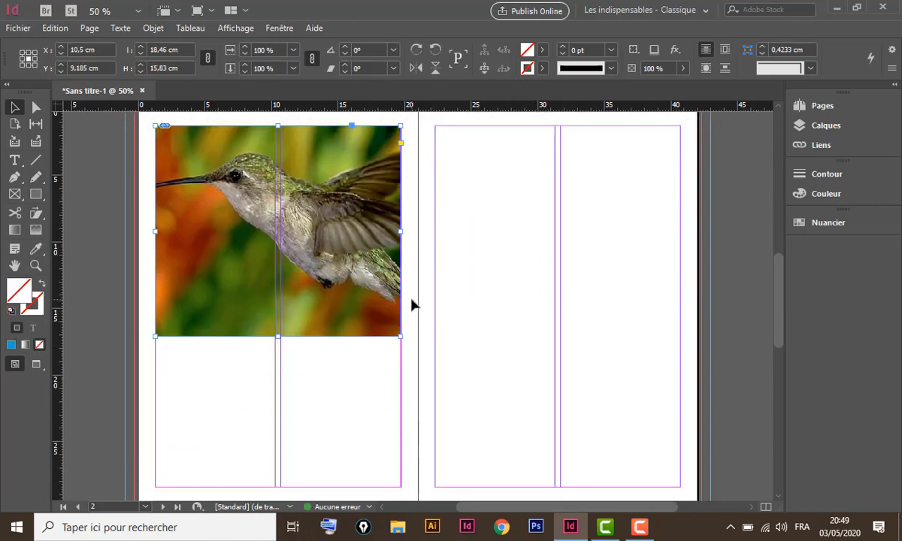
Fit the hummingbird picture so that it fills its frame proportionally (Remplir le bloc proportionnellement).
scroll(413, 304, up, 1)
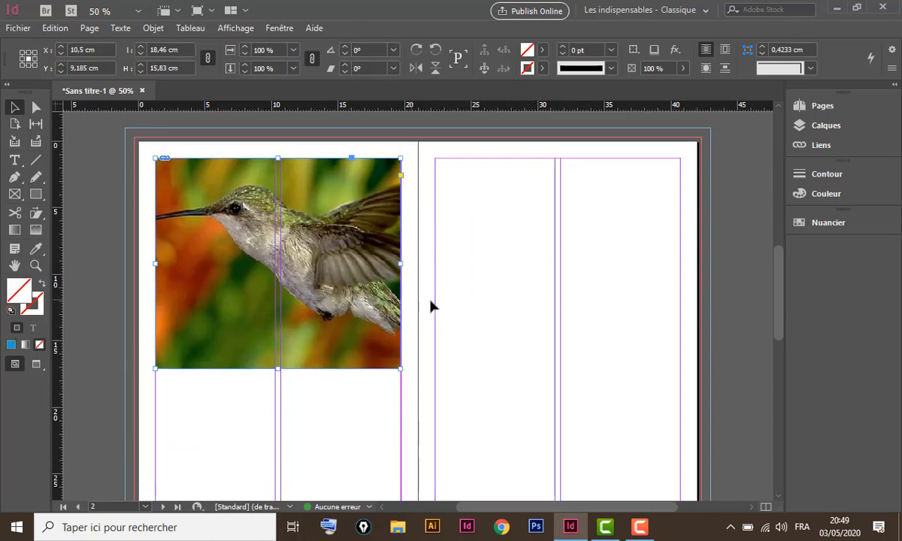
right_click(385, 196)
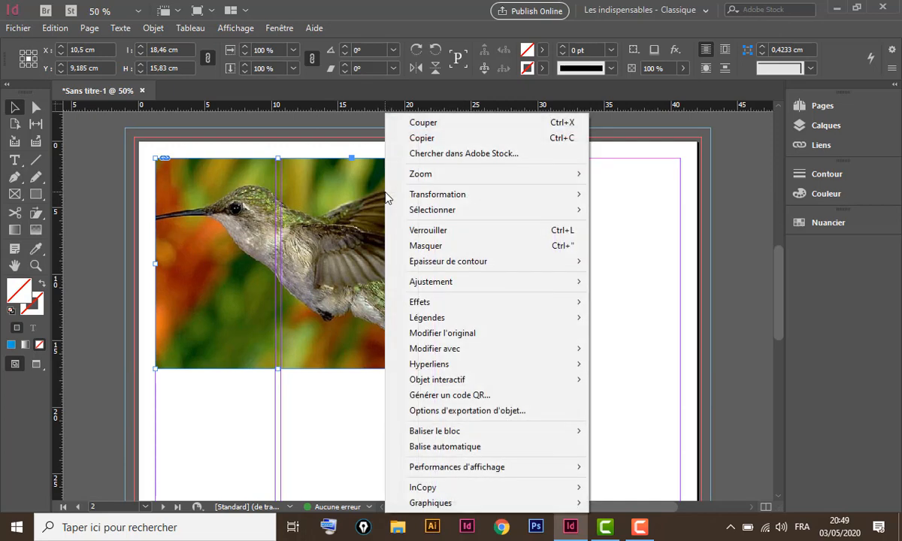
mouse_move(461, 284)
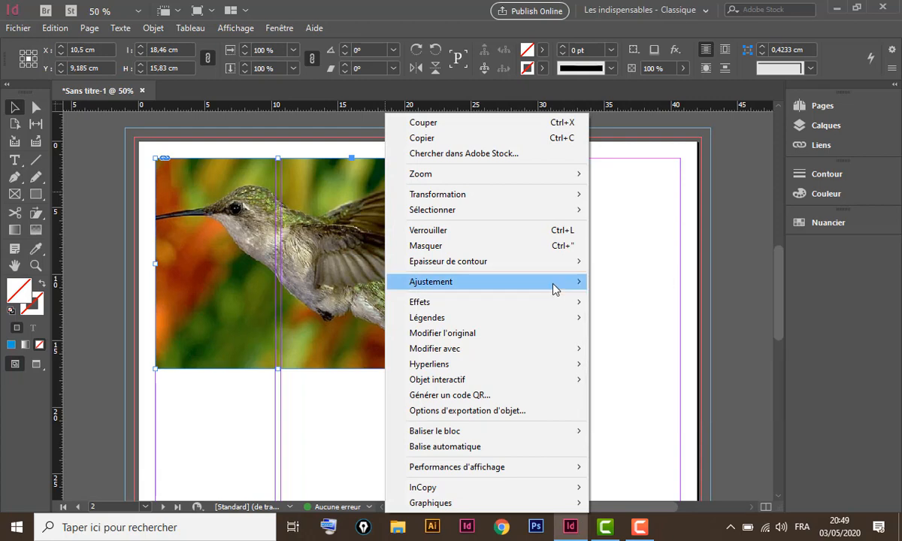
mouse_move(579, 288)
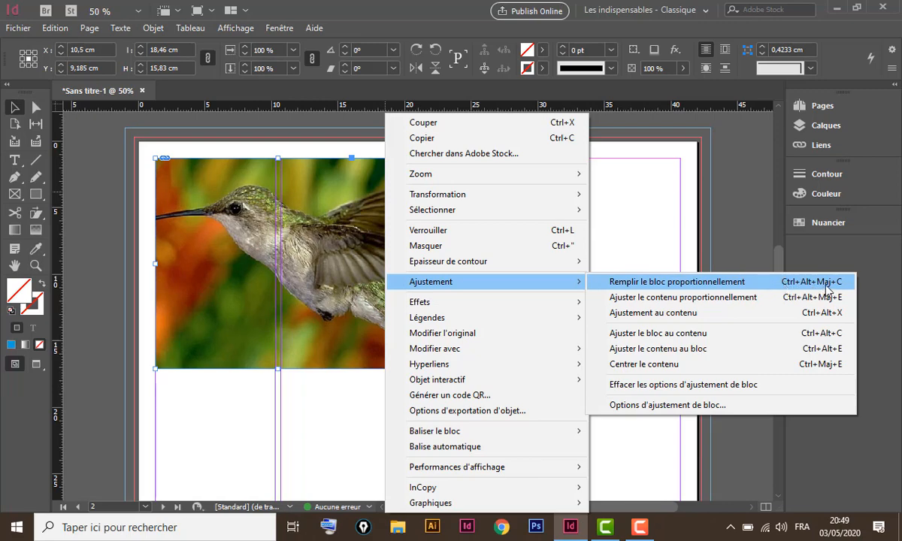
click(734, 287)
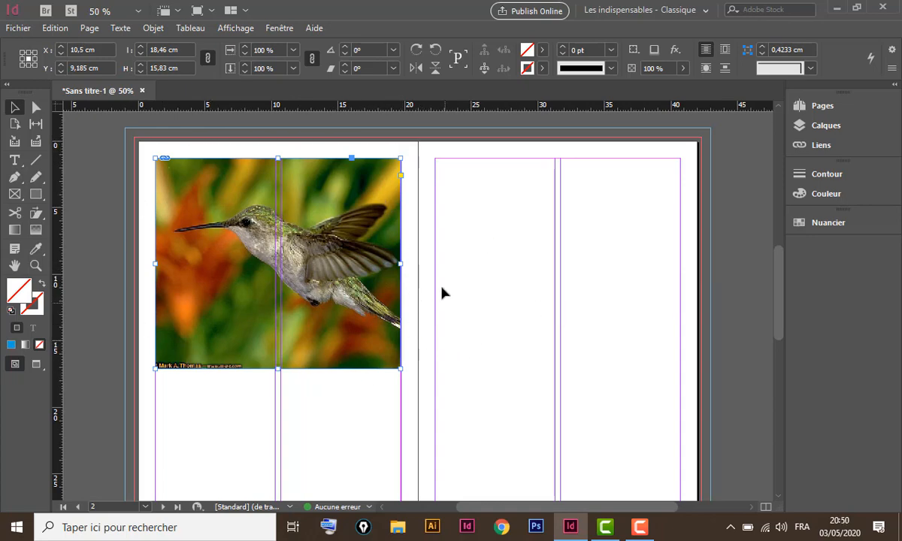
Extend the picture's frame down to the page's bottom margin, making it 27.16 cm high.
scroll(484, 317, down, 2)
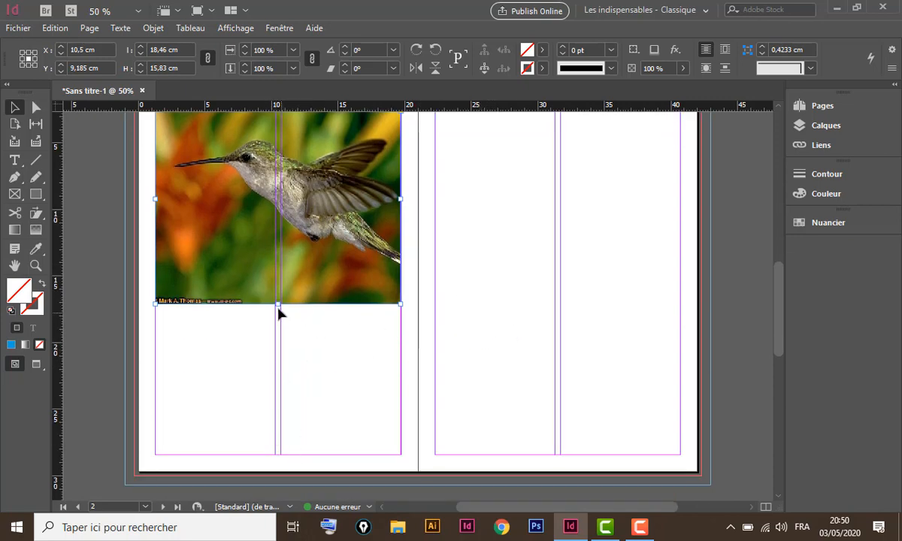
drag(277, 304, 275, 456)
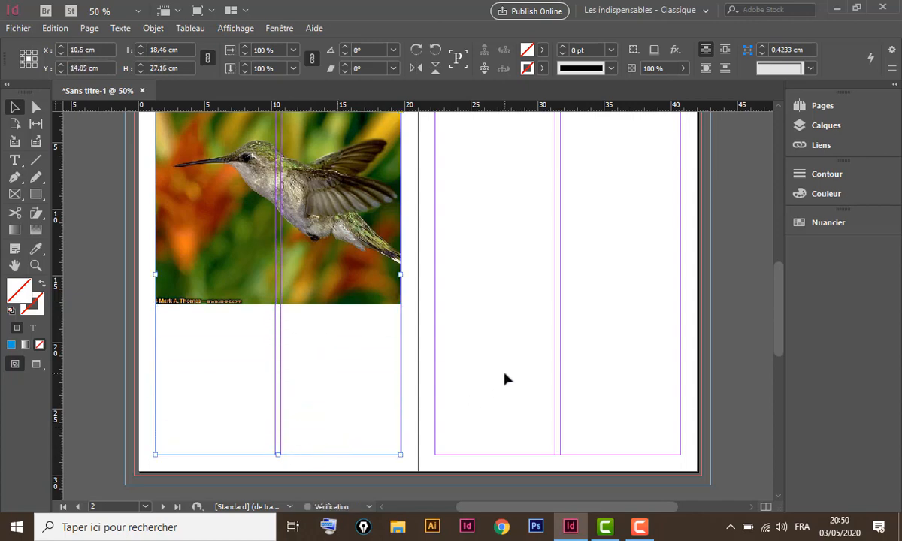
scroll(347, 427, up, 2)
scroll(344, 358, down, 2)
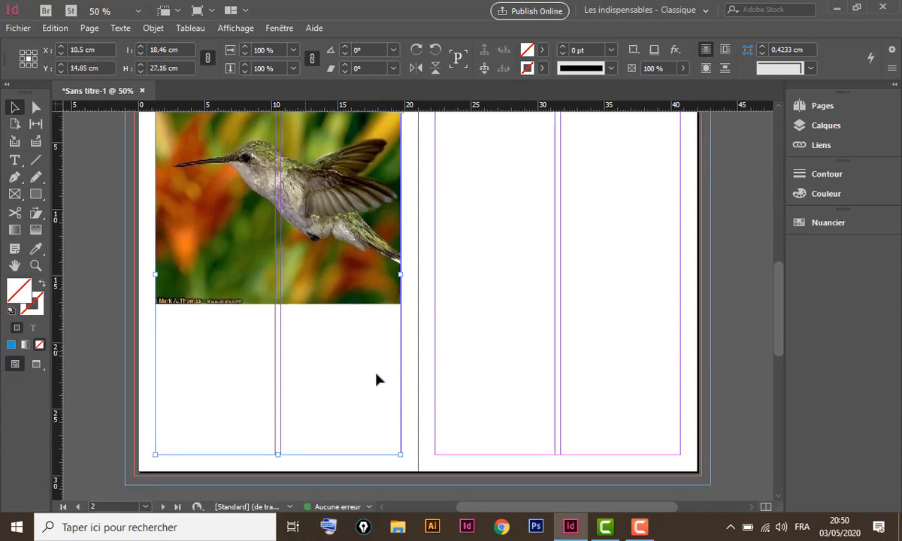
Try filling the enlarged frame proportionally with the picture, and undo the fitting.
right_click(374, 249)
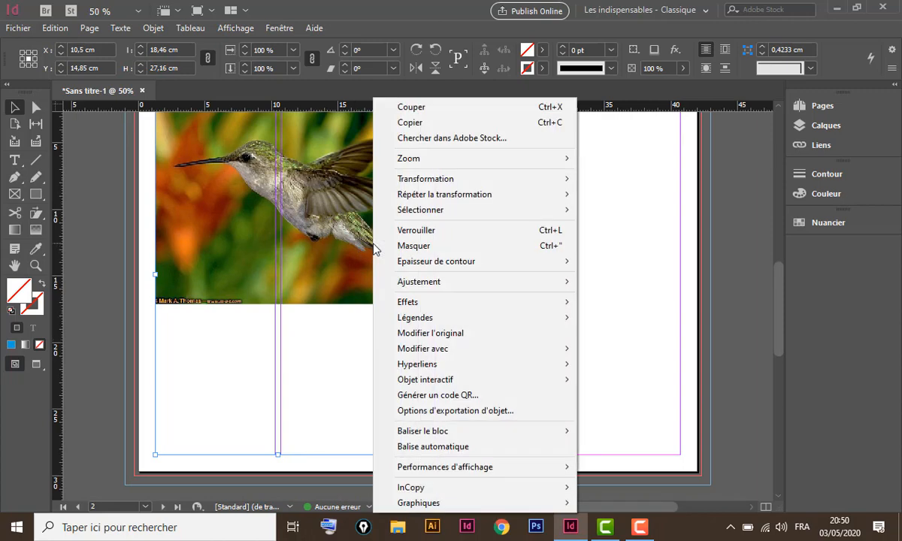
mouse_move(403, 278)
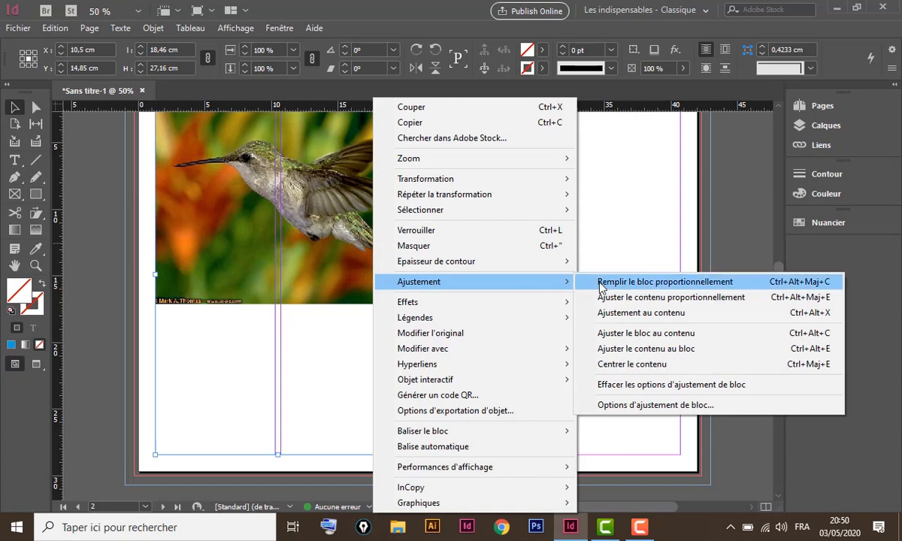
click(648, 283)
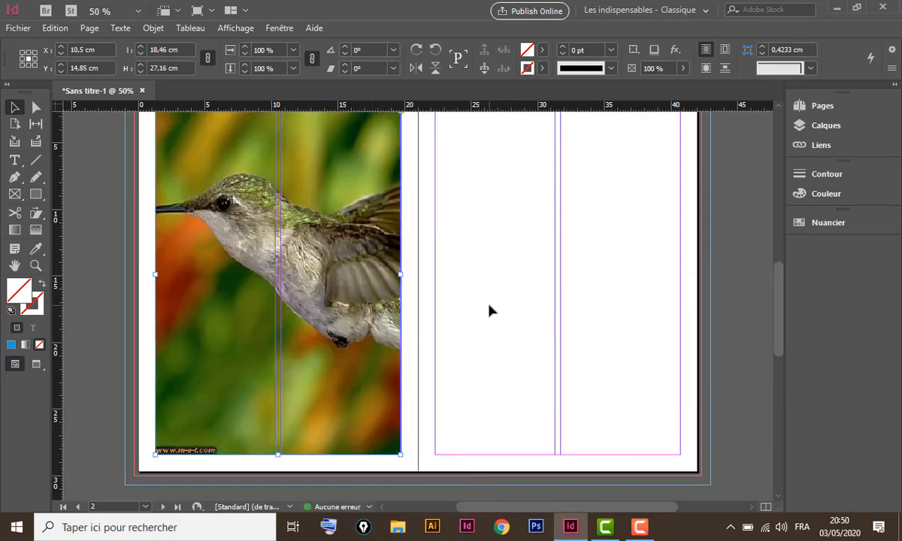
scroll(529, 360, up, 1)
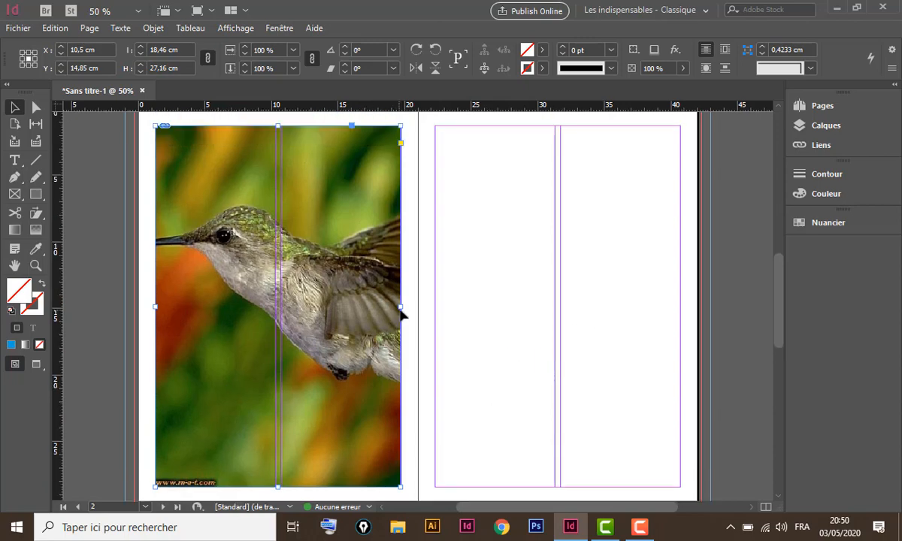
key(ctrl+alt+shift+e)
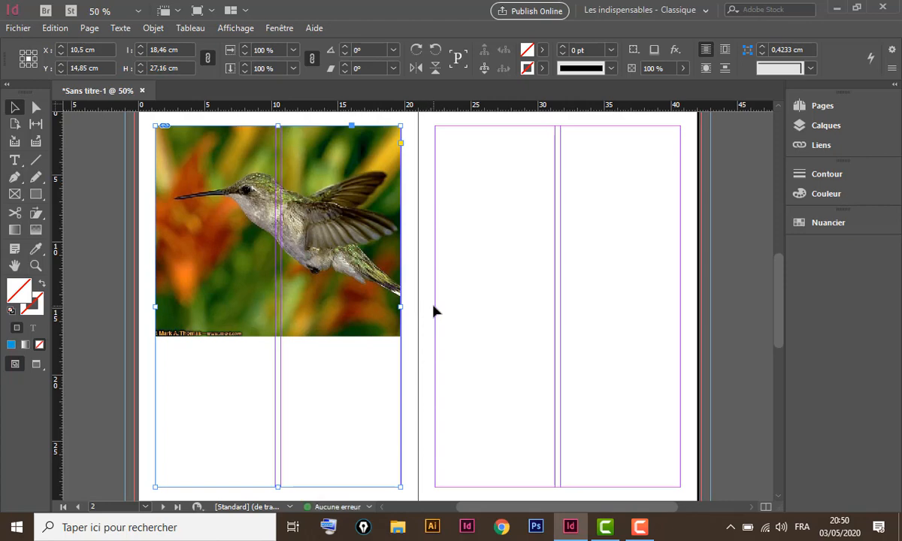
Try fitting the content proportionally (Ajuster le contenu proportionnellement), compare the picture's content with its frame, and undo the fitting.
right_click(359, 224)
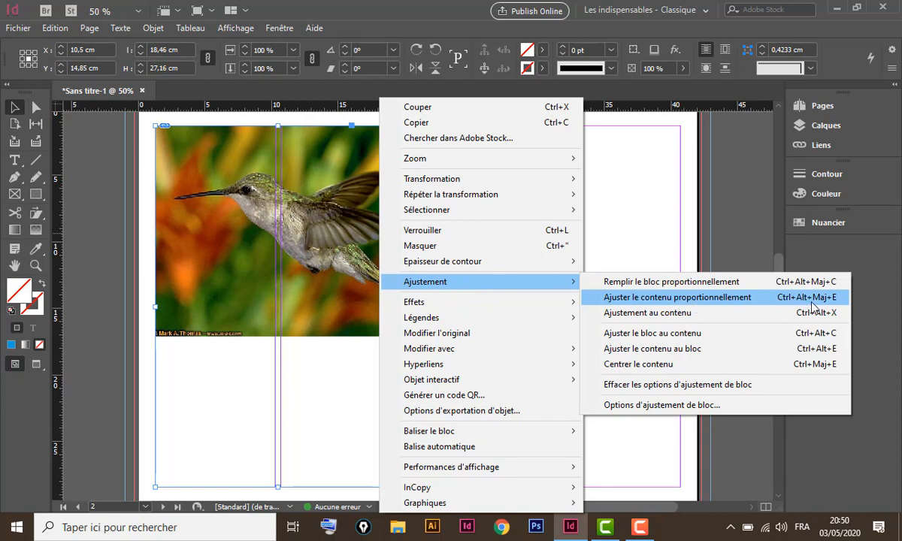
click(737, 301)
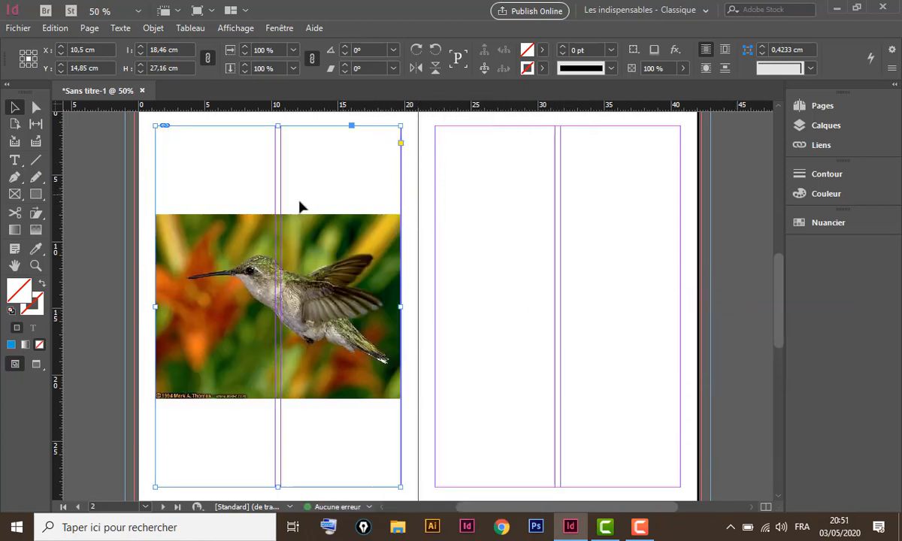
click(277, 305)
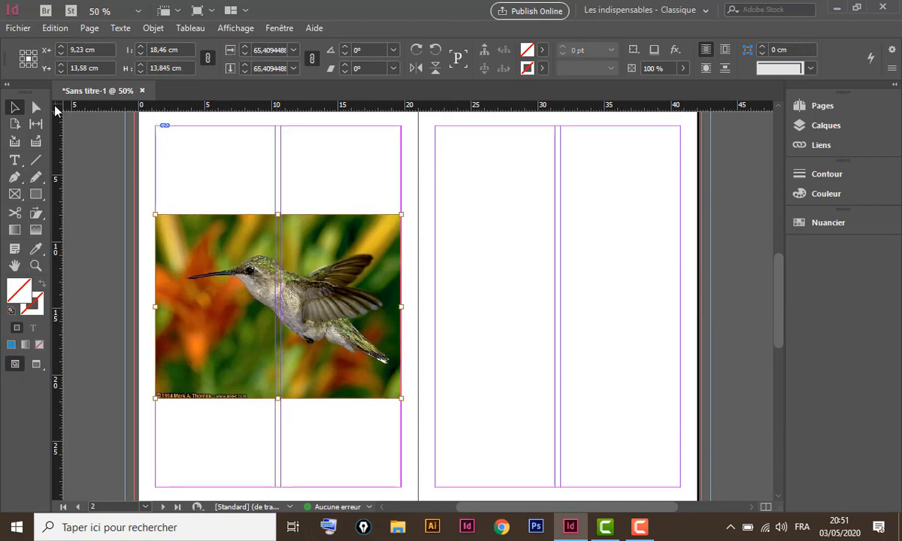
click(421, 237)
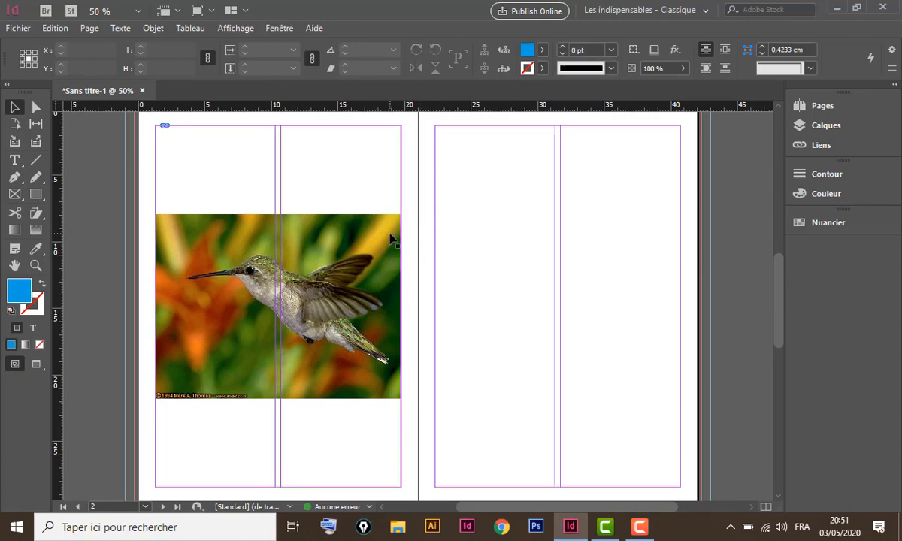
click(392, 238)
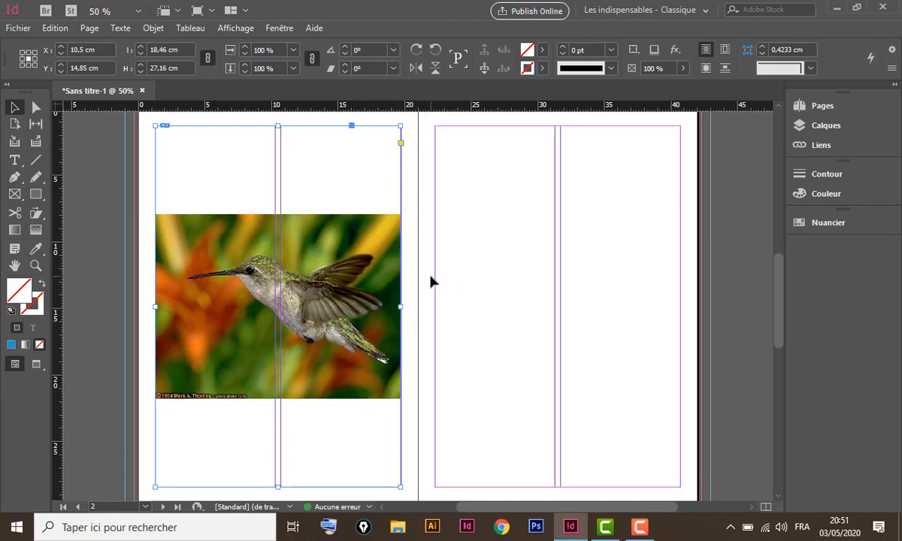
key(ctrl+z)
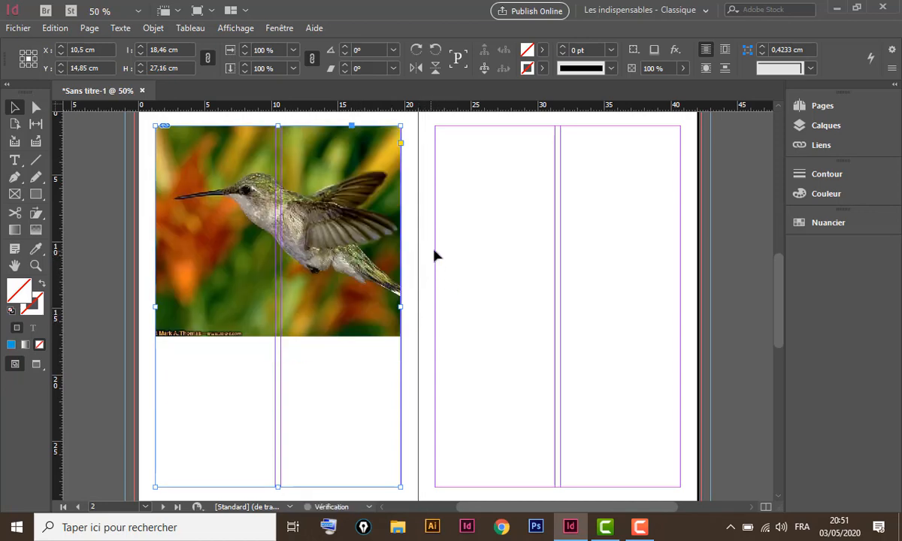
Try the content-aware fit (Ajustement au contenu) on the picture, examine its content bounds at a smaller zoom, and undo the fitting.
right_click(385, 223)
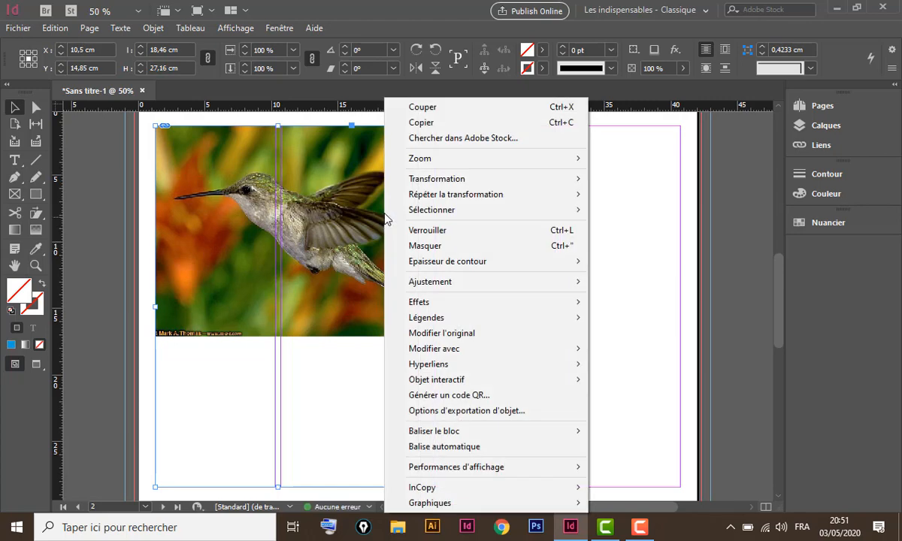
mouse_move(526, 291)
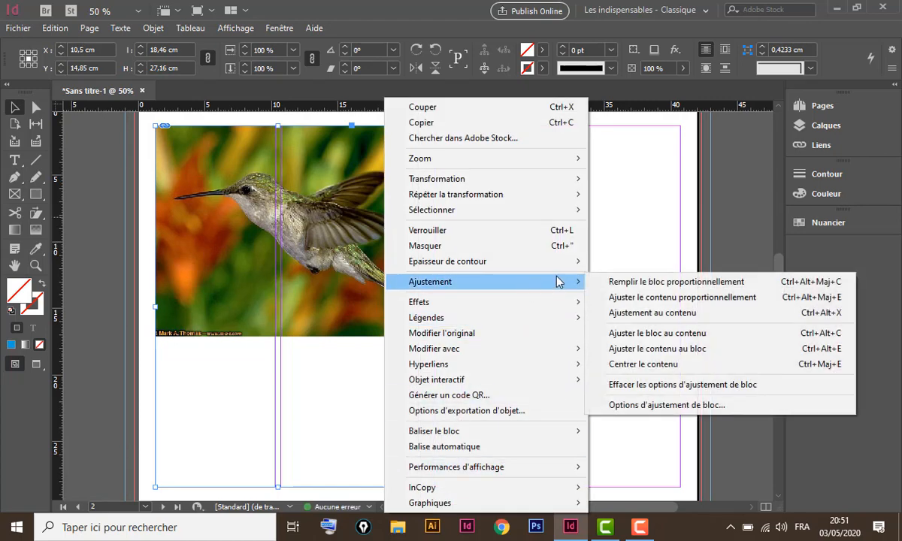
click(698, 314)
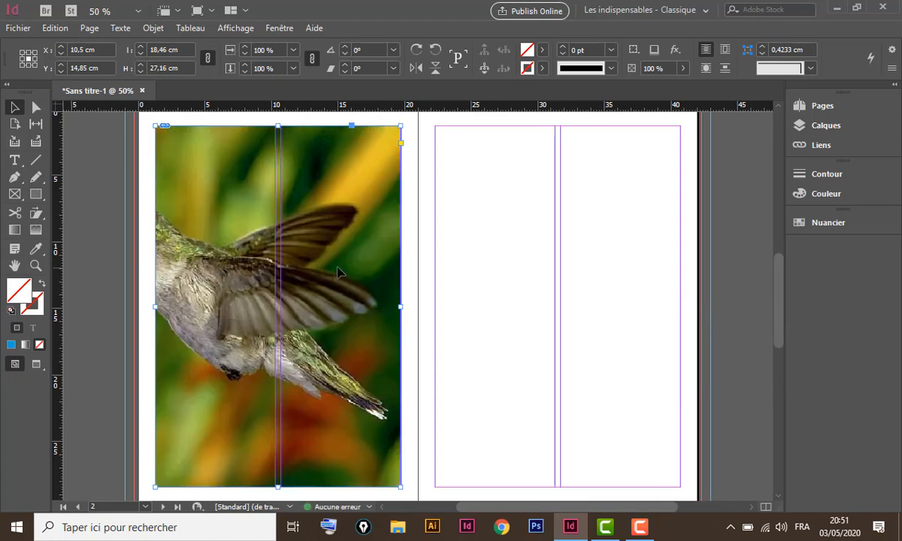
key(ctrl+minus)
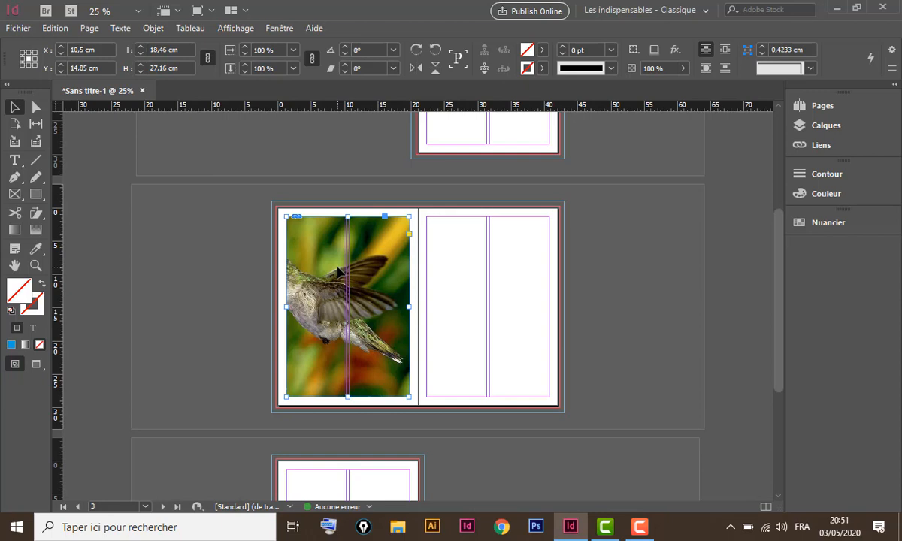
double_click(322, 286)
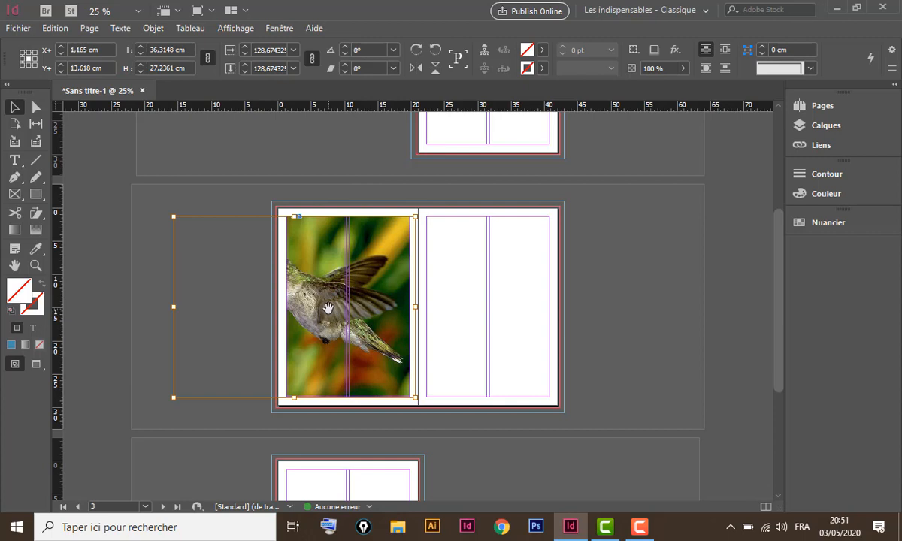
drag(327, 308, 363, 315)
key(ctrl+alt+shift+e)
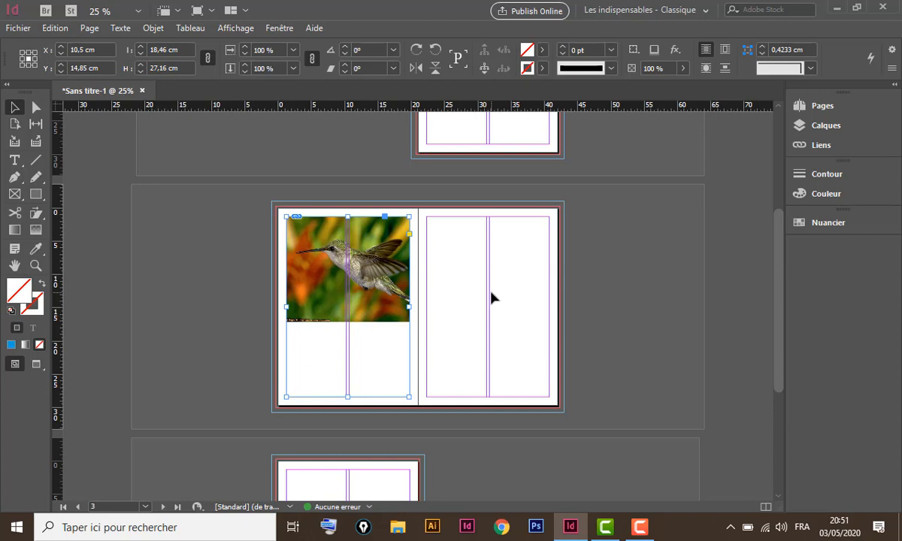
Examine the picture's content bounds against its taller frame using Direct Selection, ending with the frame selected.
key(ctrl+equal)
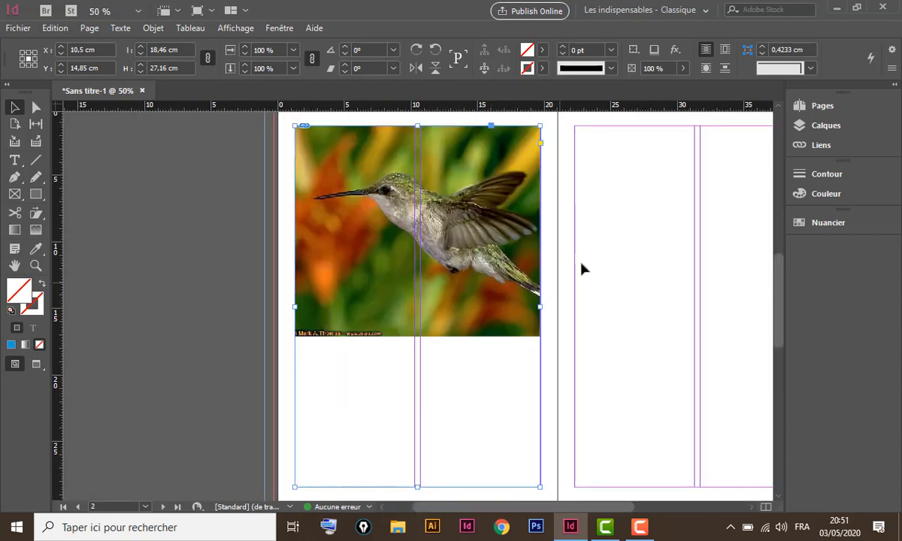
scroll(580, 268, right, 5)
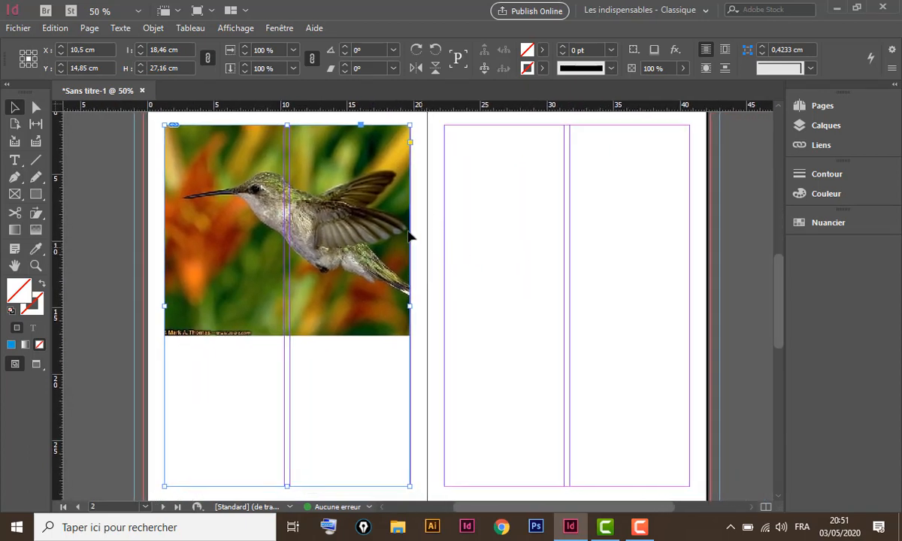
right_click(408, 219)
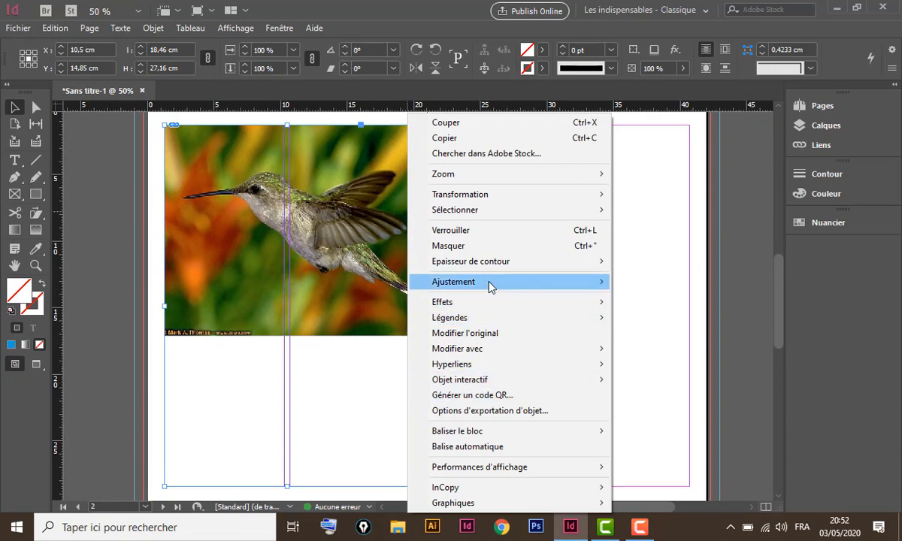
mouse_move(491, 287)
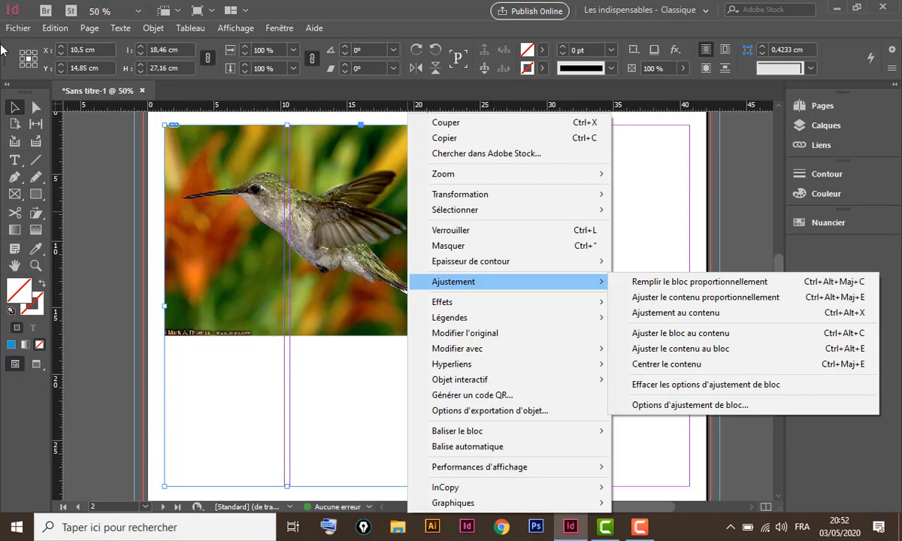
click(37, 108)
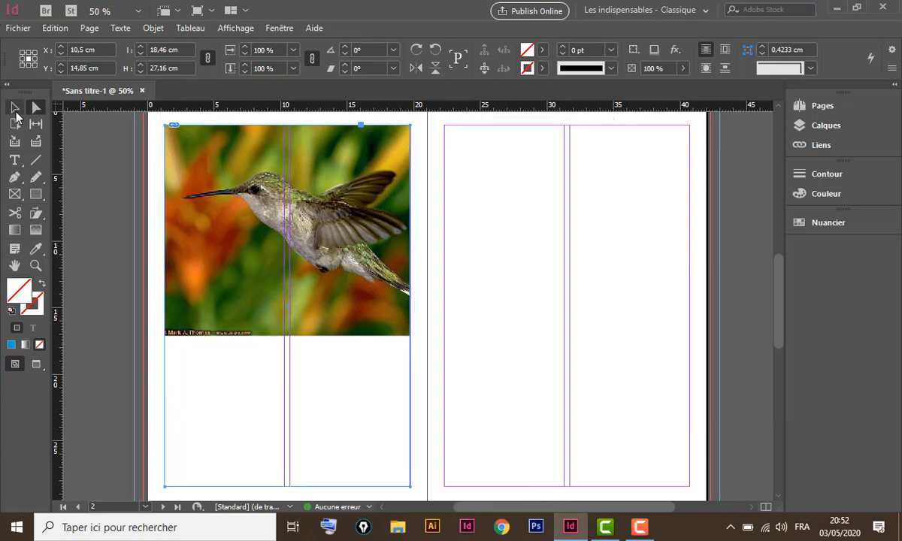
click(262, 232)
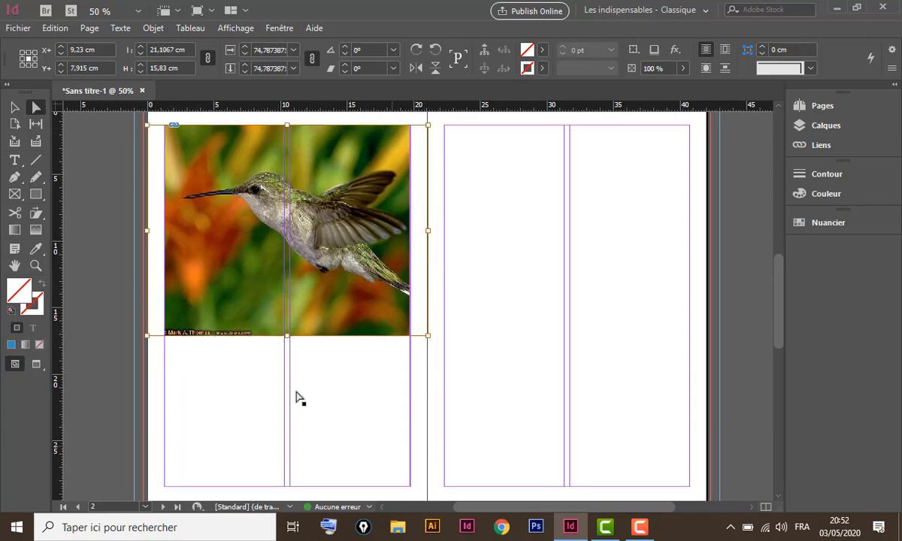
click(14, 107)
click(479, 385)
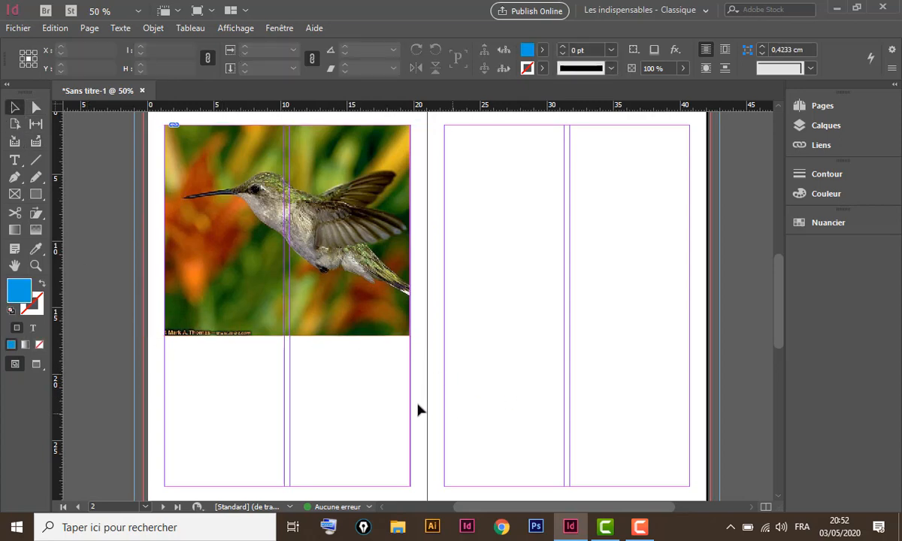
click(387, 459)
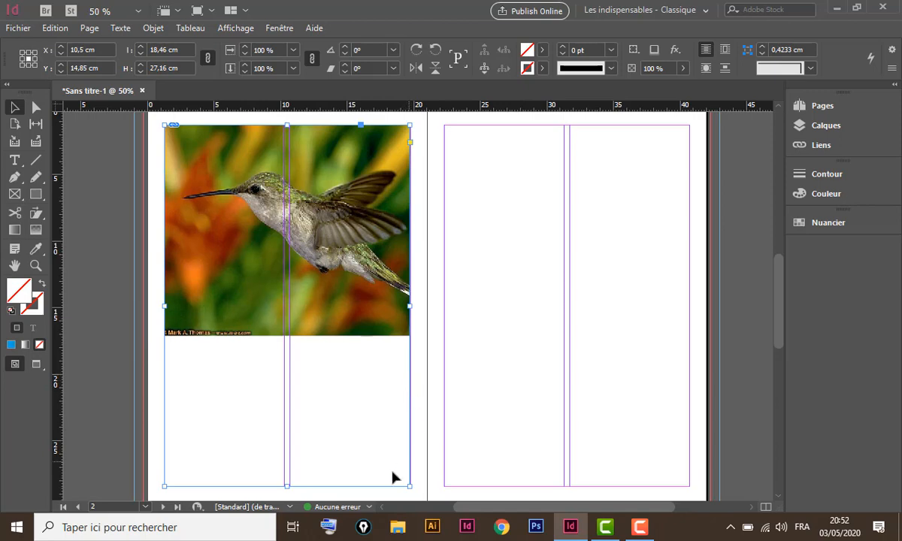
Try fitting the frame to its content (Ajuster le bloc au contenu) on the hummingbird picture, and undo the fitting.
right_click(388, 287)
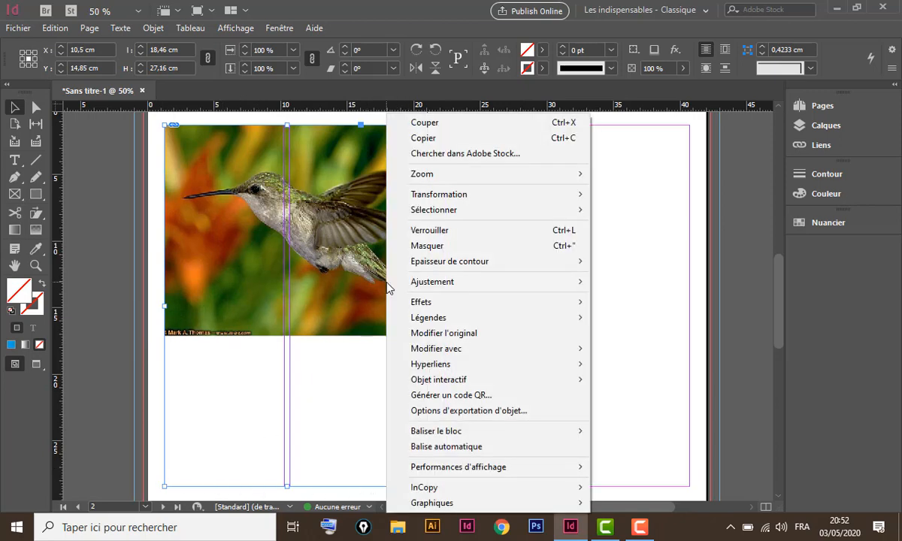
mouse_move(467, 284)
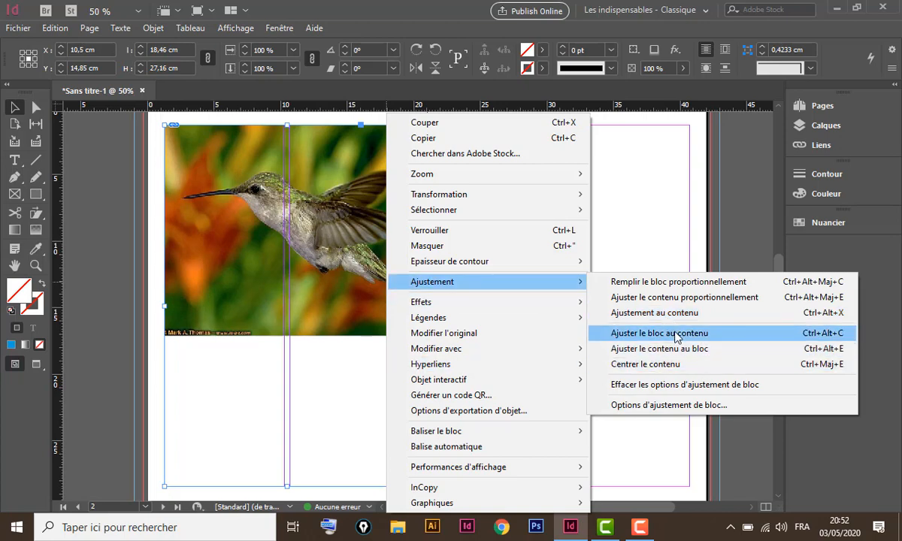
click(677, 335)
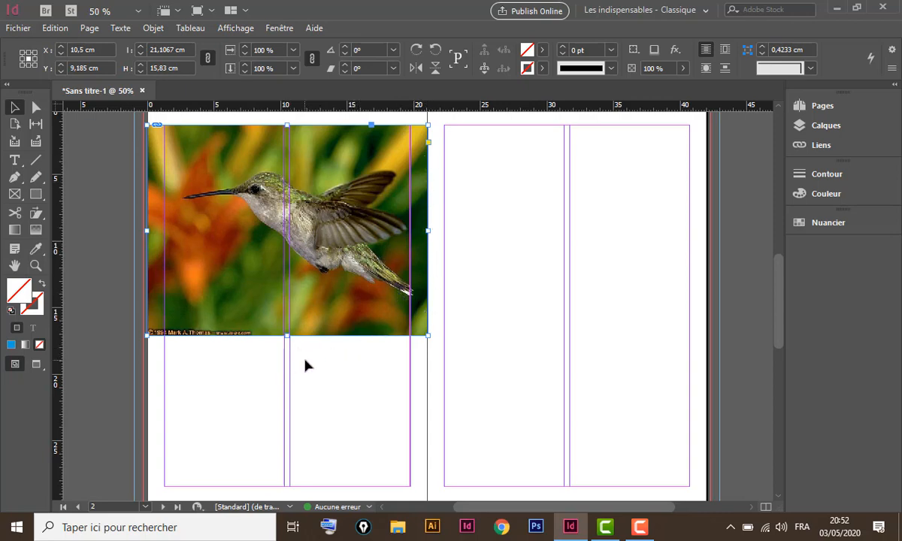
key(ctrl+z)
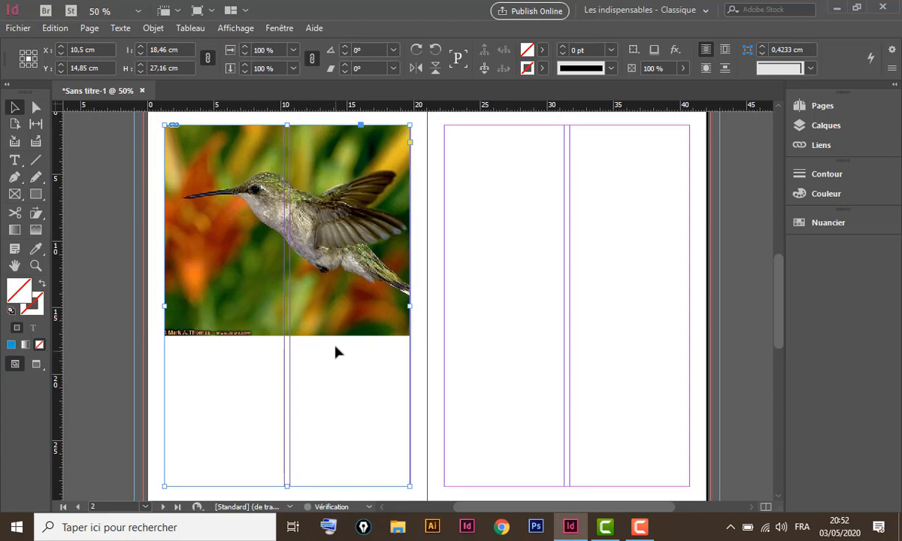
Try fitting the content to the frame (Ajuster le contenu au bloc) on the hummingbird picture, and undo the fitting.
right_click(382, 280)
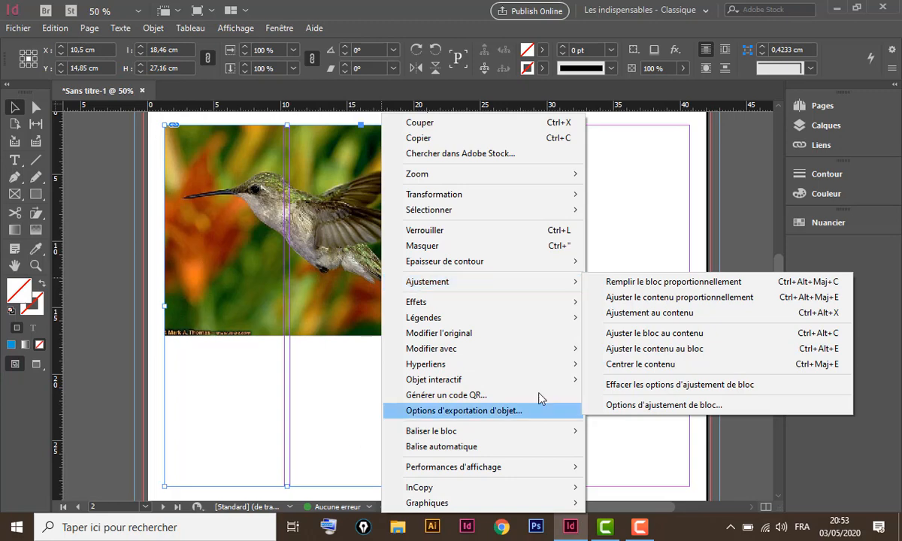
click(673, 357)
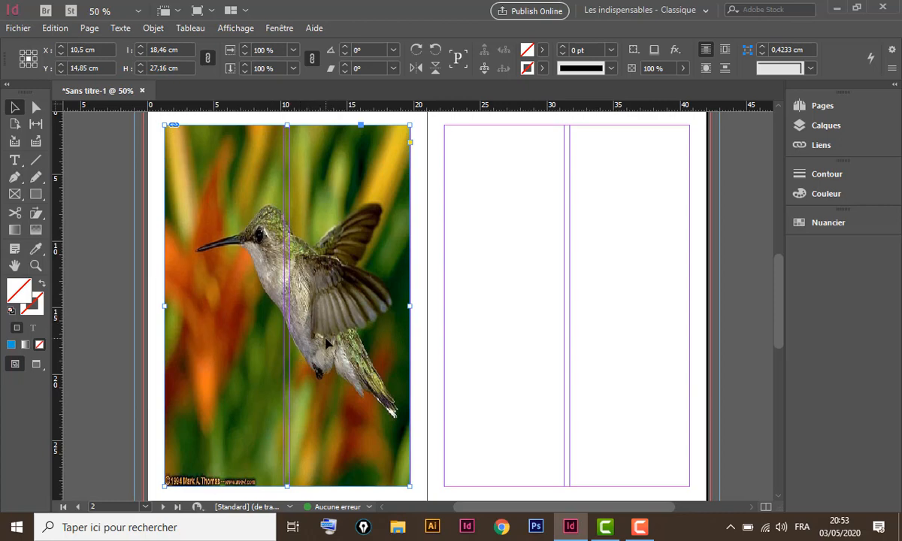
key(ctrl+alt+shift+e)
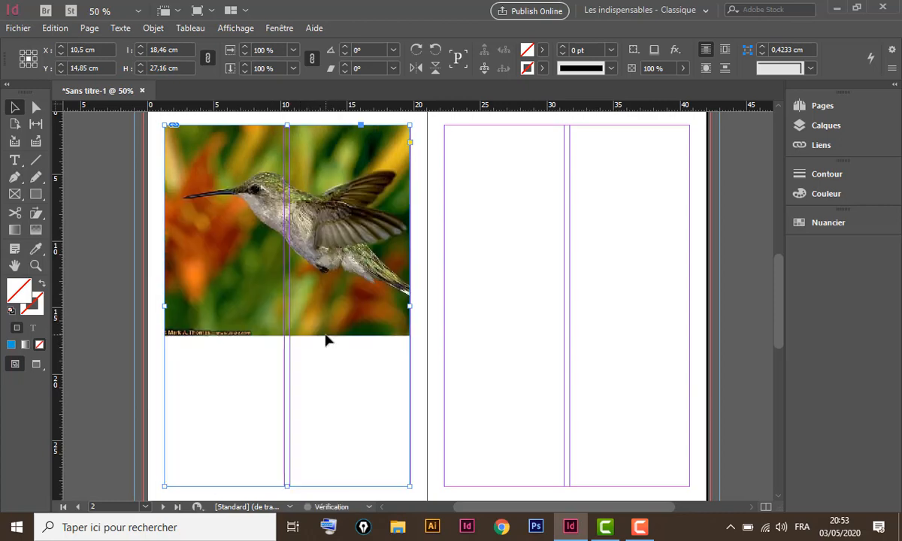
Centre the hummingbird picture's content in its frame (Centrer le contenu), and fill the frame proportionally (Remplir le bloc proportionnellement).
right_click(381, 295)
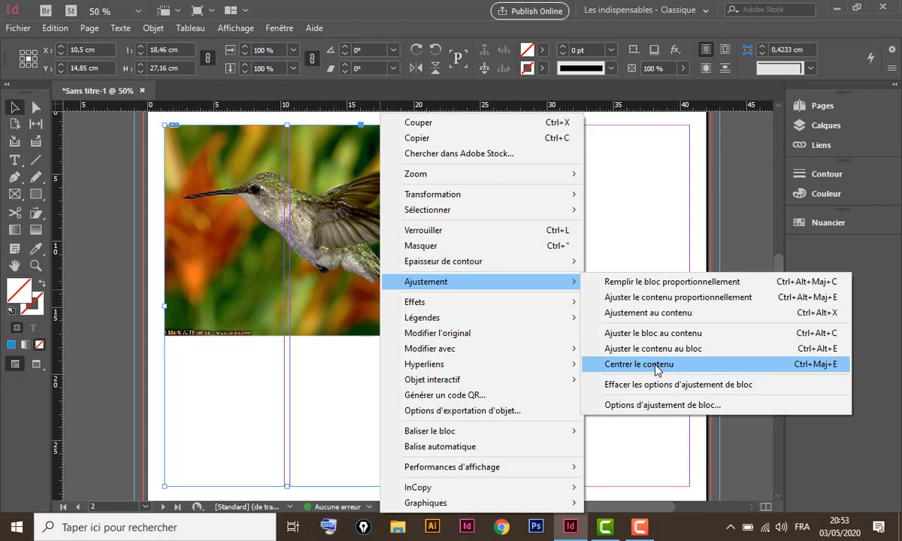
click(656, 367)
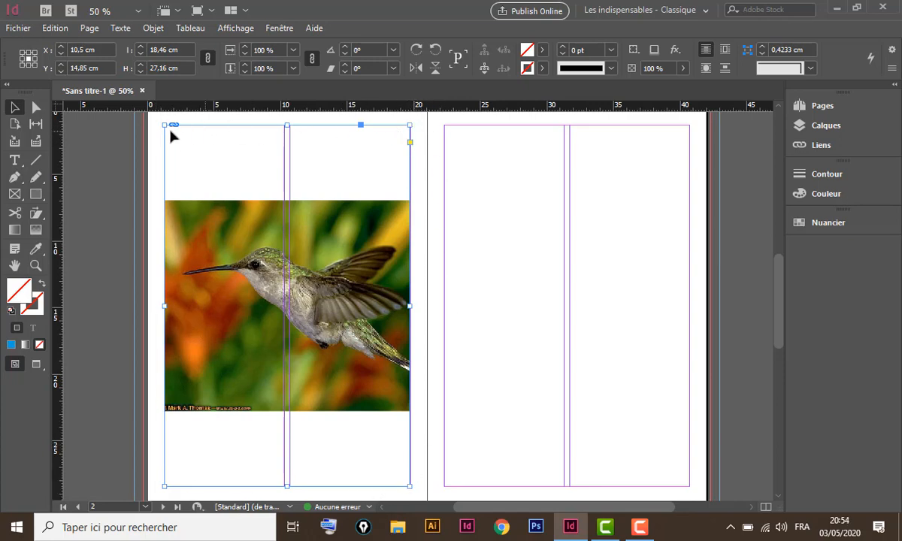
right_click(385, 234)
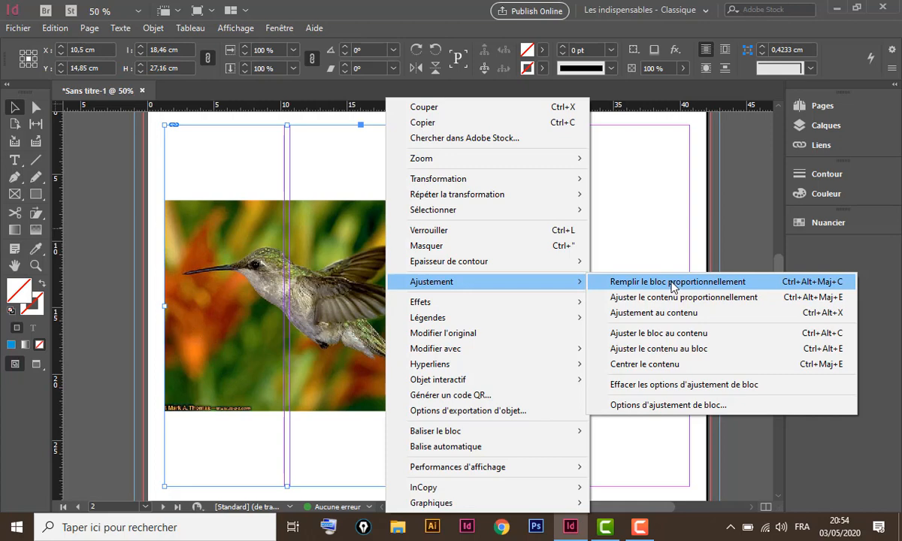
click(673, 284)
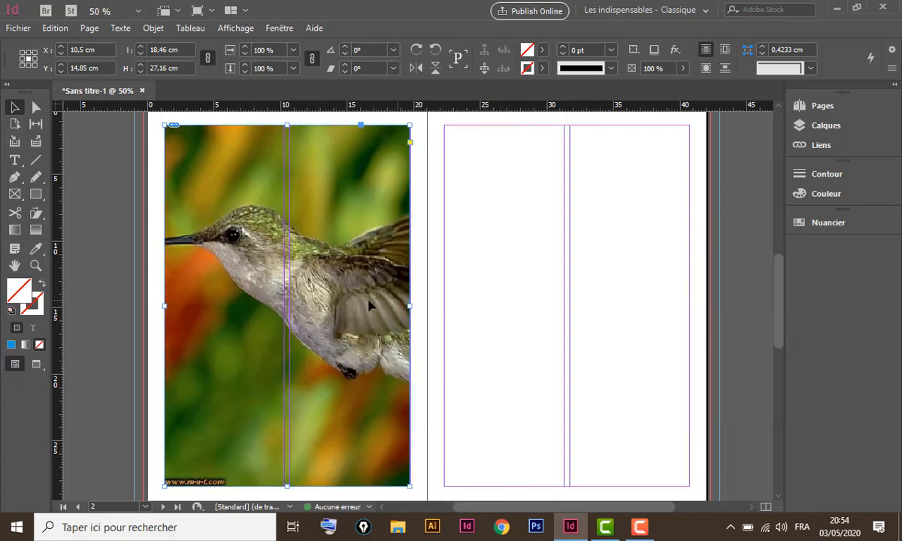
Shift the hummingbird picture's content about 2.7 cm to the right inside its frame, and deselect it.
click(289, 301)
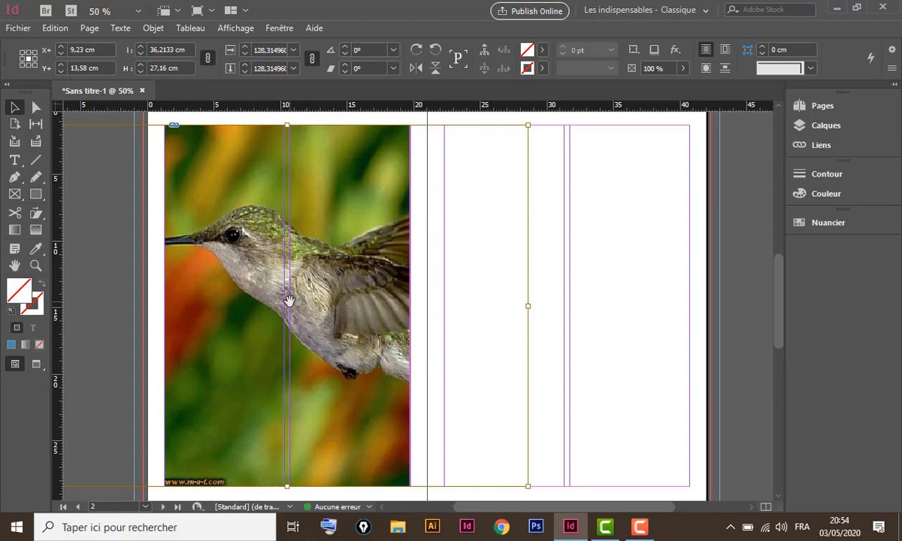
drag(289, 301, 321, 301)
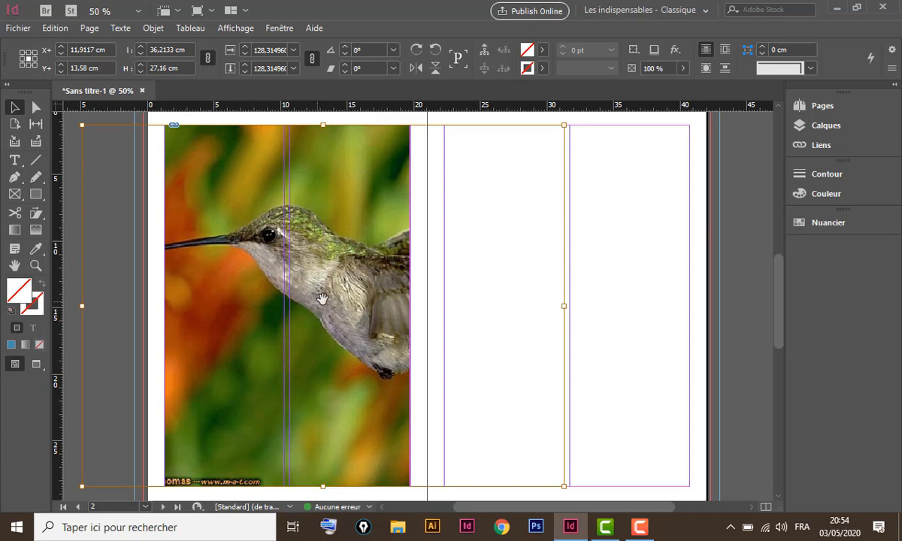
click(579, 264)
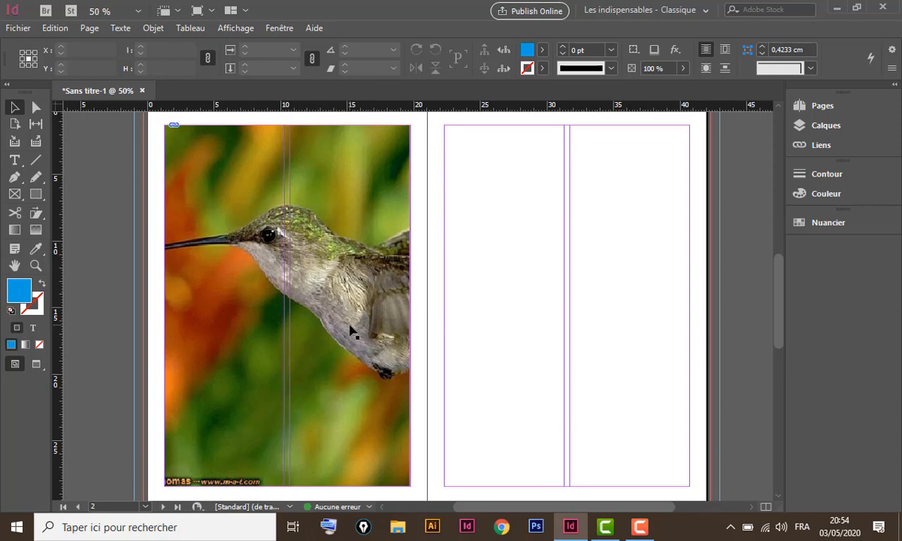
Delete the hummingbird picture and import photo 4 onto the left page in a frame about 13 by 9.7 cm.
drag(475, 226, 387, 304)
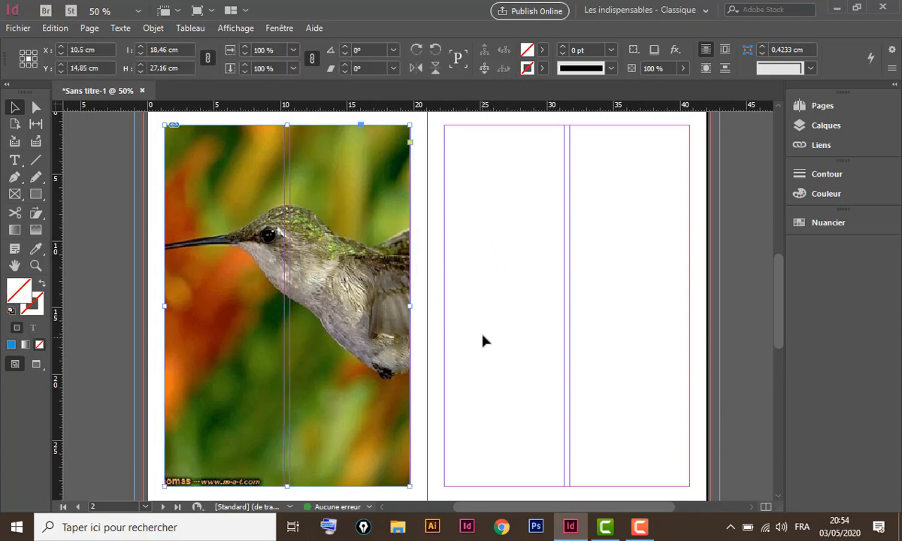
key(Delete)
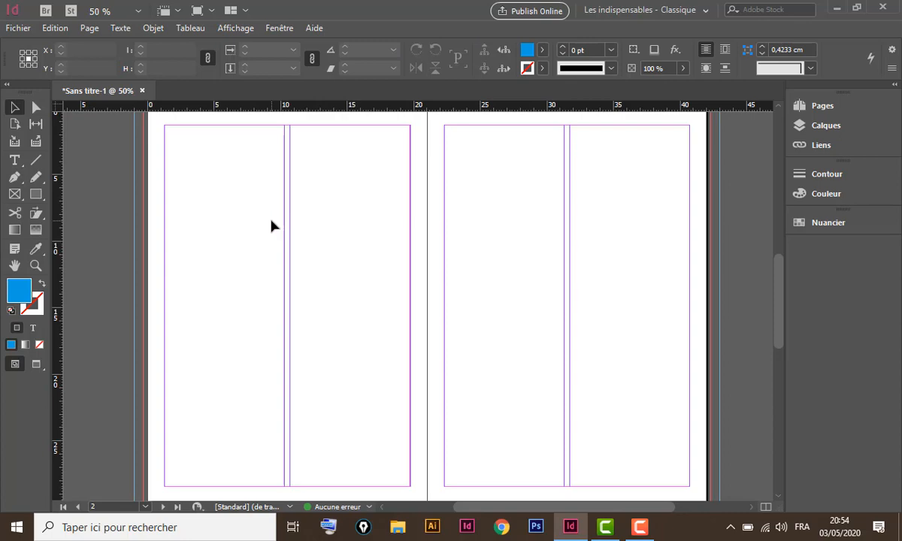
key(ctrl+d)
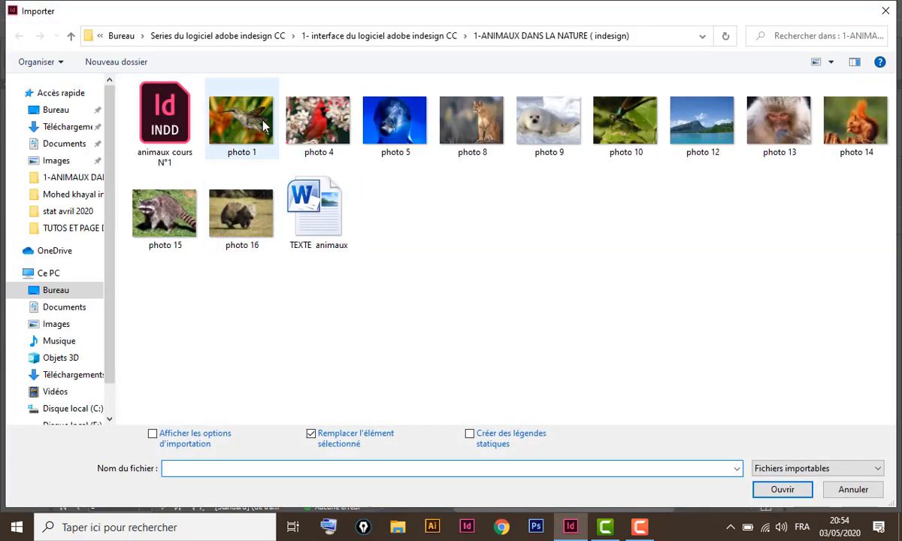
click(314, 127)
click(785, 490)
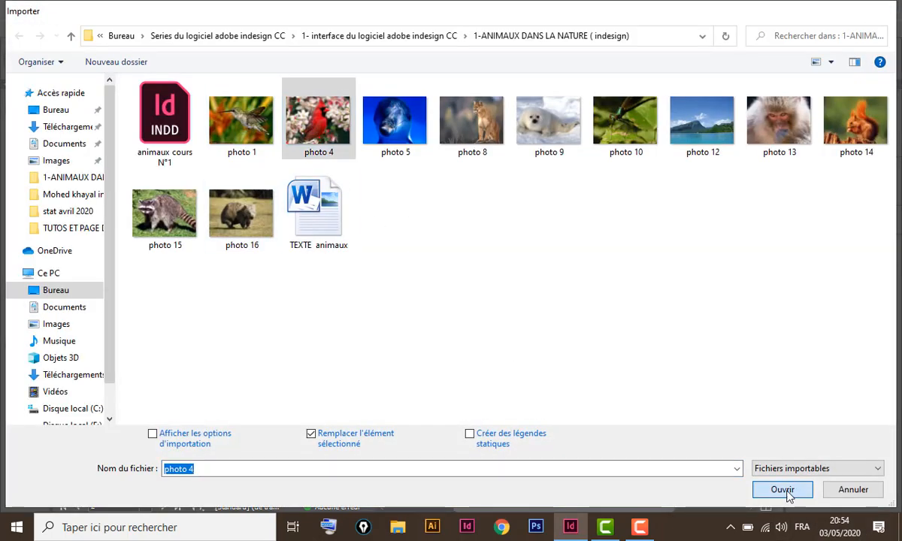
drag(197, 175, 371, 304)
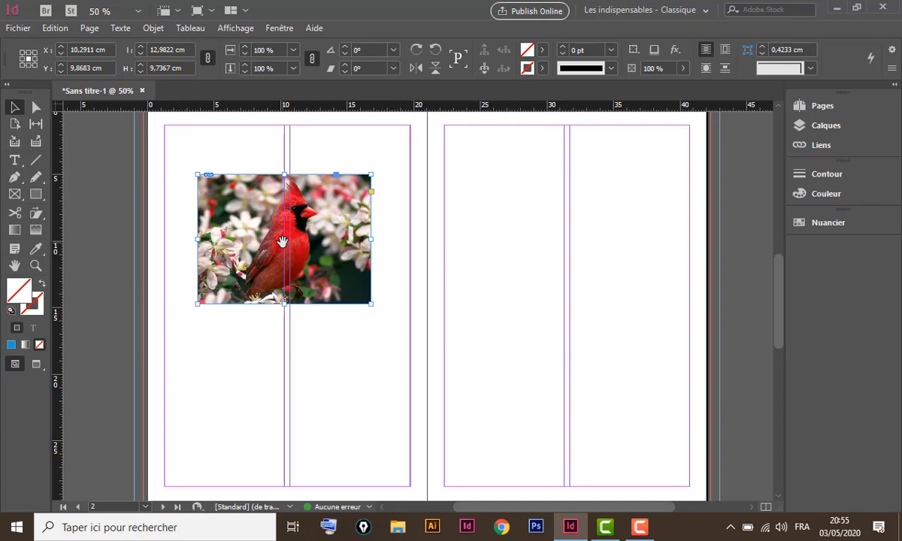
Try flipping the cardinal picture horizontally and vertically, undoing each flip.
click(415, 69)
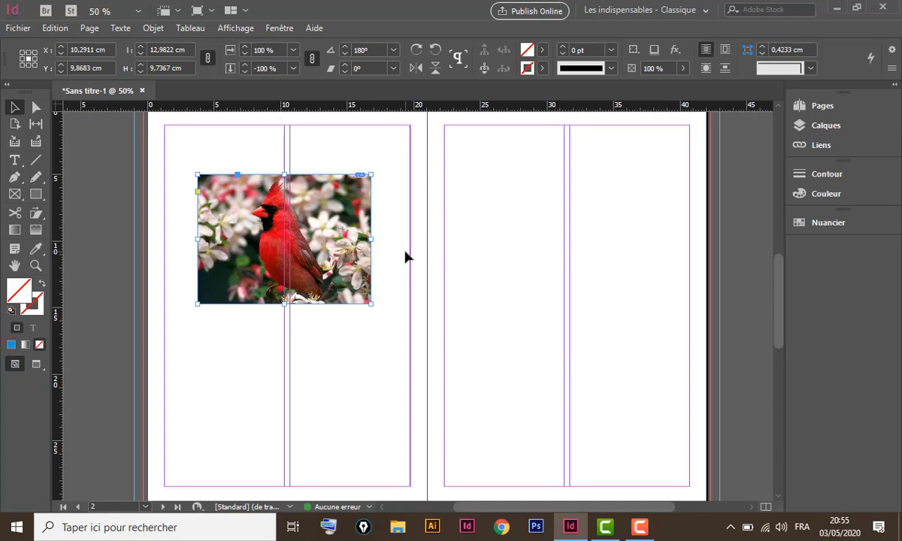
key(ctrl+z)
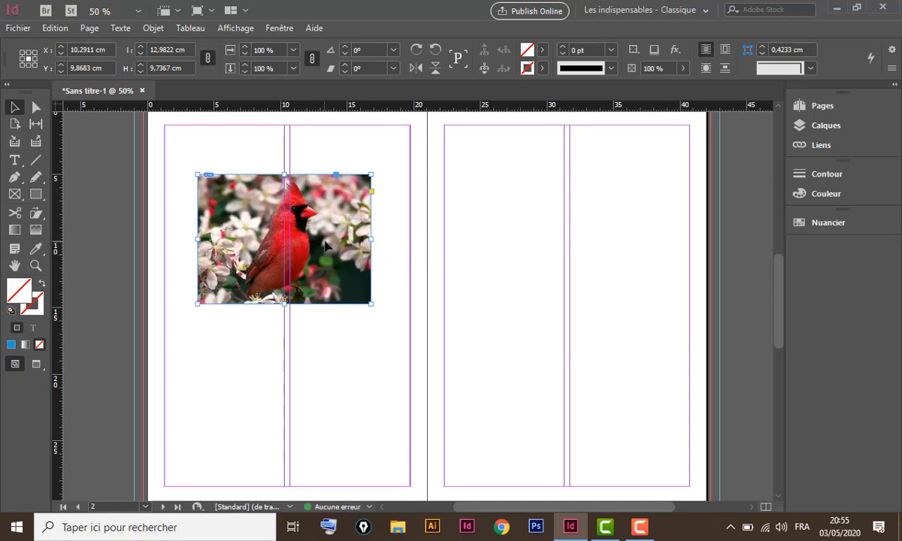
click(416, 67)
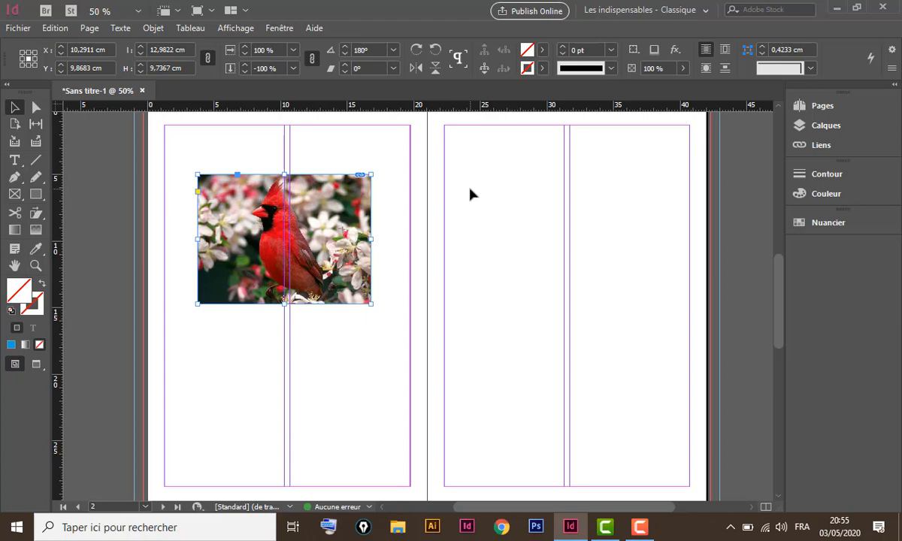
key(ctrl+z)
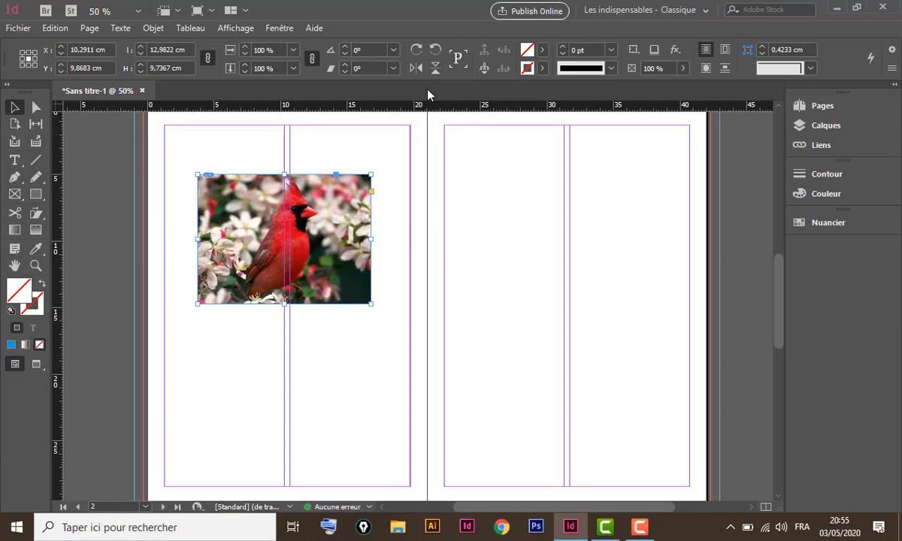
click(434, 70)
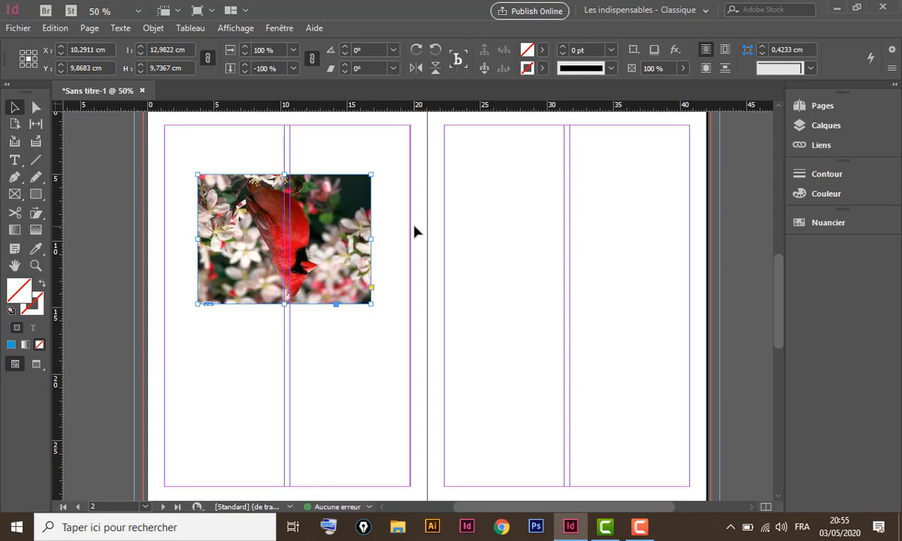
key(ctrl+z)
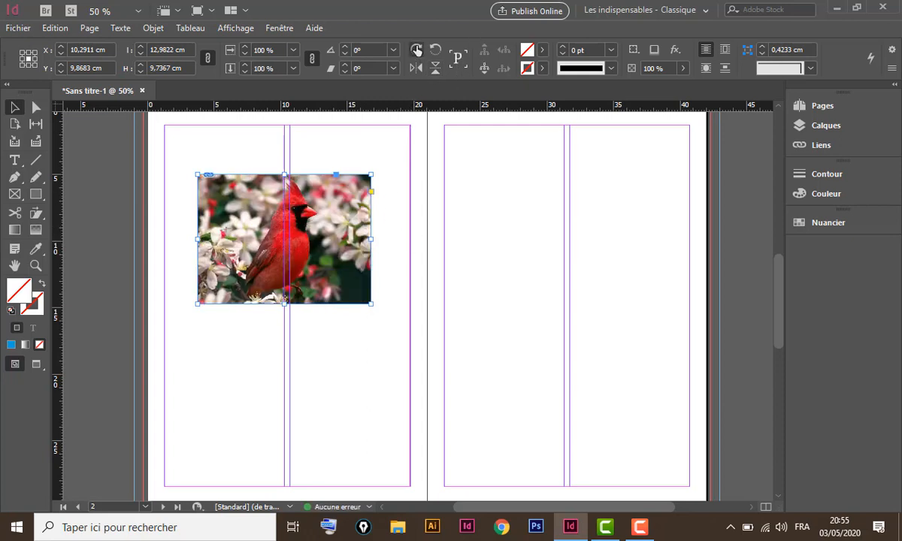
Rotate the cardinal picture clockwise in 90° increments through a full turn.
click(417, 50)
click(417, 50)
click(417, 50)
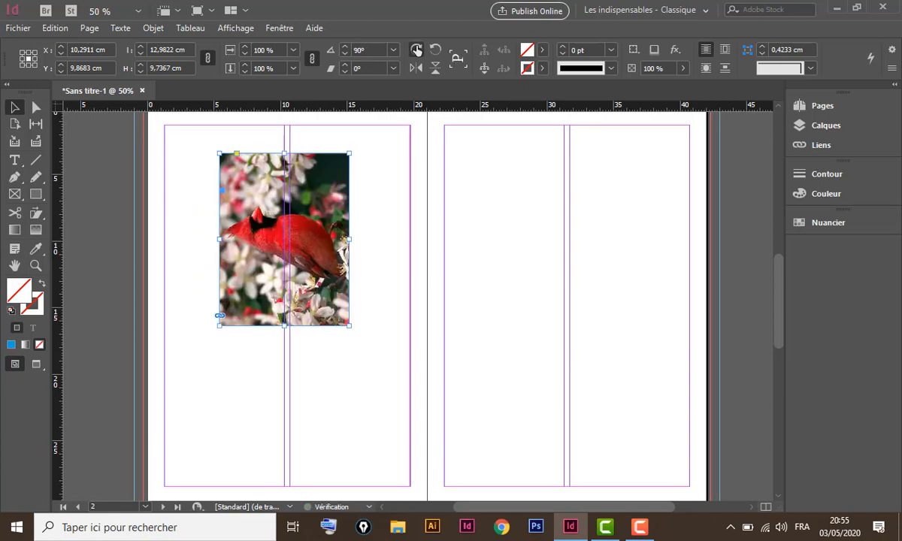
click(418, 50)
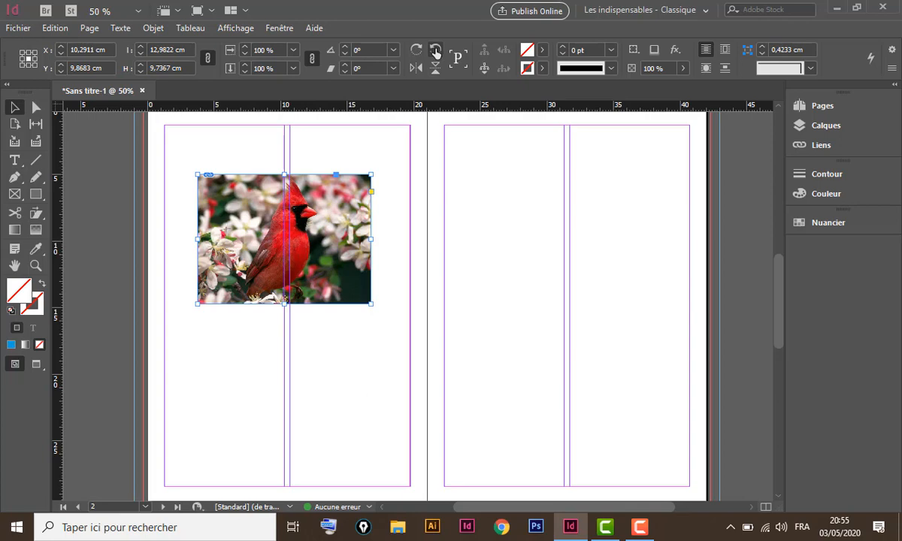
Rotate the cardinal picture counterclockwise in 90° increments through a full turn.
click(435, 52)
click(435, 52)
click(435, 51)
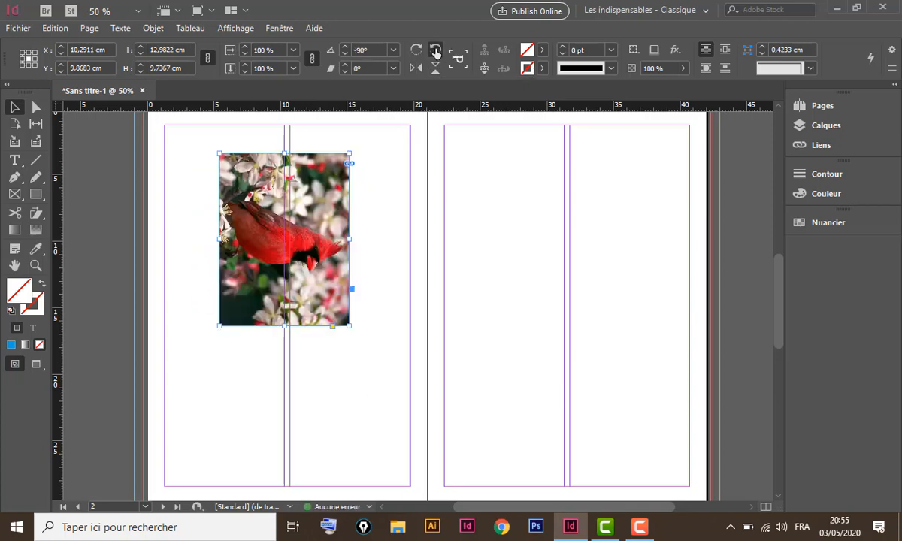
click(435, 51)
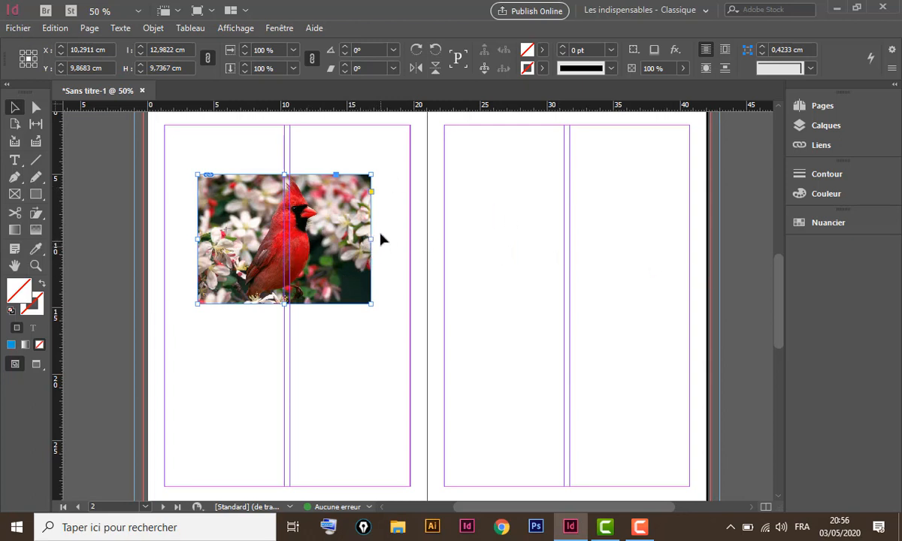
Create a horizontally mirrored copy of the cardinal picture across its right edge, using the middle-right reference point.
click(33, 56)
alt+click(413, 69)
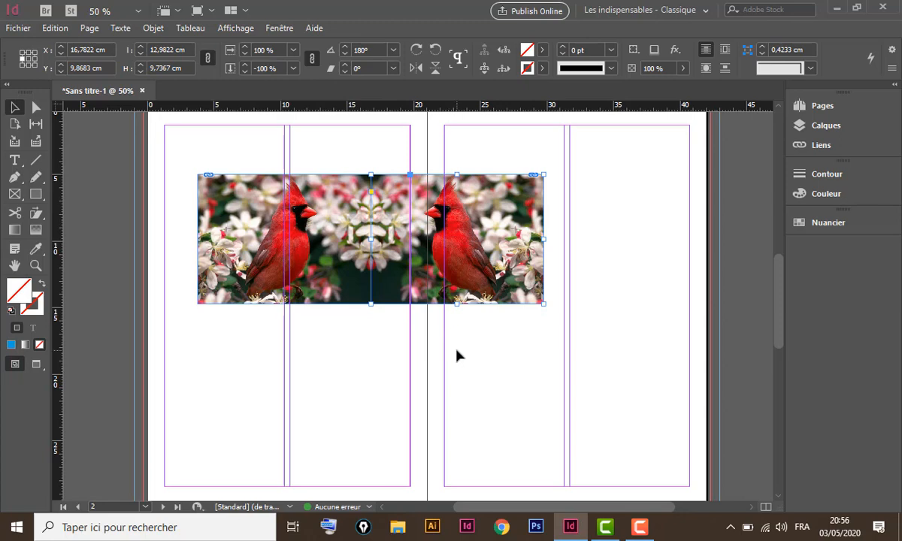
key(ctrl+z)
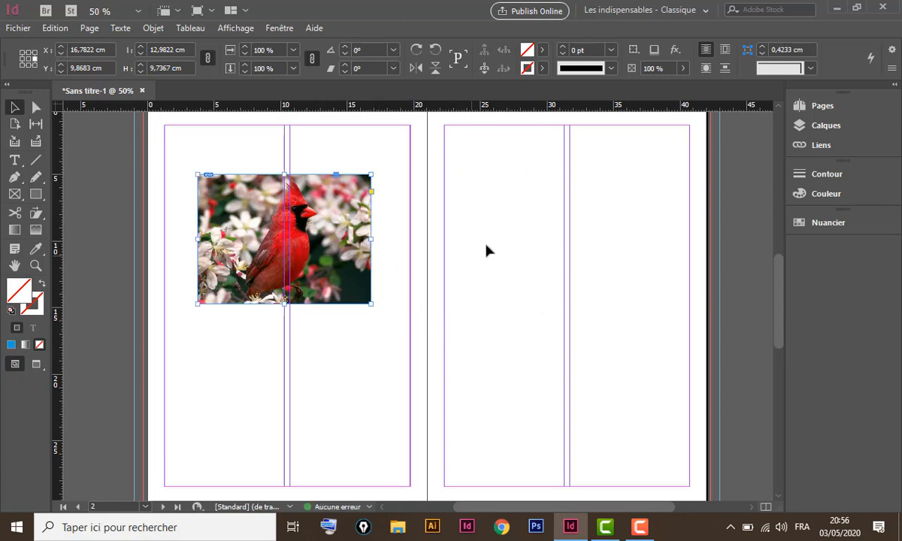
click(417, 69)
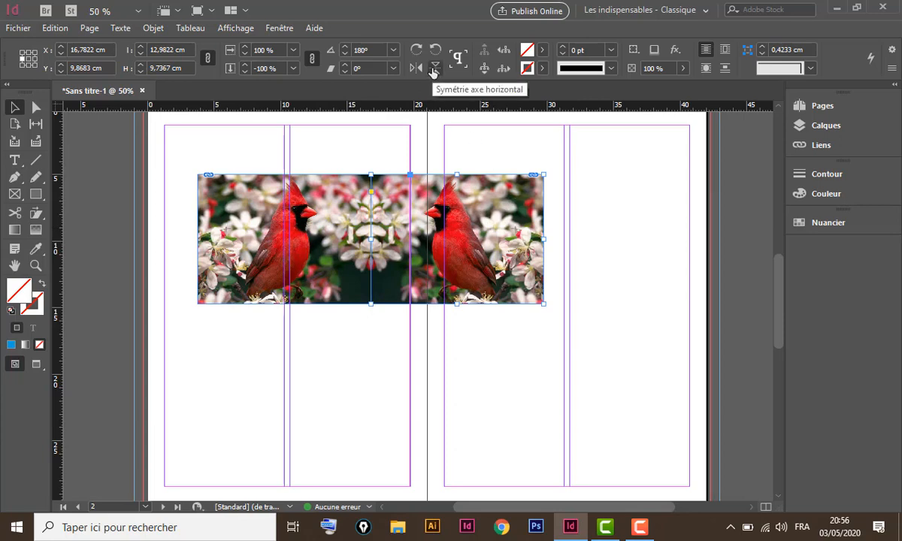
Create a vertically mirrored copy of the right cardinal picture below it, using the bottom-centre reference point.
click(29, 66)
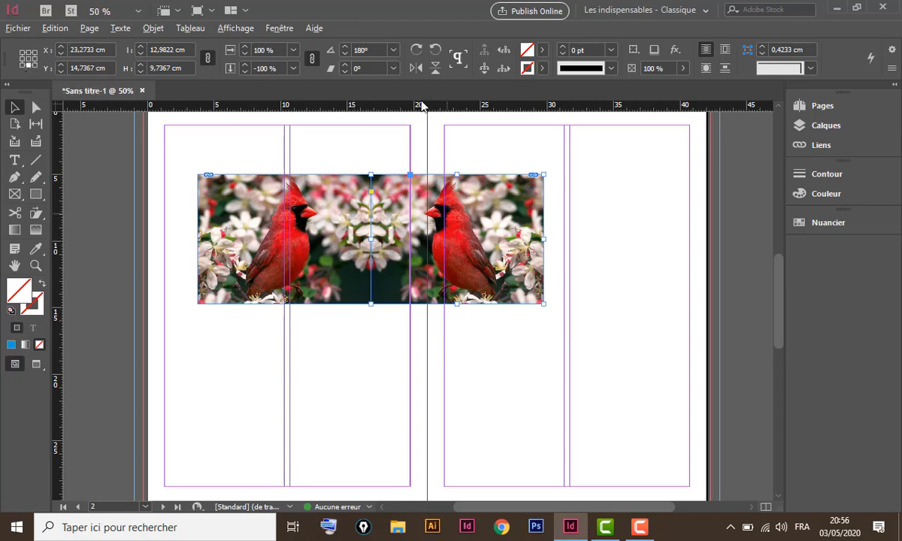
click(435, 68)
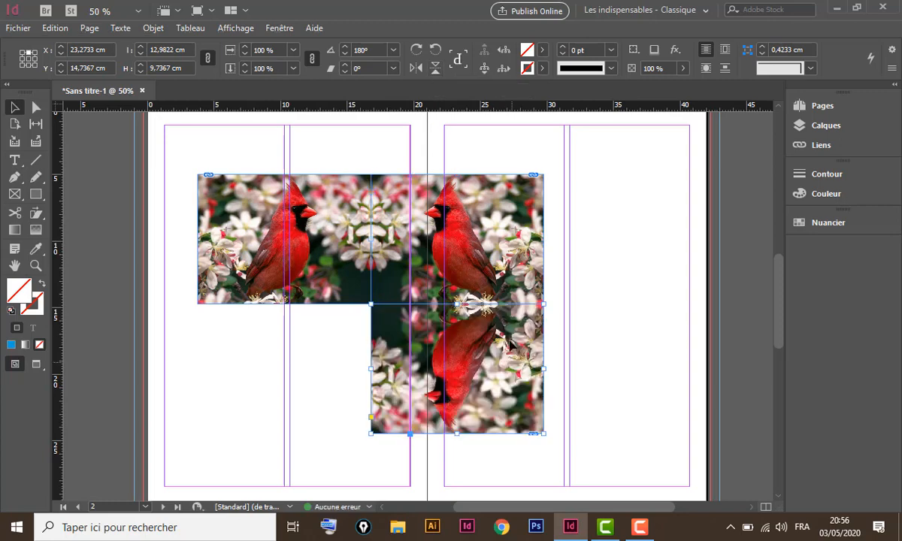
Create a horizontally mirrored copy of the lower cardinal picture across its left edge, using the middle-left reference point.
click(23, 65)
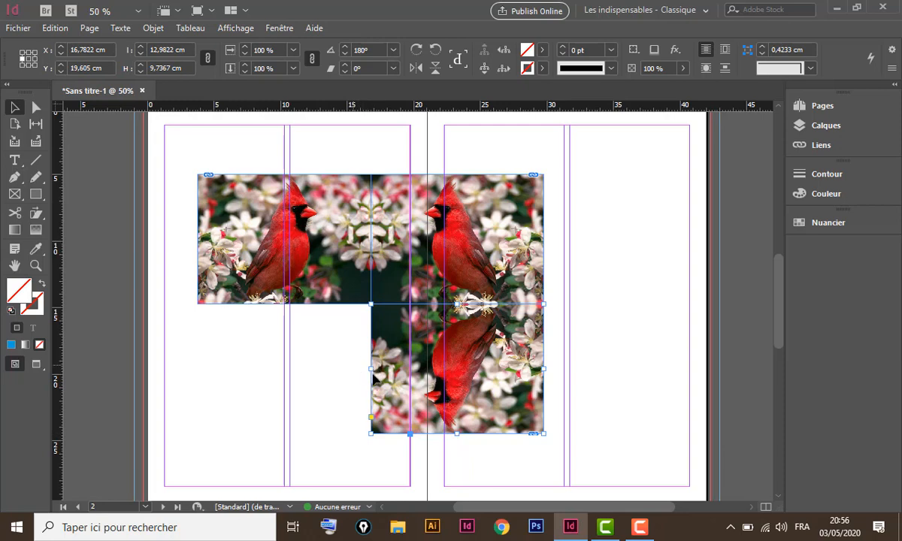
click(415, 69)
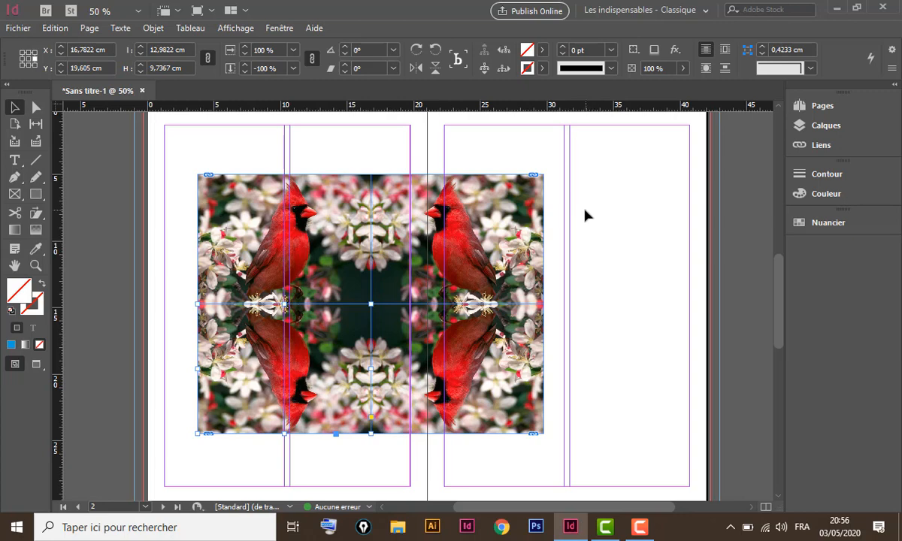
Select all four mirrored cardinal pictures and delete them from the spread.
drag(604, 210, 518, 345)
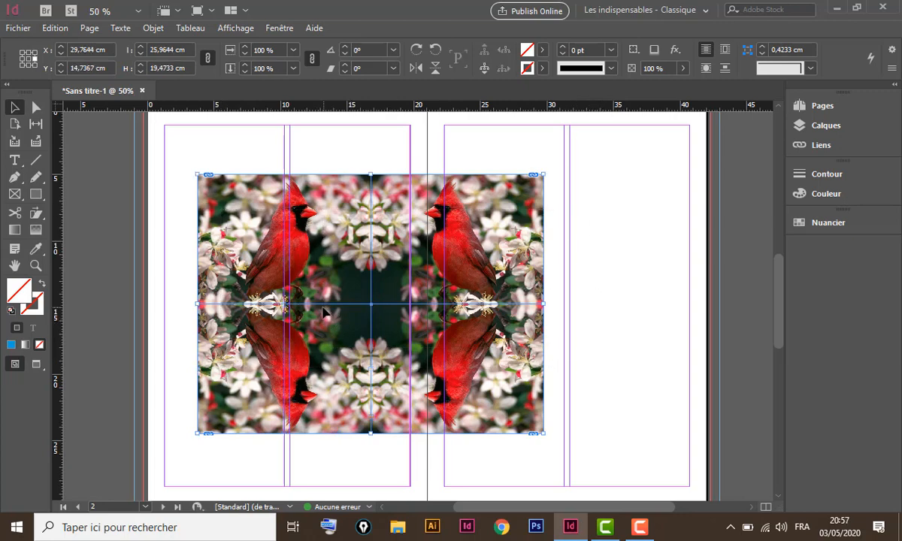
key(Delete)
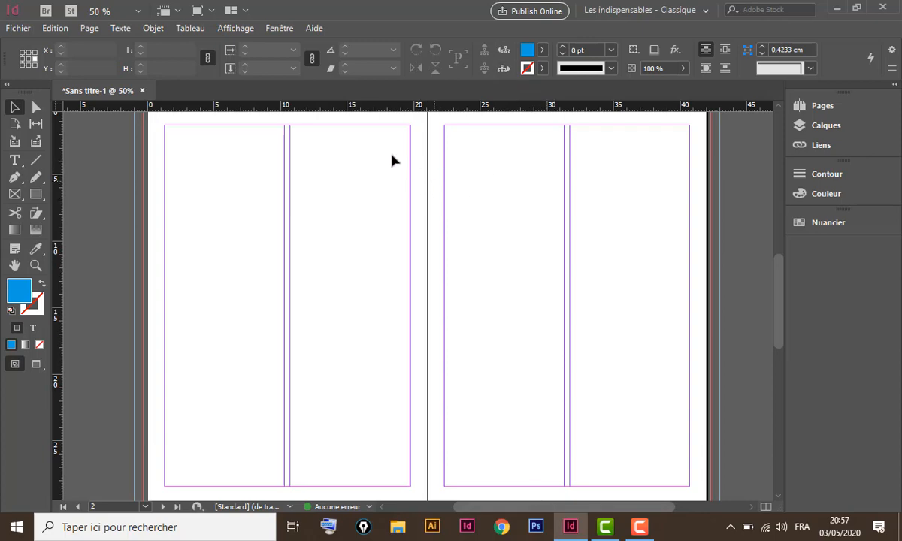
Open the document "animaux cours N°1" in normal mode.
click(27, 29)
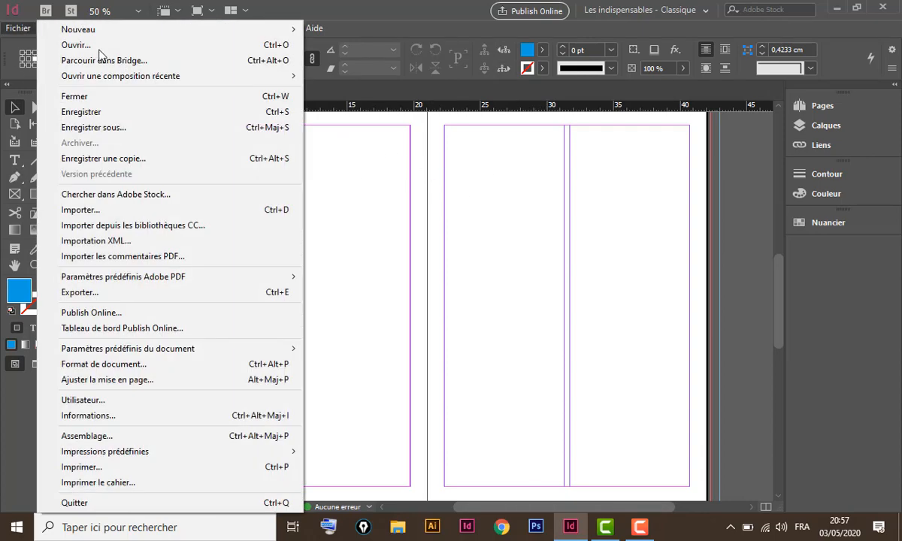
click(84, 46)
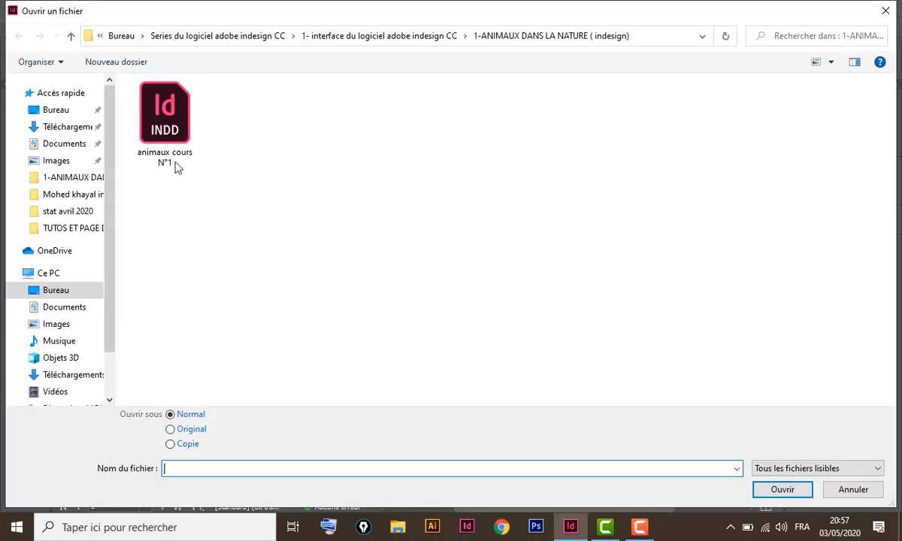
click(167, 146)
click(783, 492)
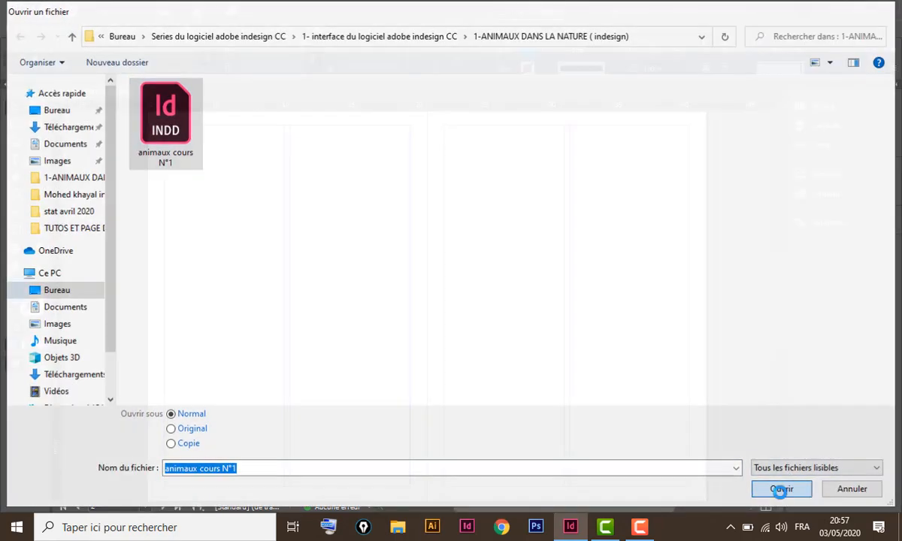
Select the round hummingbird frame on page 1 and select the image content inside it.
scroll(530, 301, down, 1)
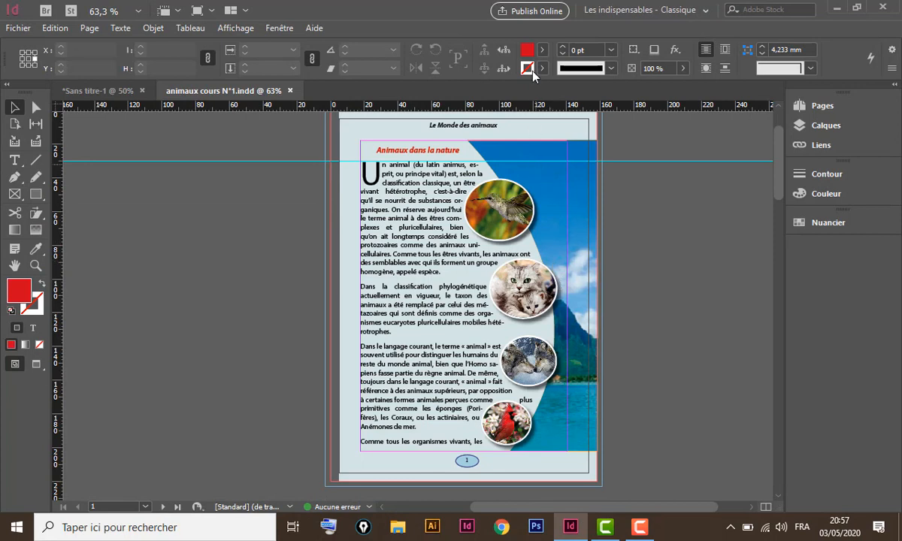
click(524, 223)
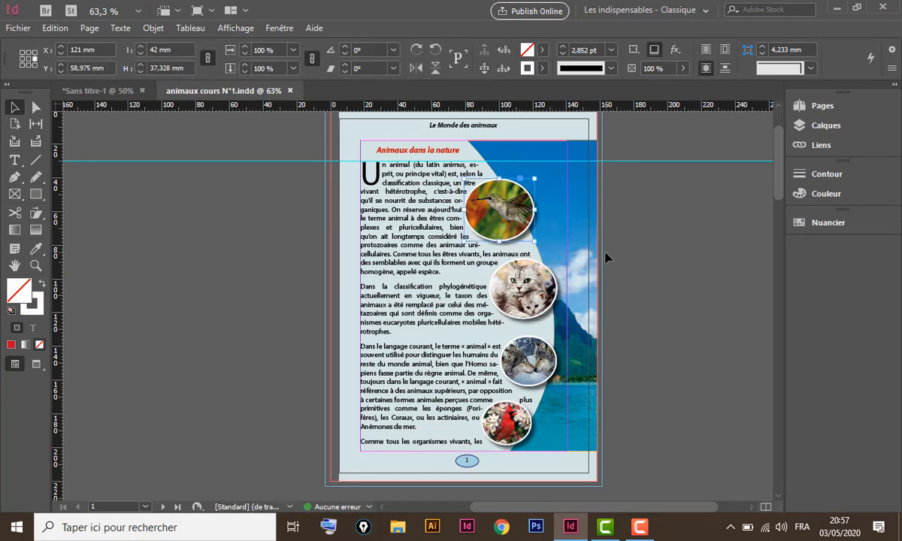
key(ctrl+equal)
key(ctrl+equal)
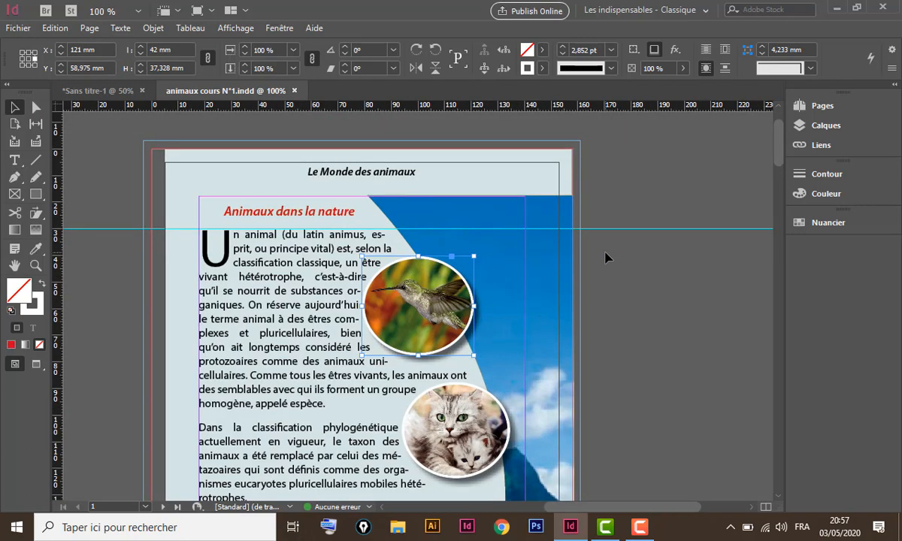
click(483, 69)
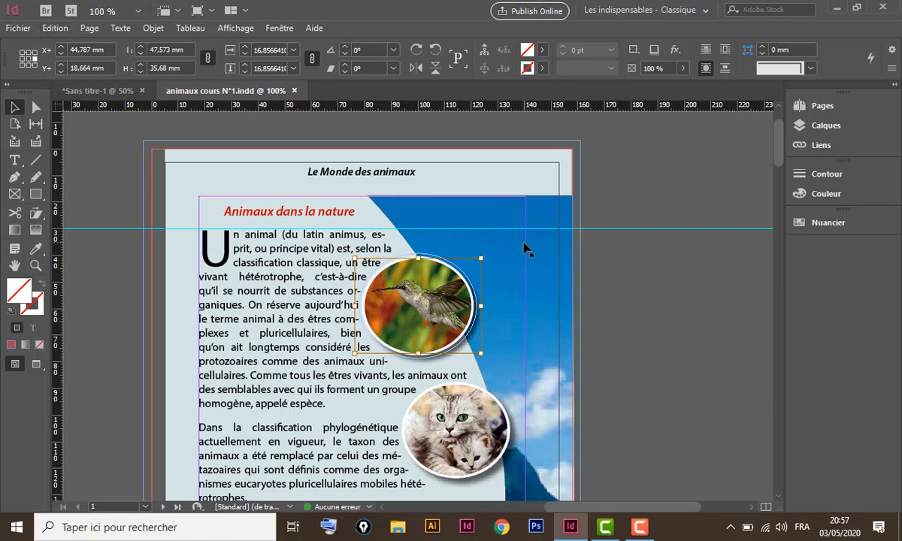
Reselect the hummingbird frame and step the selection forward through the cat and wolf frames to the cardinal frame.
key(ctrl+minus)
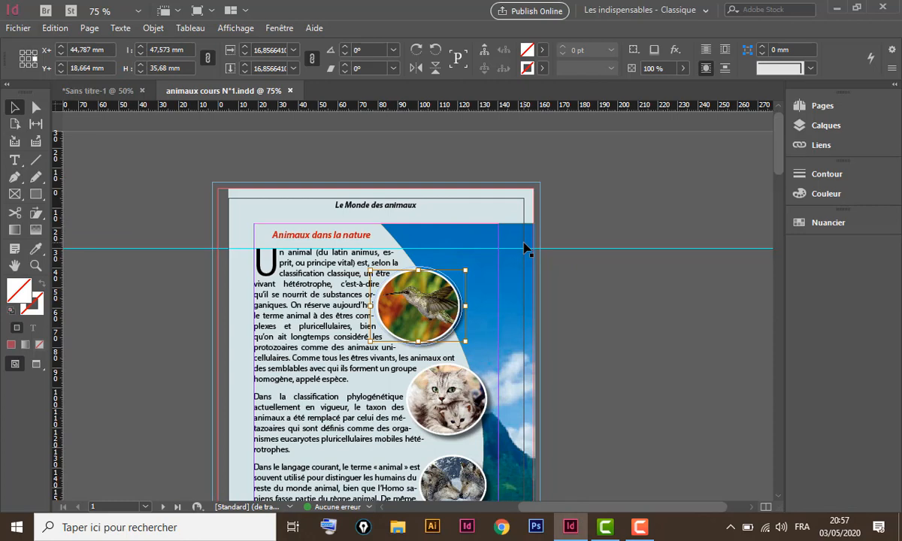
scroll(523, 248, down, 2)
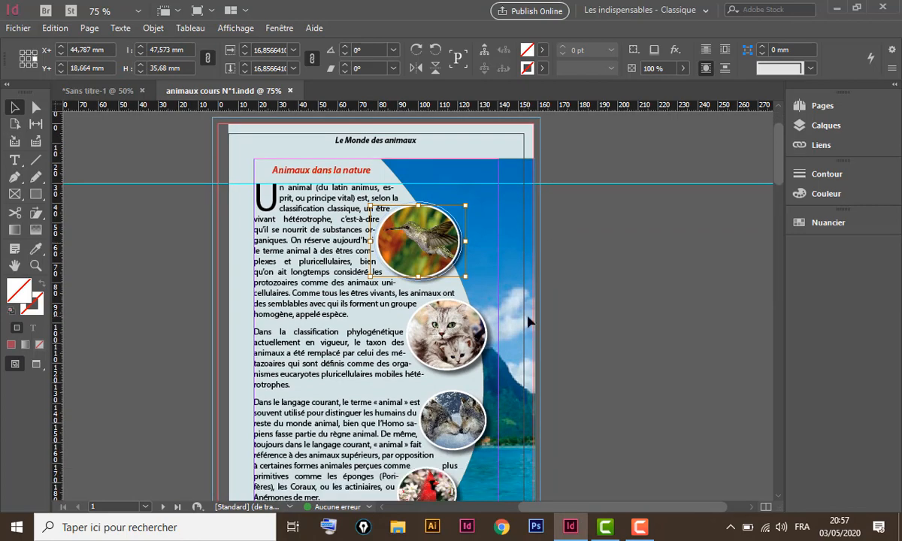
key(ctrl+minus)
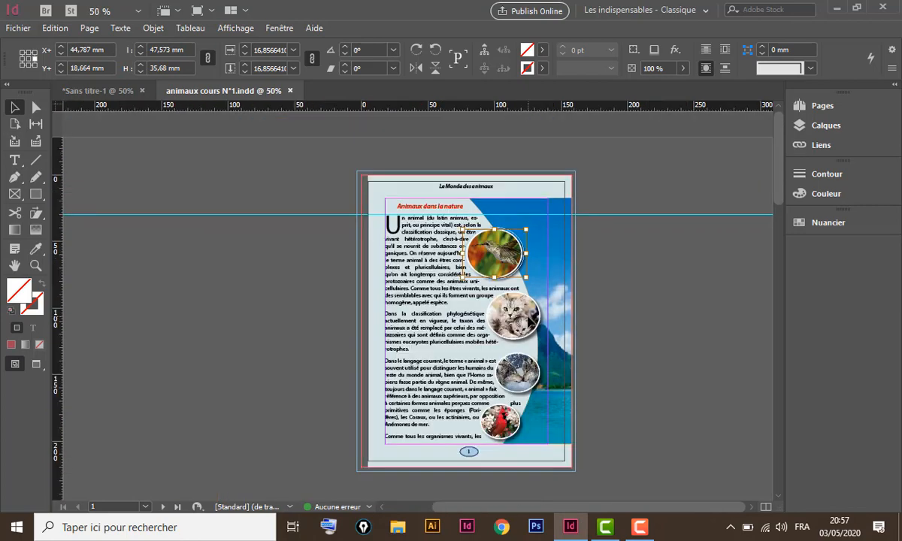
click(600, 218)
click(517, 264)
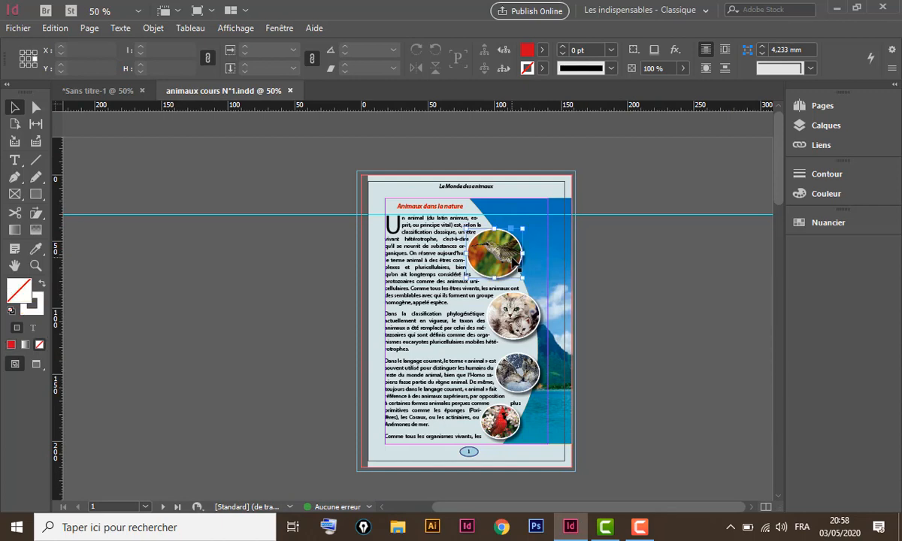
click(503, 70)
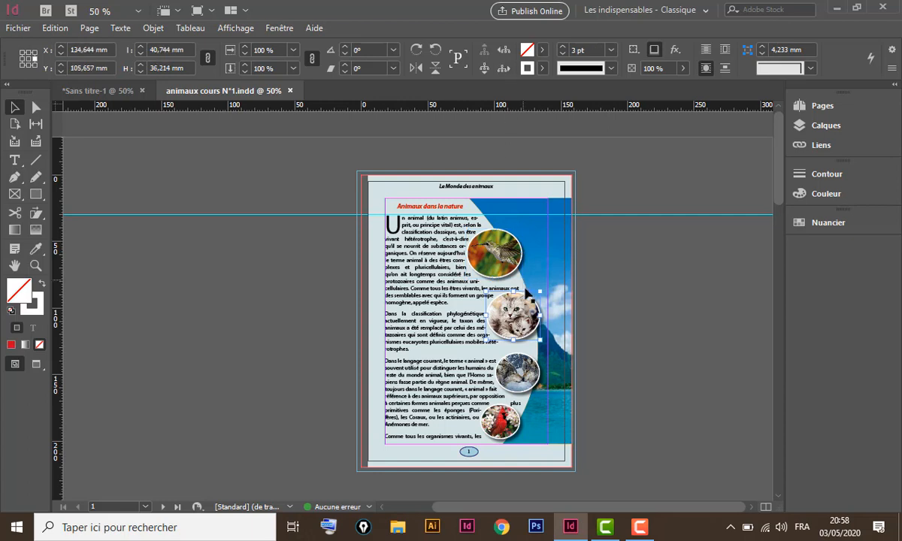
click(503, 70)
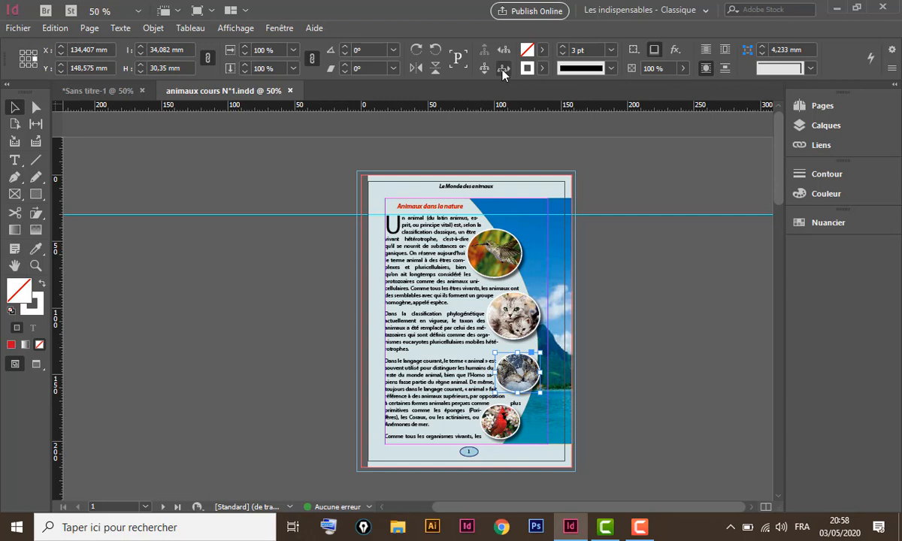
click(503, 70)
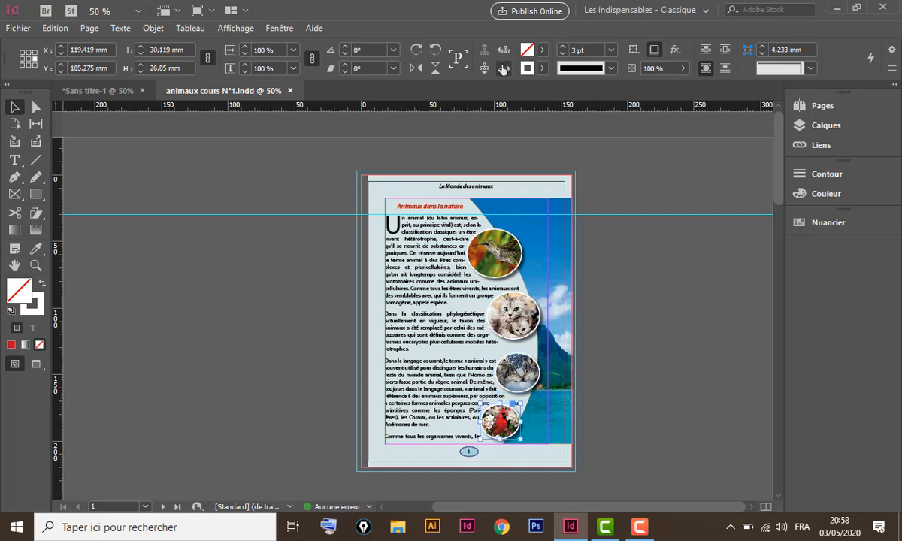
Step the selection backward from the cardinal frame through the wolf and cat frames to the hummingbird frame.
click(503, 51)
click(503, 51)
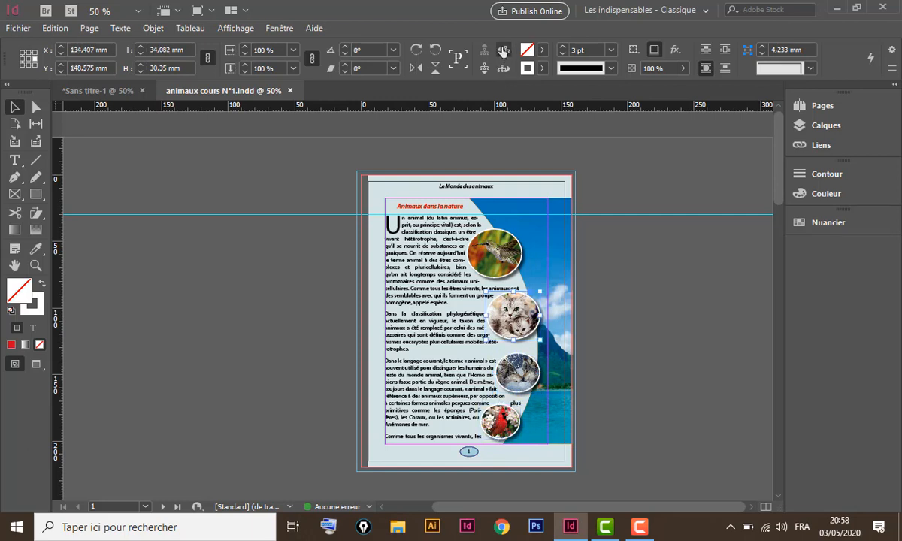
click(502, 51)
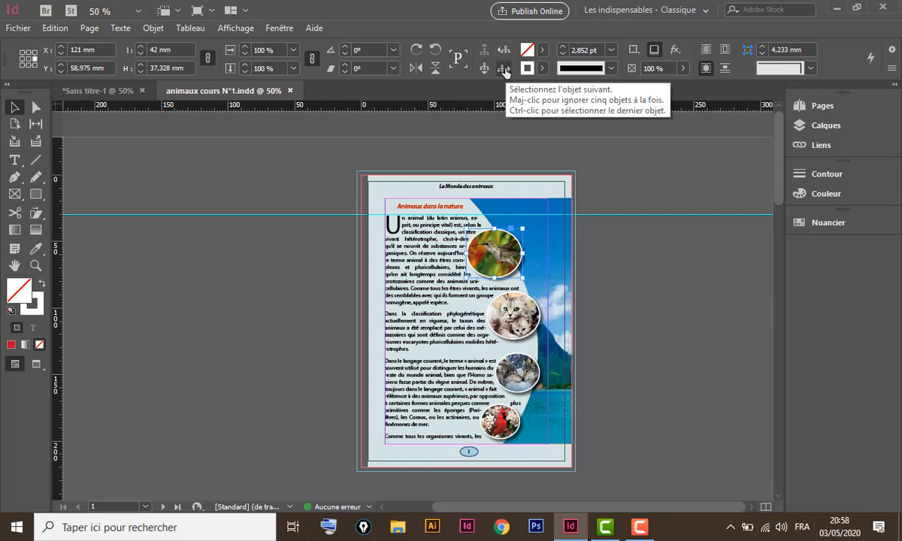
Cycle the selection forward through all page objects round to the cat frame, and step back to the main text frame.
click(503, 72)
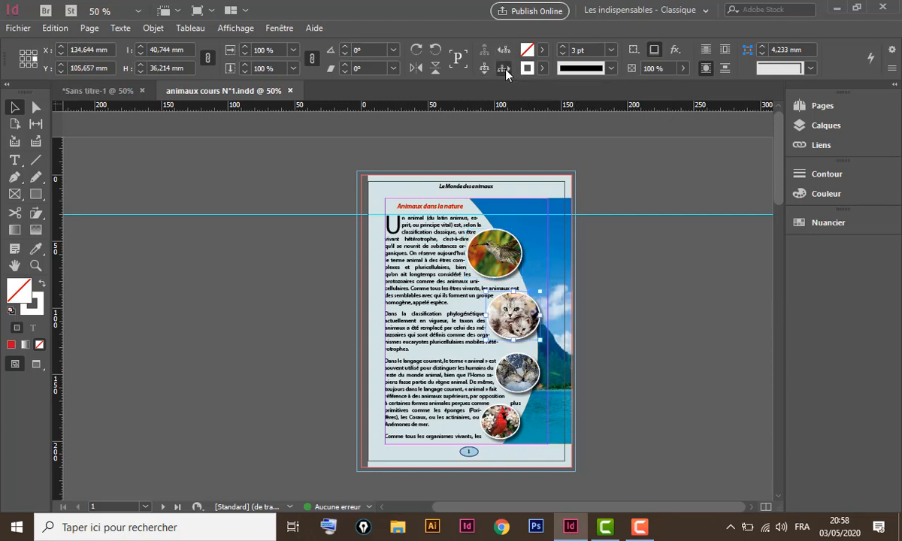
click(504, 69)
click(504, 69)
click(504, 69)
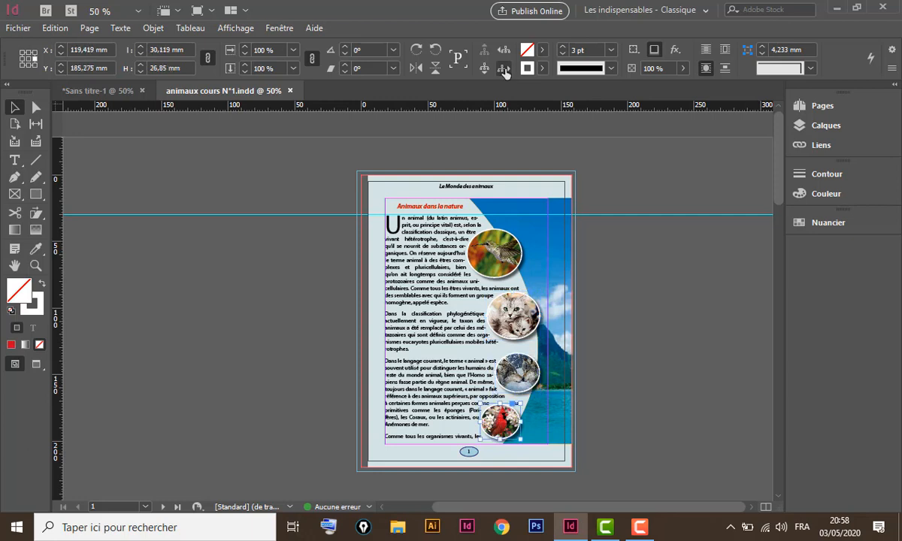
click(505, 69)
click(504, 70)
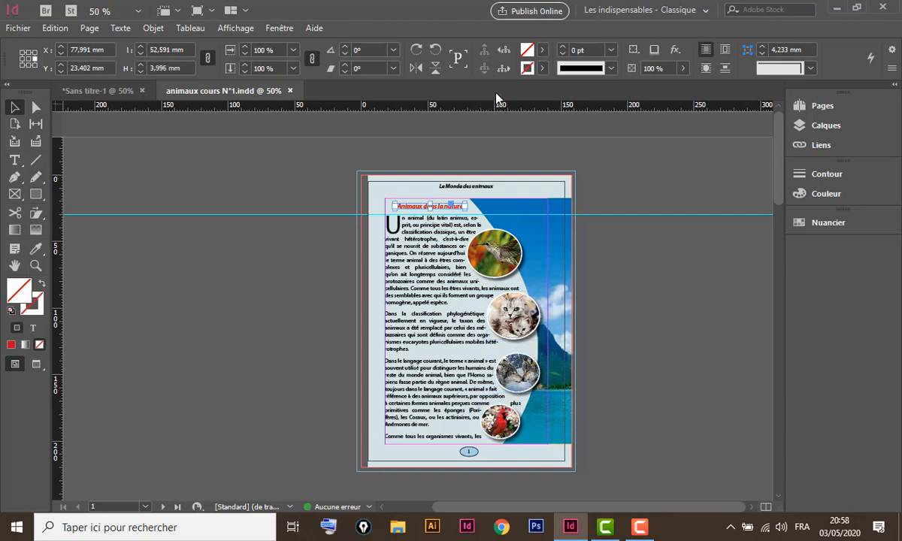
click(504, 69)
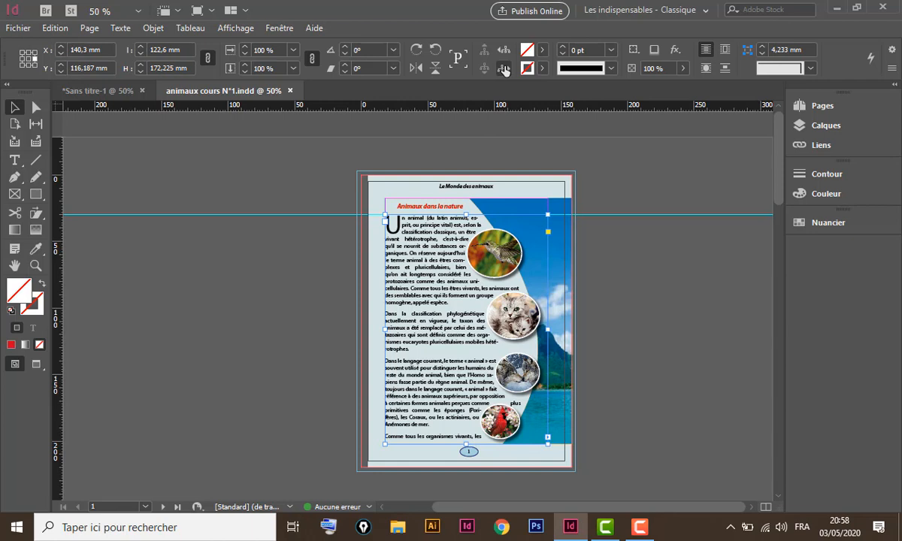
click(504, 69)
click(504, 69)
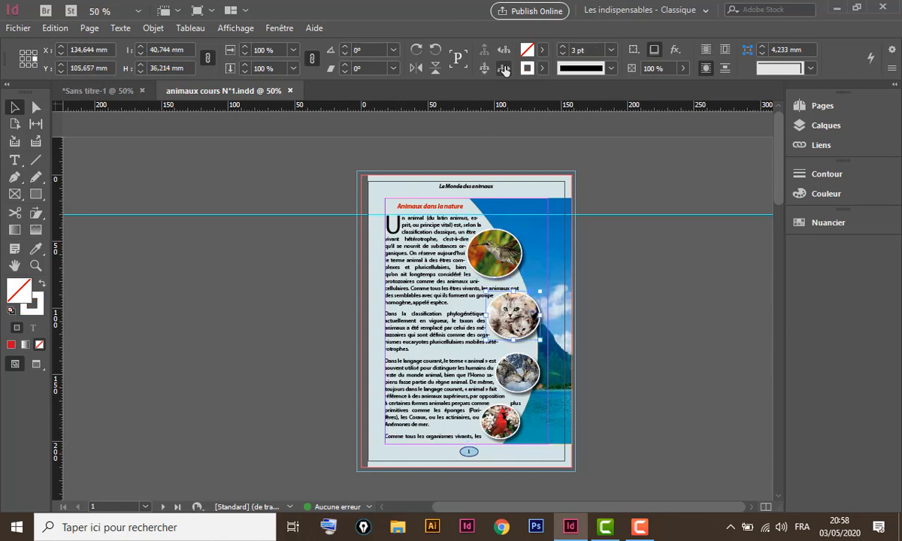
click(503, 51)
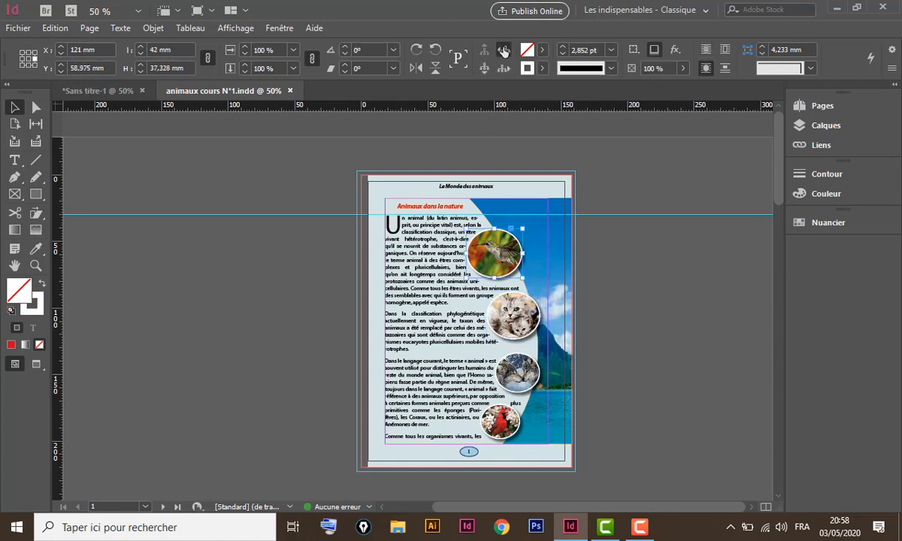
click(504, 50)
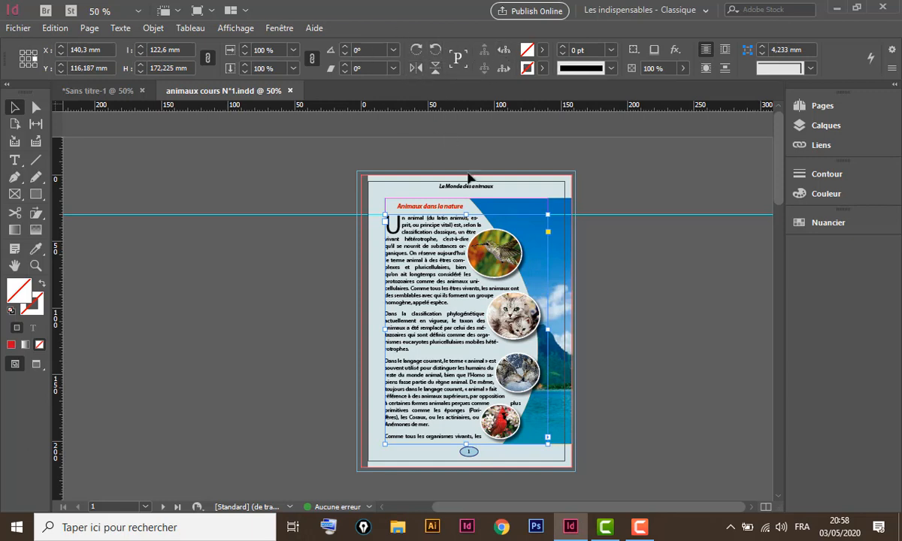
Select the hummingbird, cat and cardinal frames in turn, try flipping the cardinal horizontally about its centre reference point, and undo the flip.
click(479, 239)
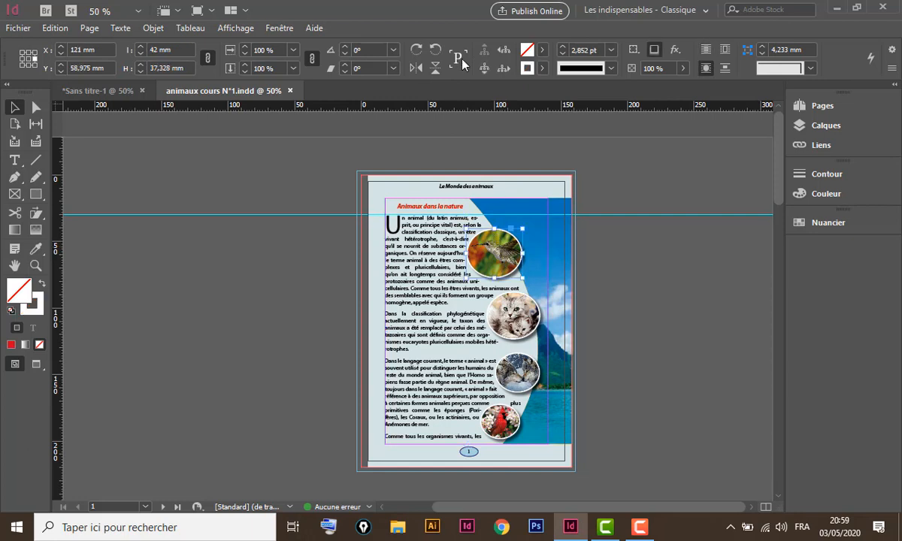
click(533, 319)
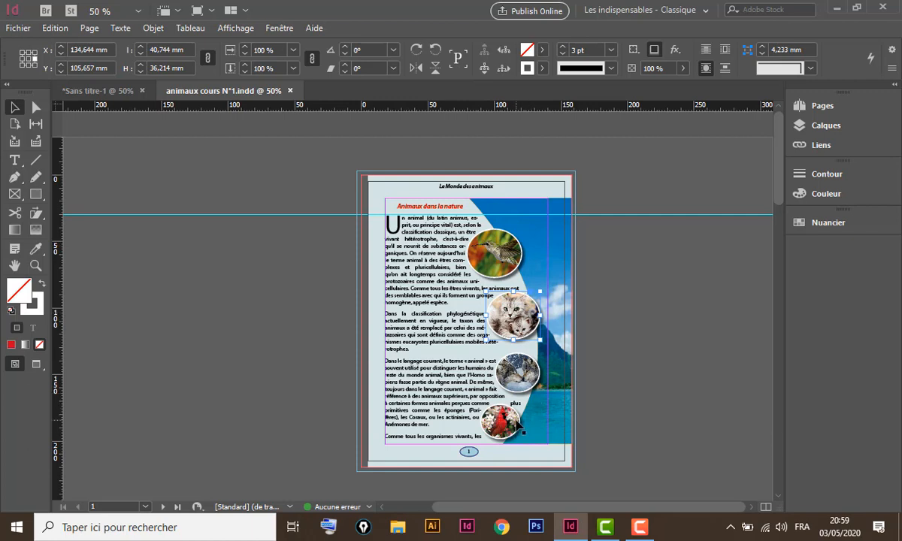
click(517, 426)
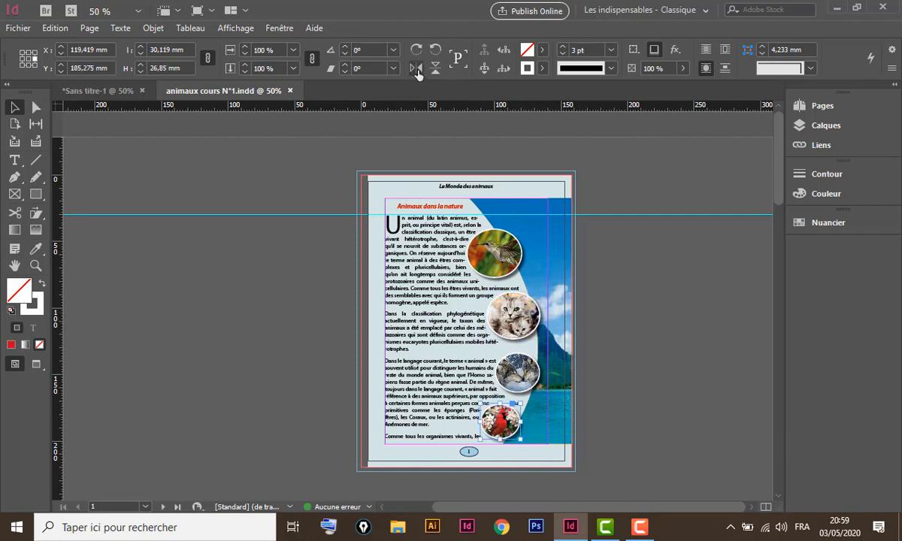
click(26, 57)
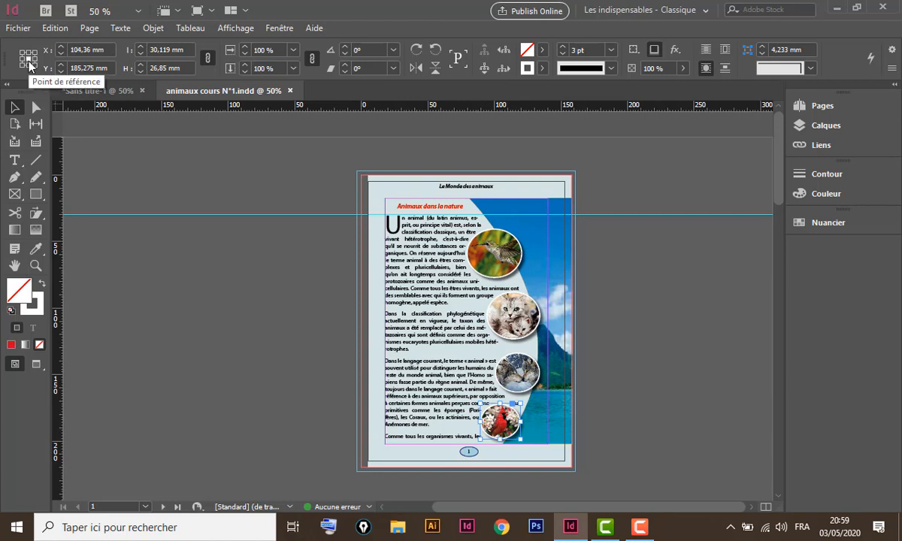
click(416, 69)
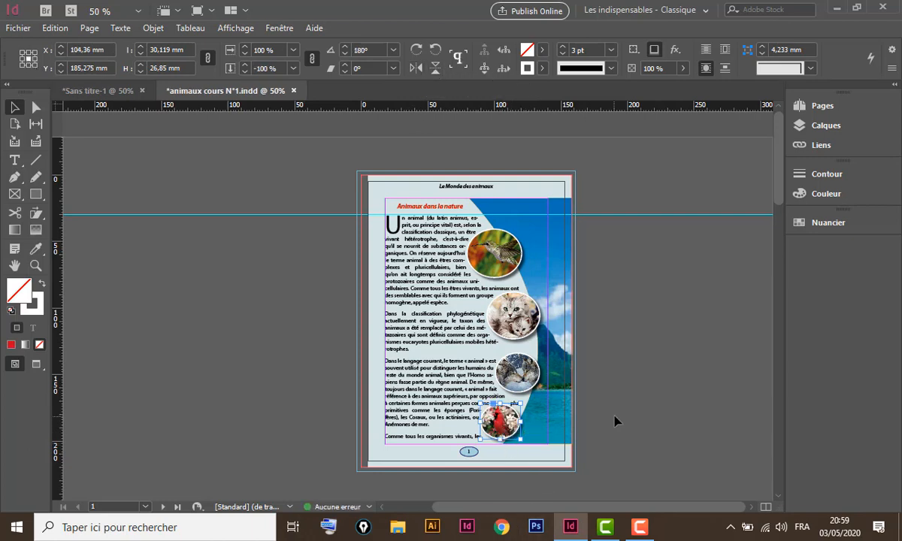
key(ctrl+z)
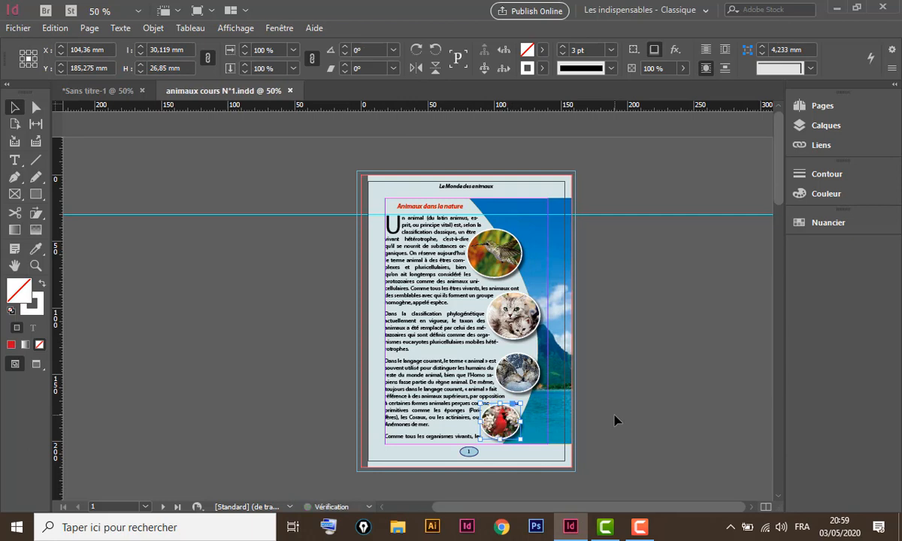
Switch to the untitled Sans titre-1 document and load photo 1, photo 4, photo 5 and photo 8 for placing.
click(110, 91)
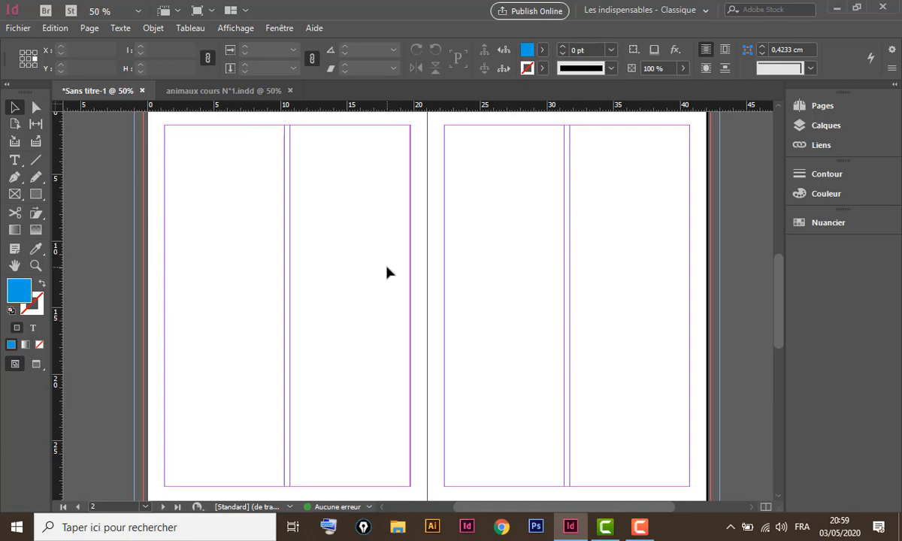
key(ctrl+d)
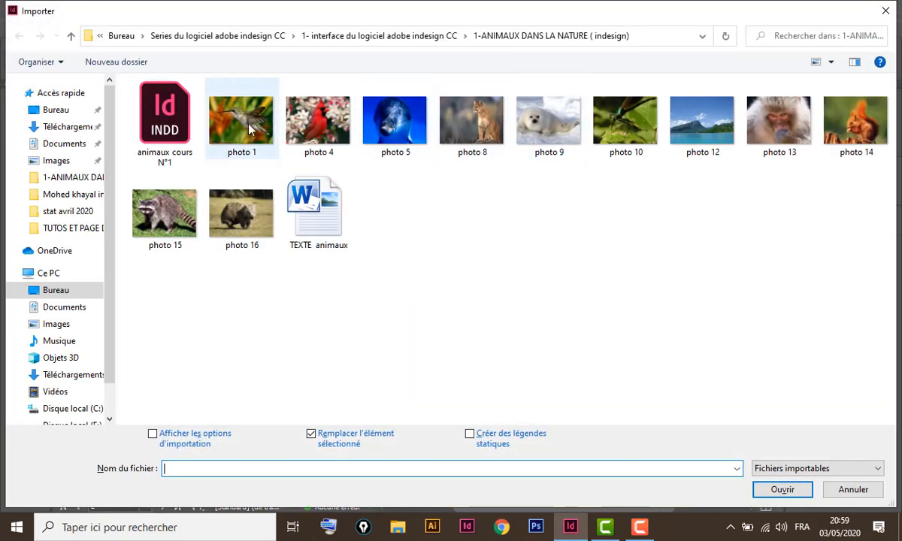
click(234, 116)
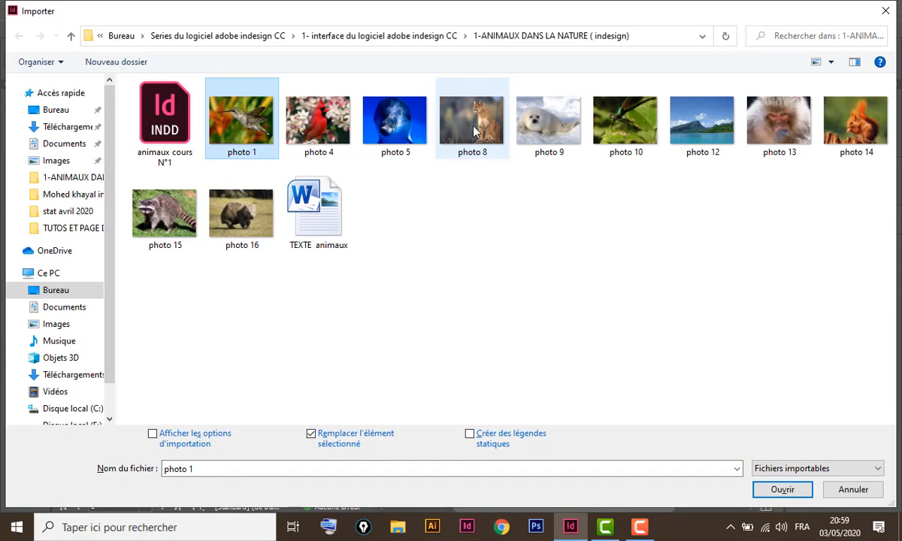
shift+click(447, 120)
click(783, 489)
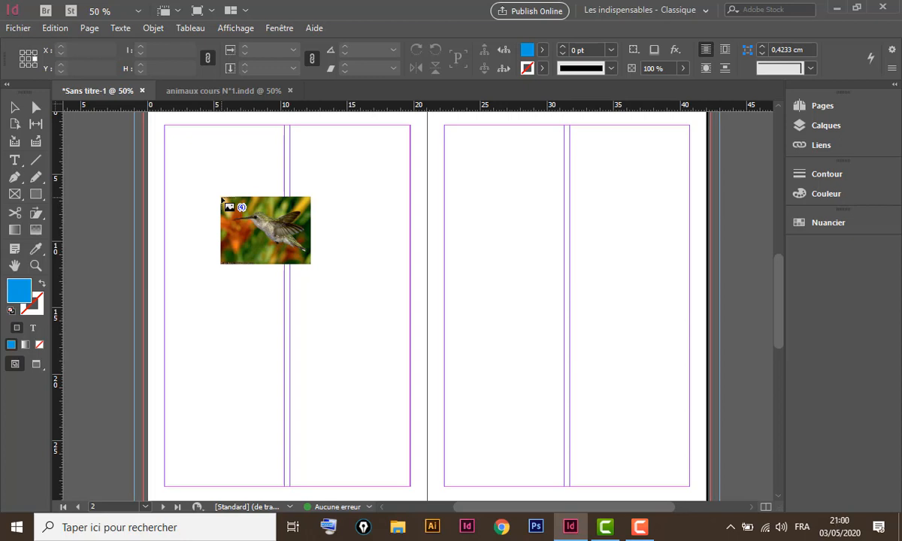
Place the dolphin, puma and cardinal at column width, staggered across the first page's columns, and the hummingbird in the facing page's first column.
key(Escape)
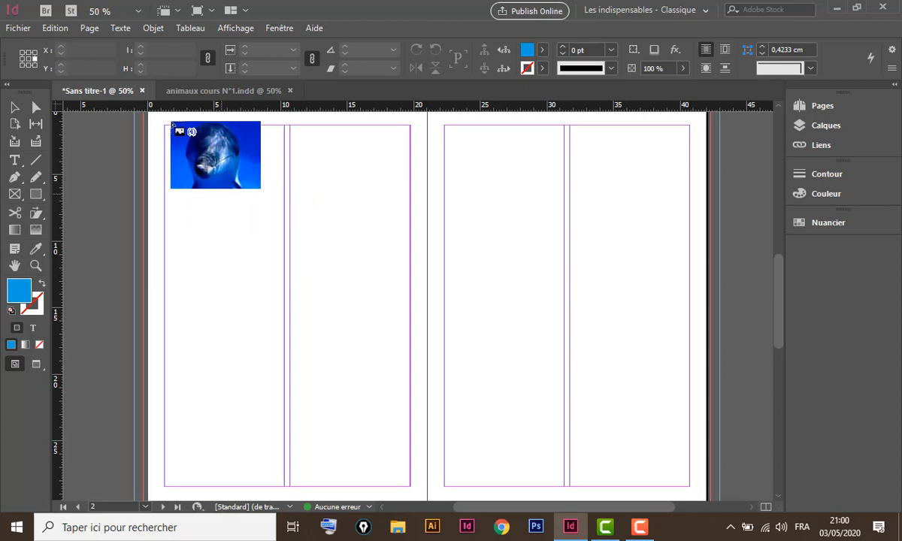
drag(164, 141, 410, 357)
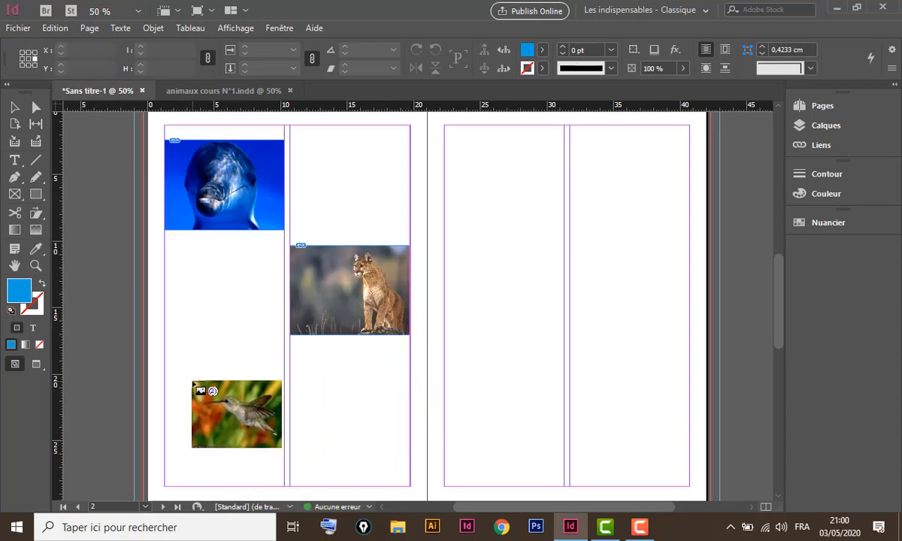
key(Right)
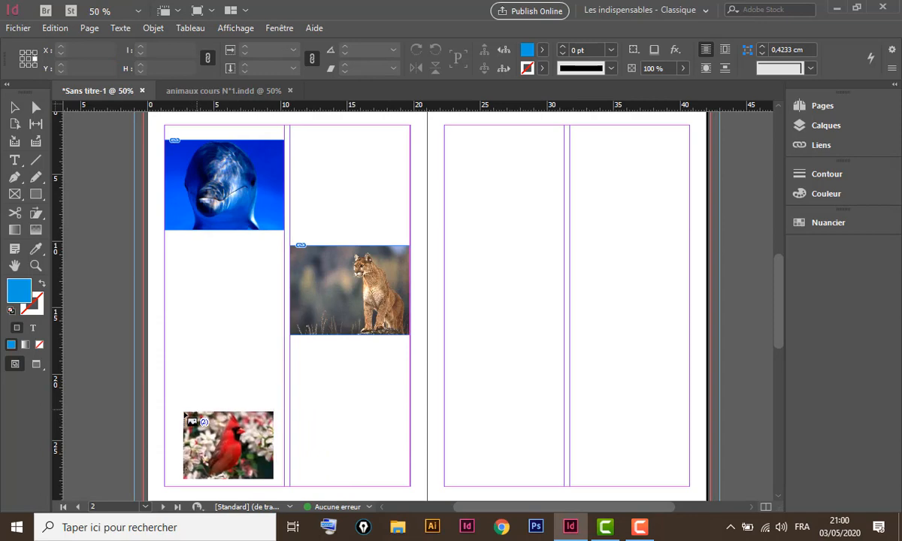
drag(165, 404, 285, 475)
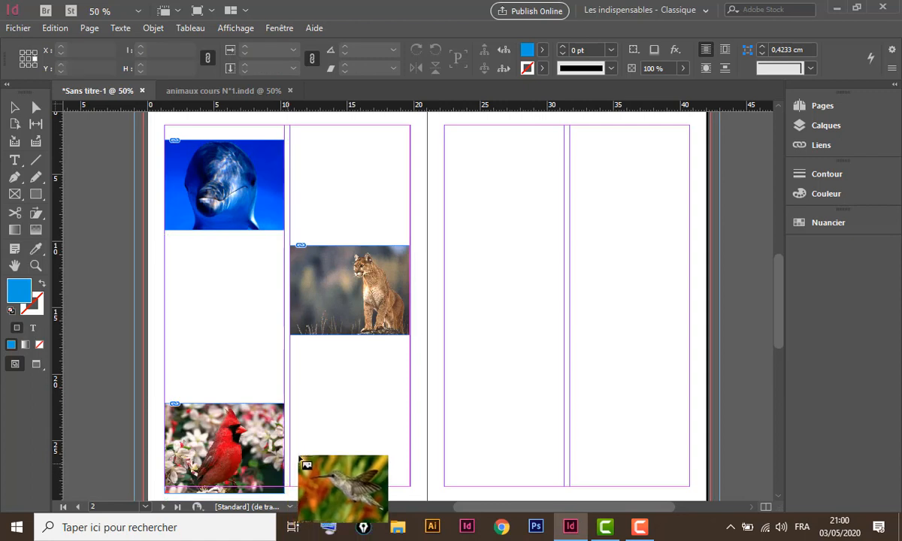
click(445, 155)
drag(447, 157, 513, 248)
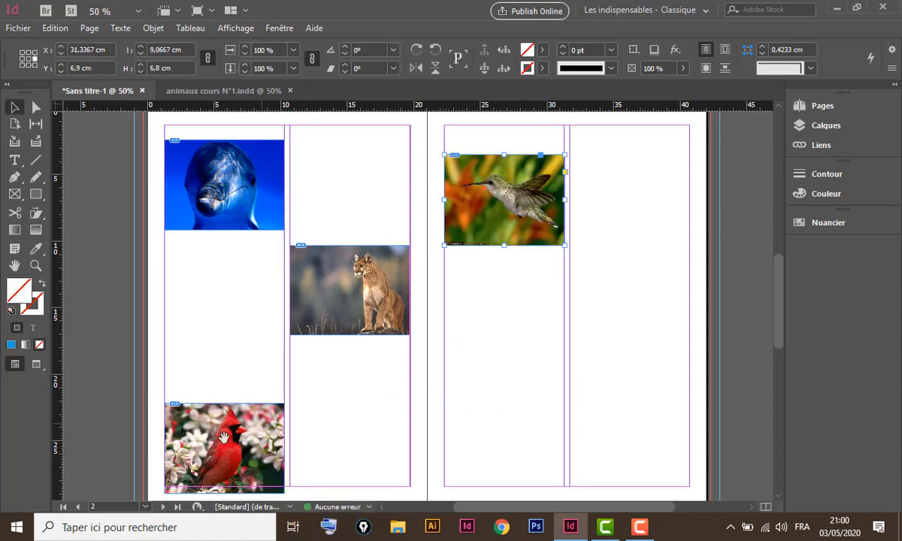
Move the cardinal image up inside the lower margin, and delete all four placed images from the spread.
drag(256, 423, 254, 409)
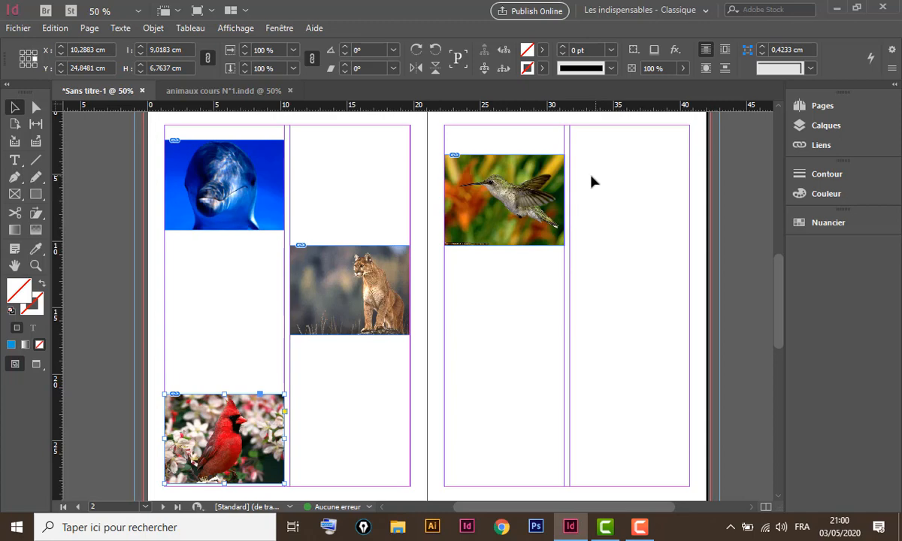
drag(591, 181, 173, 427)
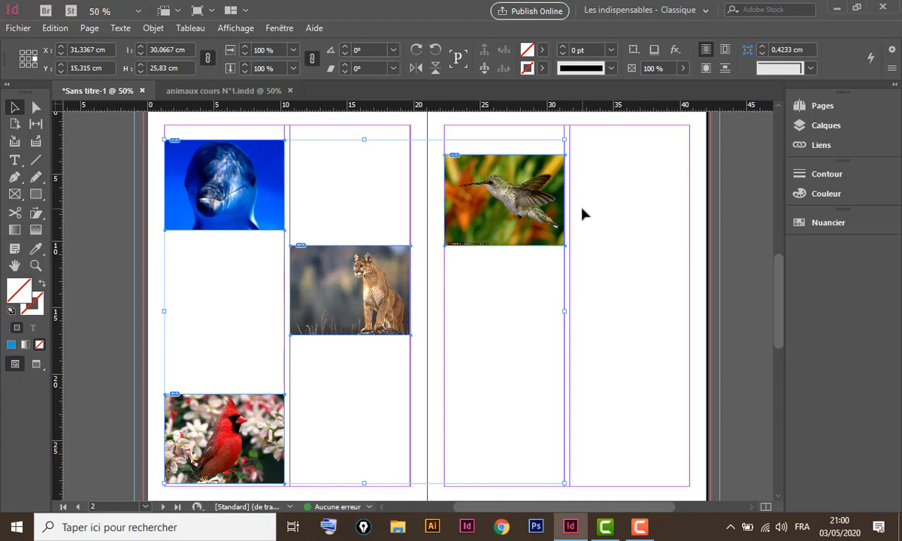
key(Delete)
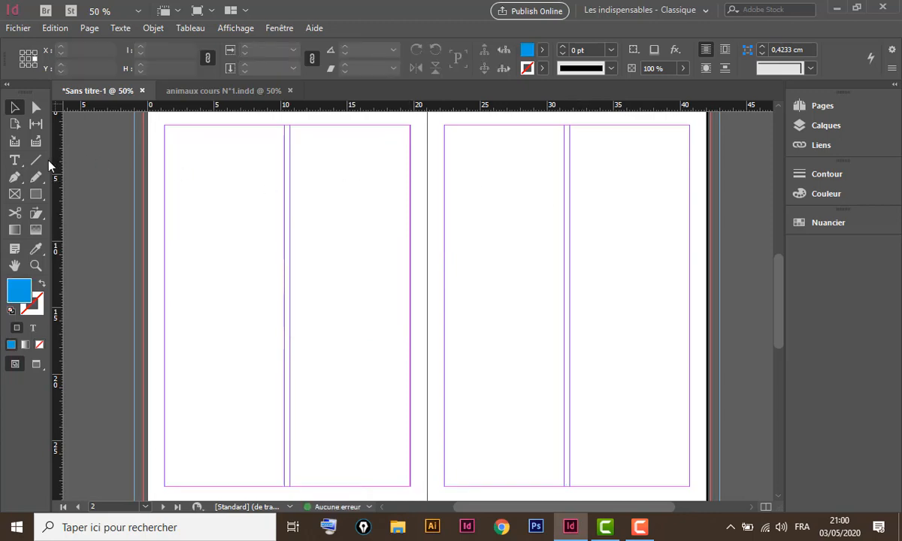
Draw an empty rectangular graphic frame about 9 by 5.2 cm near the top of the first page's first column.
click(15, 194)
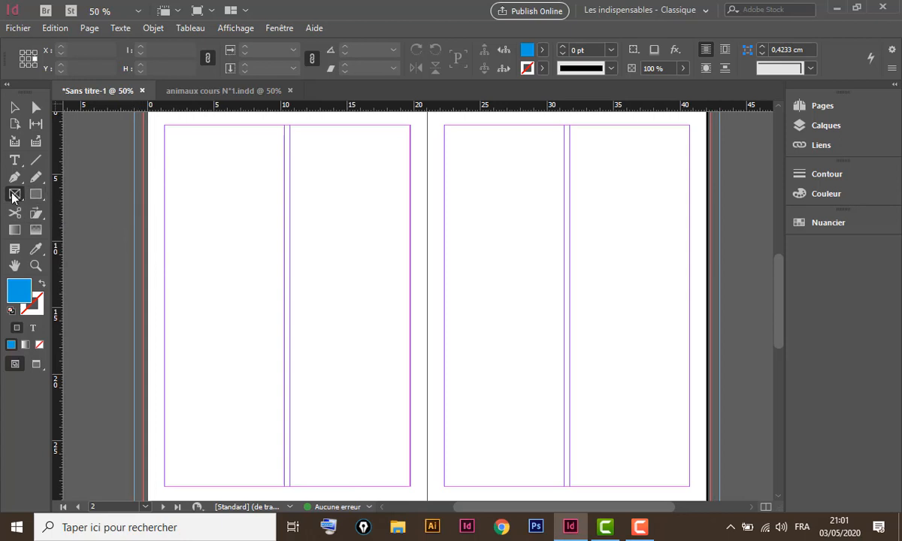
right_click(13, 195)
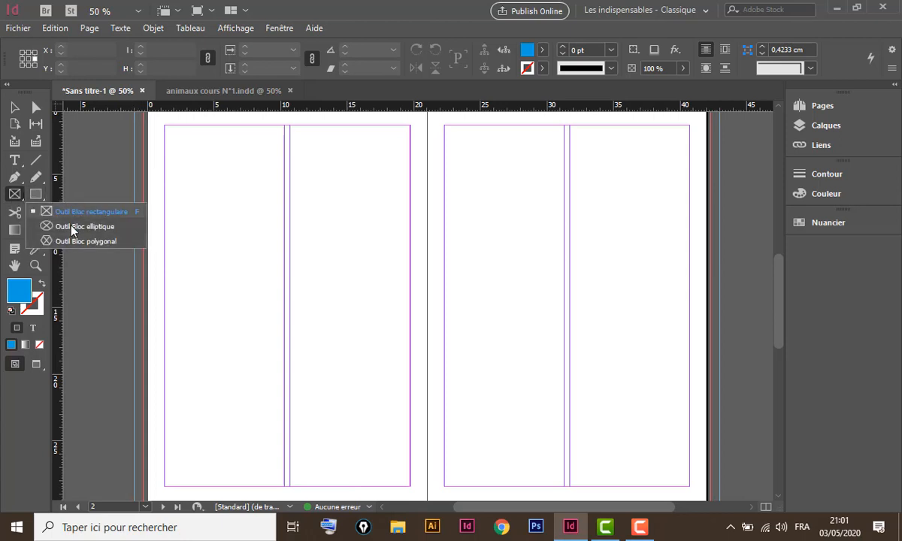
click(13, 195)
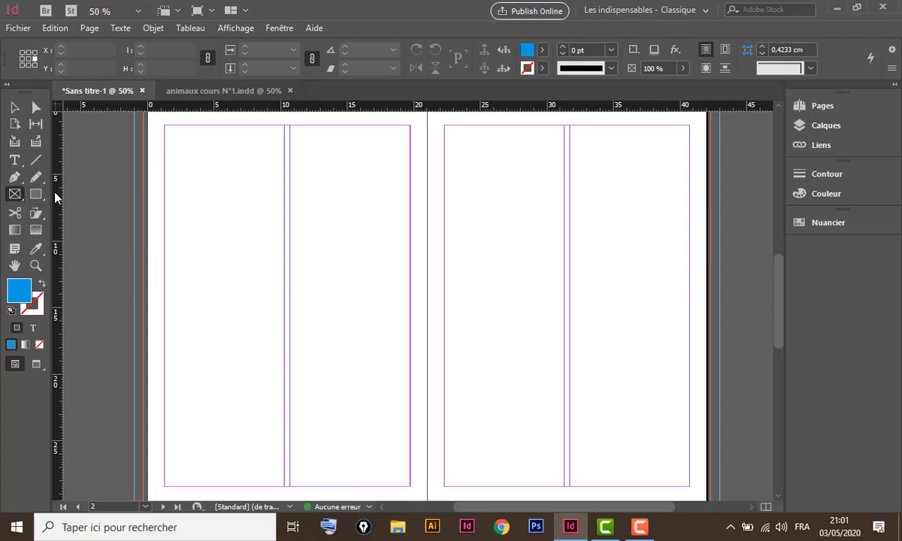
right_click(36, 196)
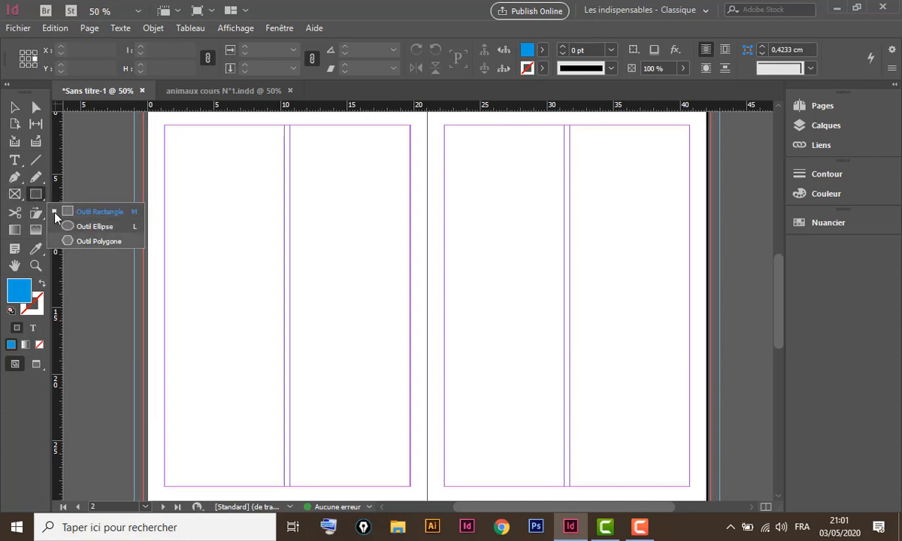
click(12, 195)
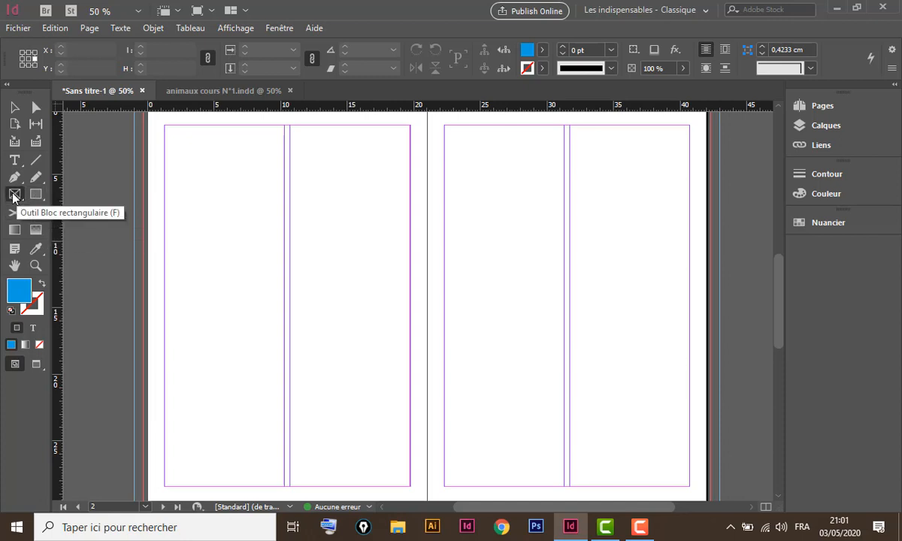
drag(171, 148, 286, 208)
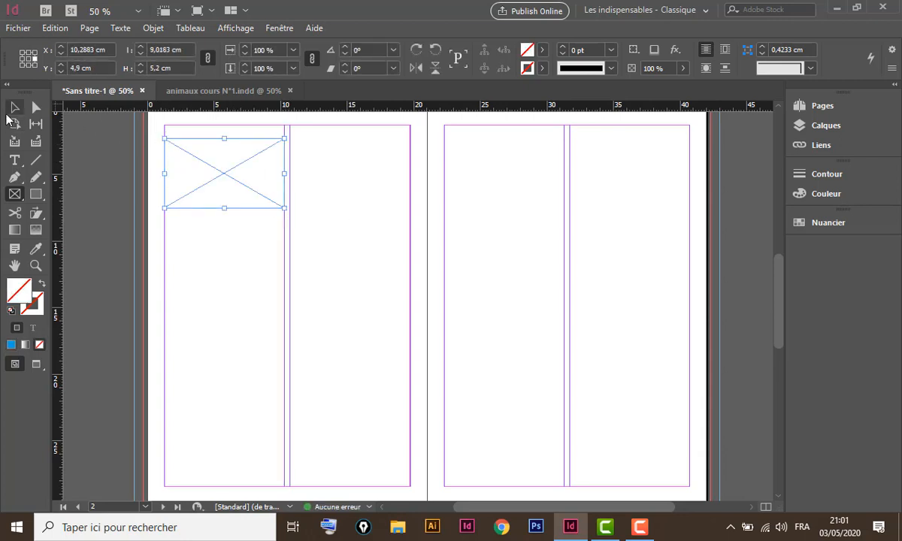
Duplicate the frame into the second column's middle, the first column's lower part and the top of the facing page's first column.
click(14, 107)
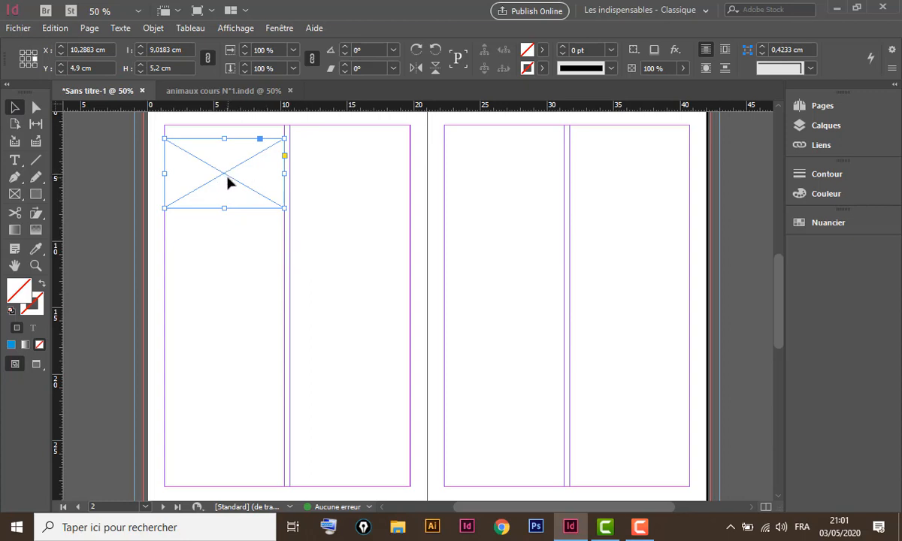
drag(227, 177, 516, 197)
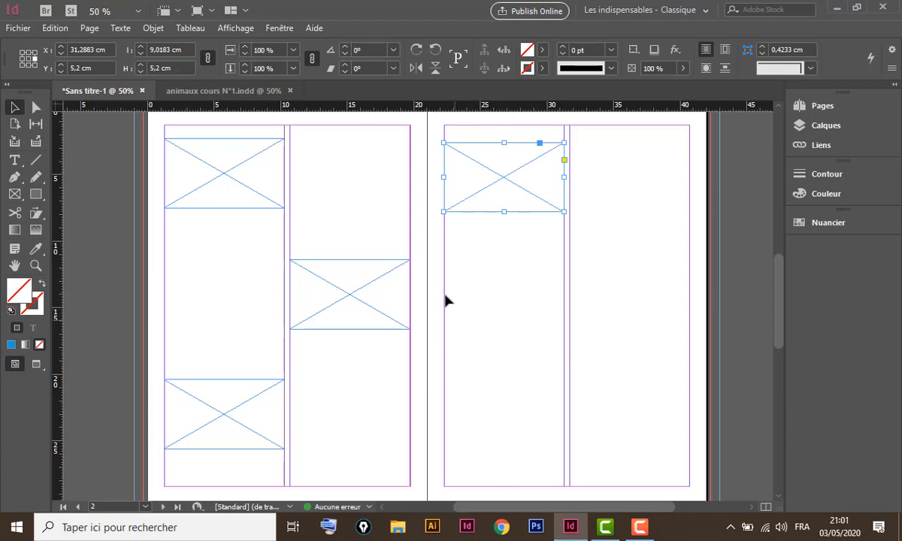
click(464, 293)
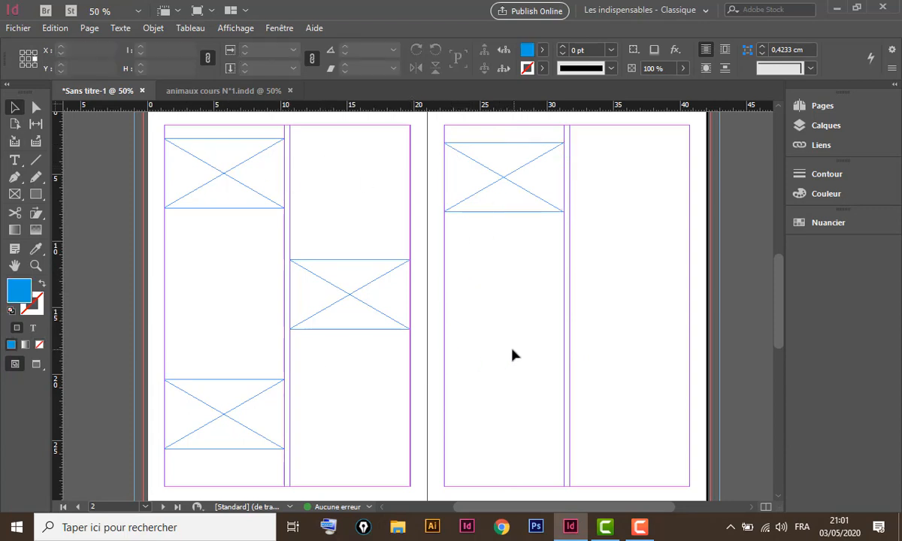
Load photo 1, photo 4, photo 5 and photo 8 for placing into the empty frames.
key(ctrl+d)
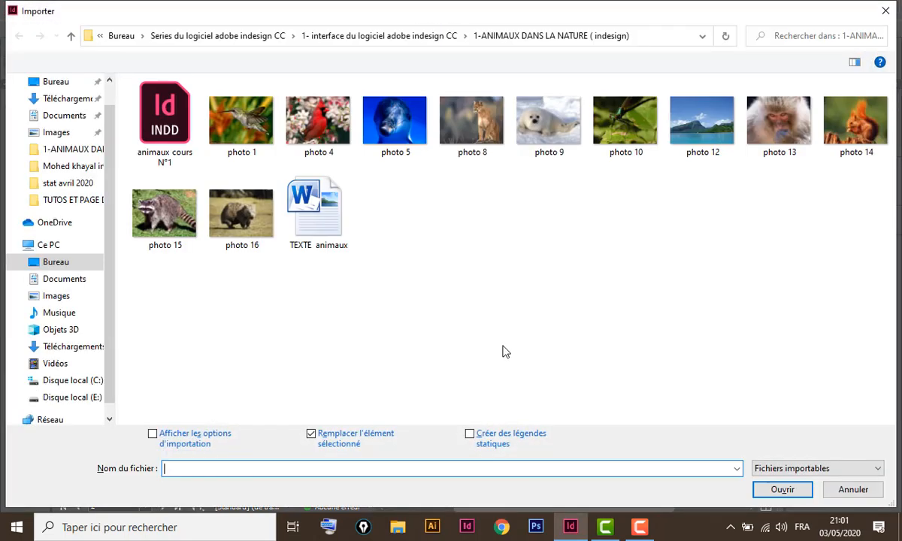
click(258, 128)
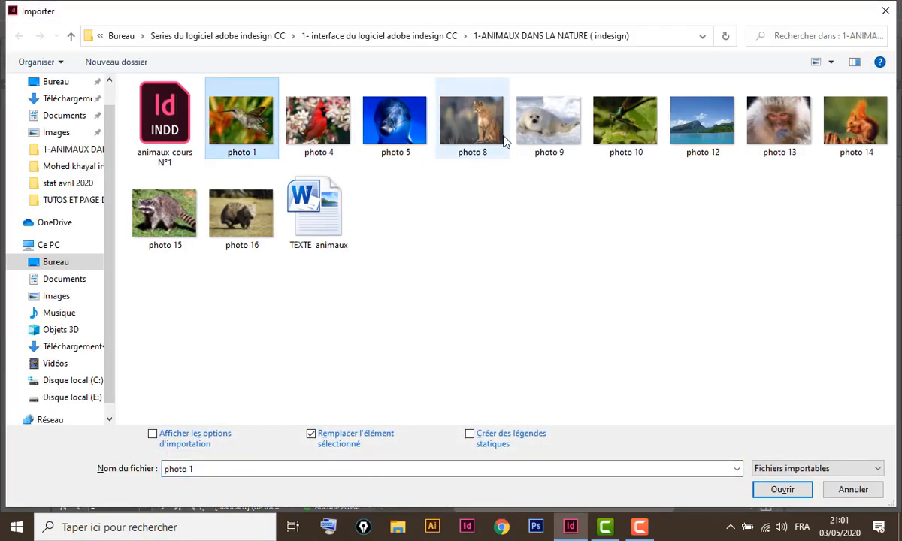
shift+click(478, 130)
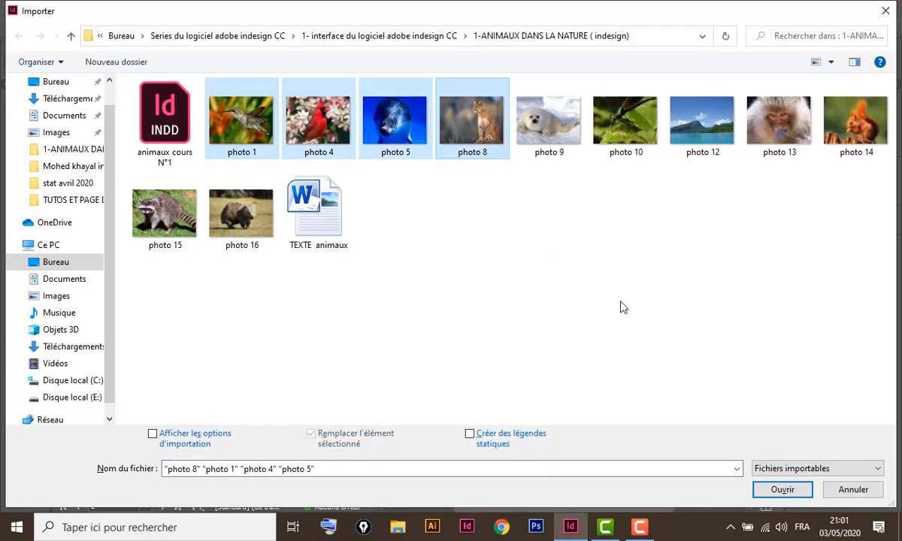
click(782, 491)
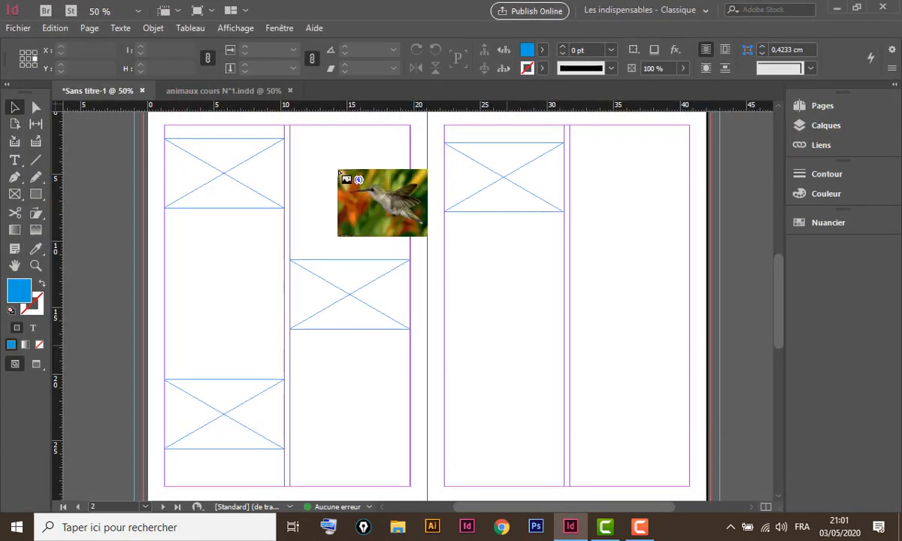
Place the hummingbird in the first frame, the cardinal in the facing page's frame, the puma in the second-column frame and the dolphin in the lower frame.
click(218, 161)
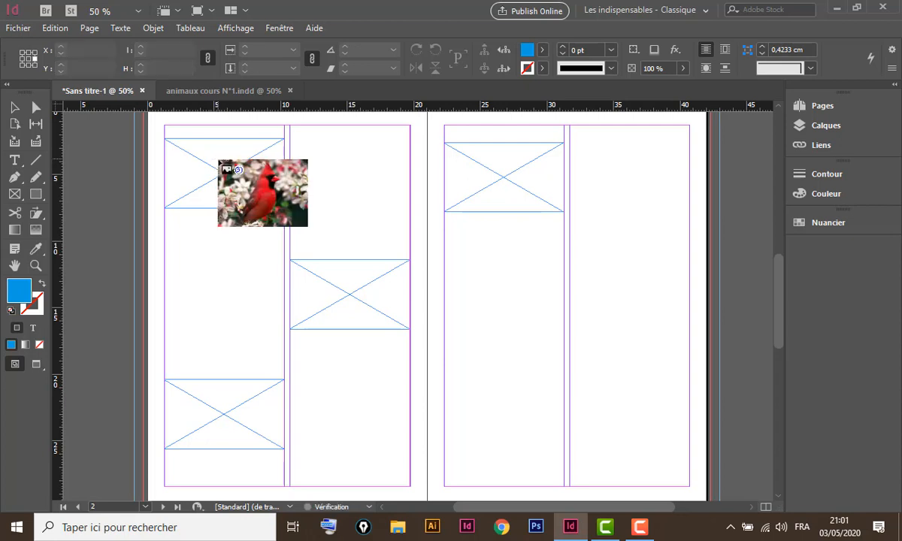
click(483, 168)
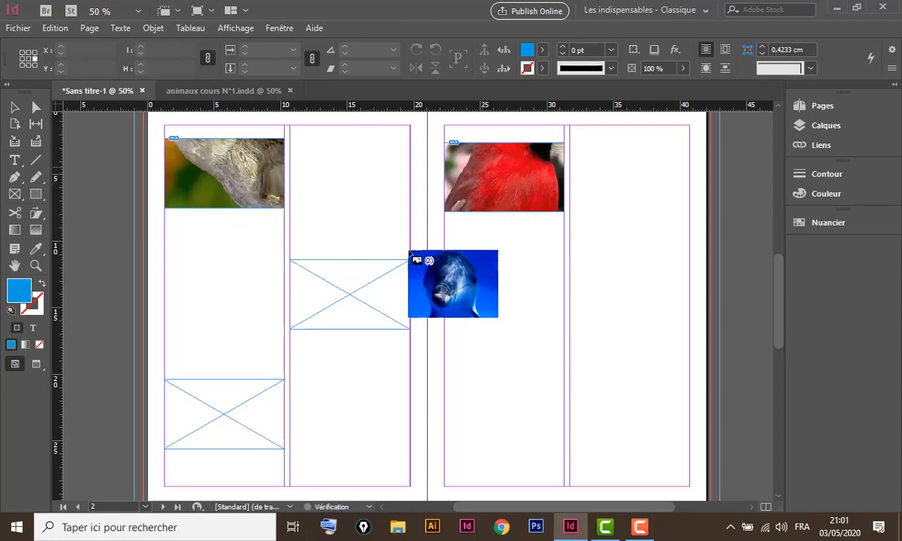
key(Right)
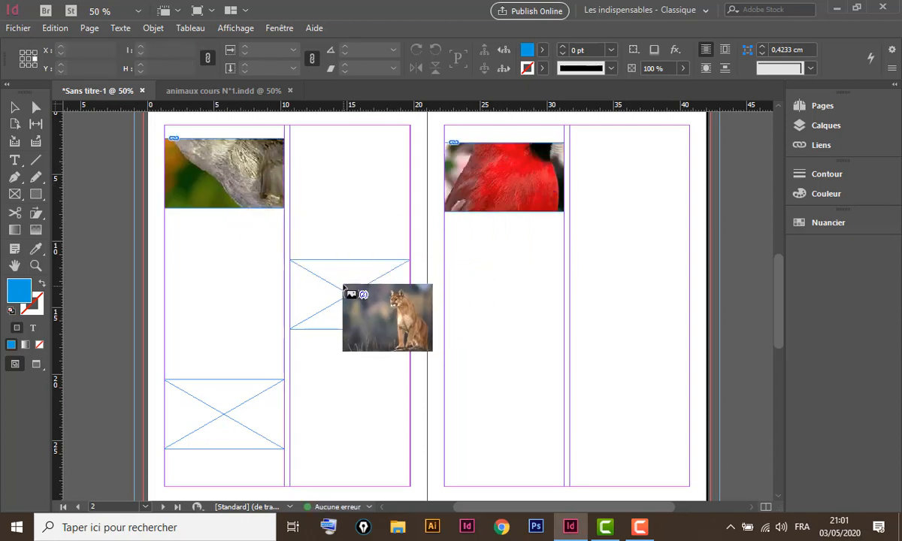
click(342, 284)
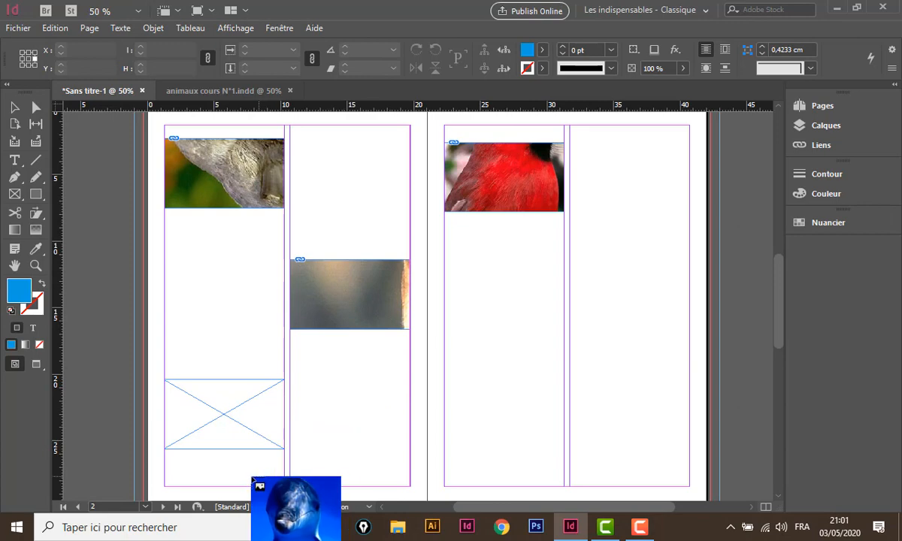
click(218, 411)
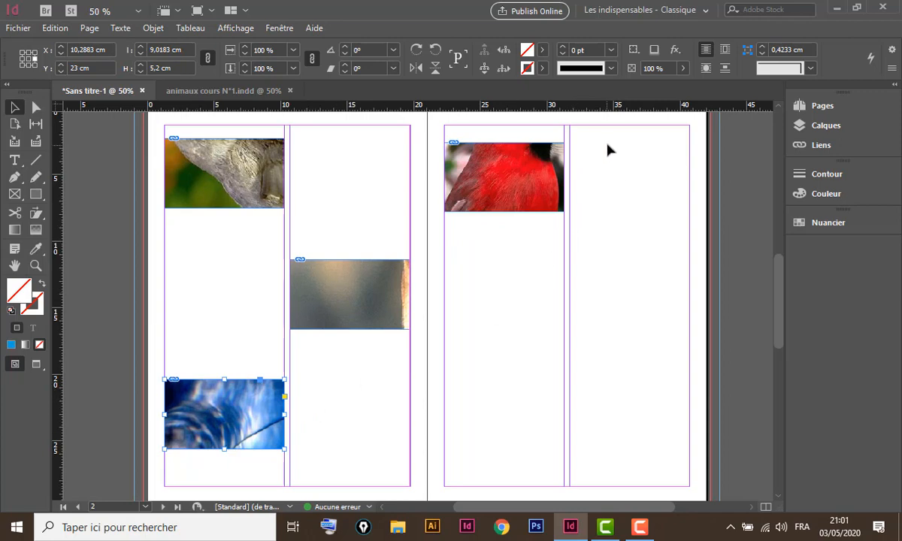
Fit all four images with Remplir le bloc proportionnellement, and deselect them.
drag(605, 135, 181, 429)
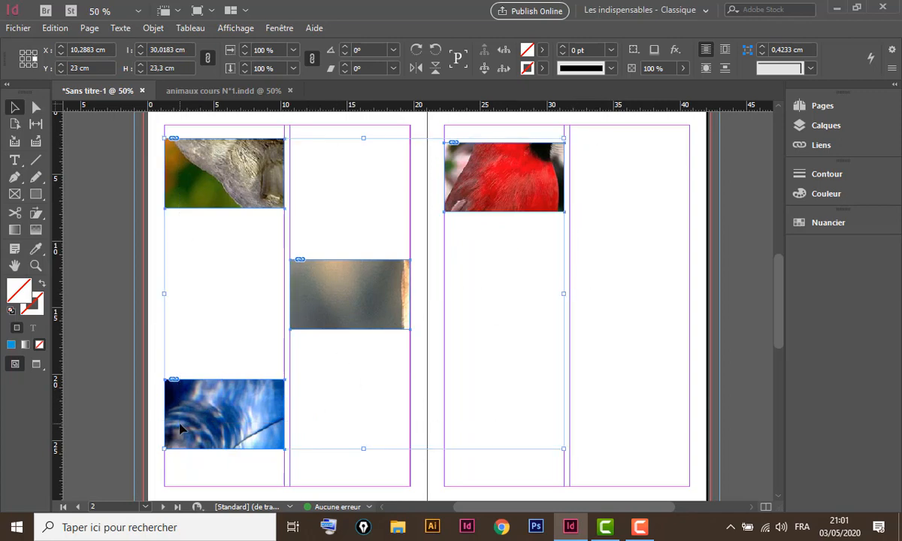
right_click(233, 174)
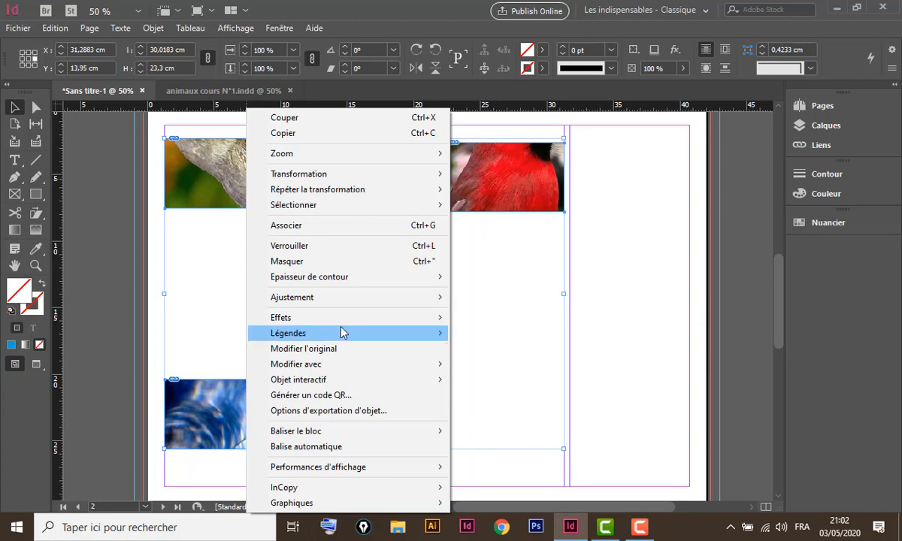
mouse_move(337, 301)
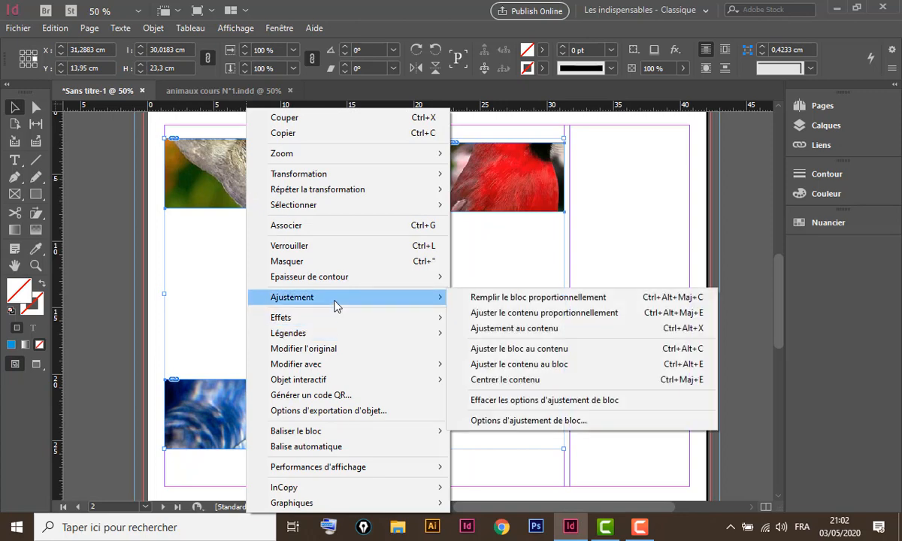
click(552, 298)
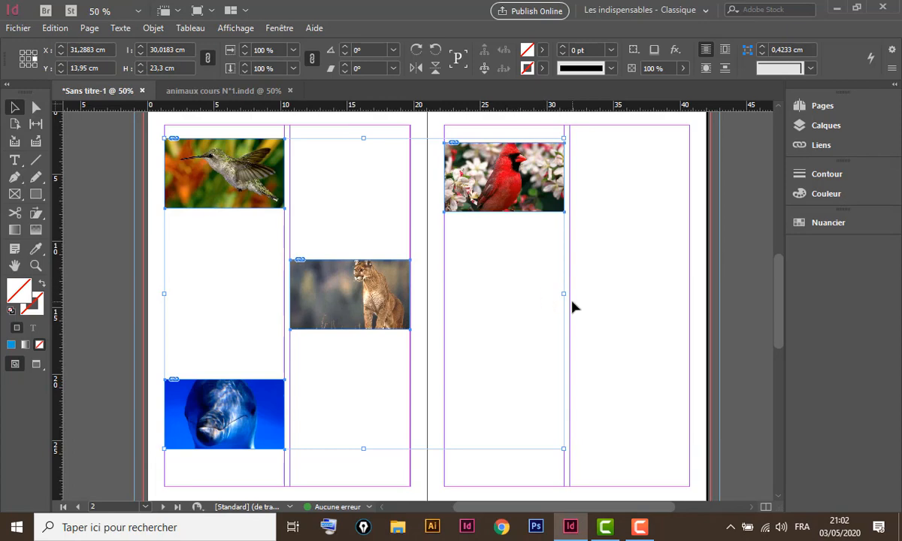
click(594, 288)
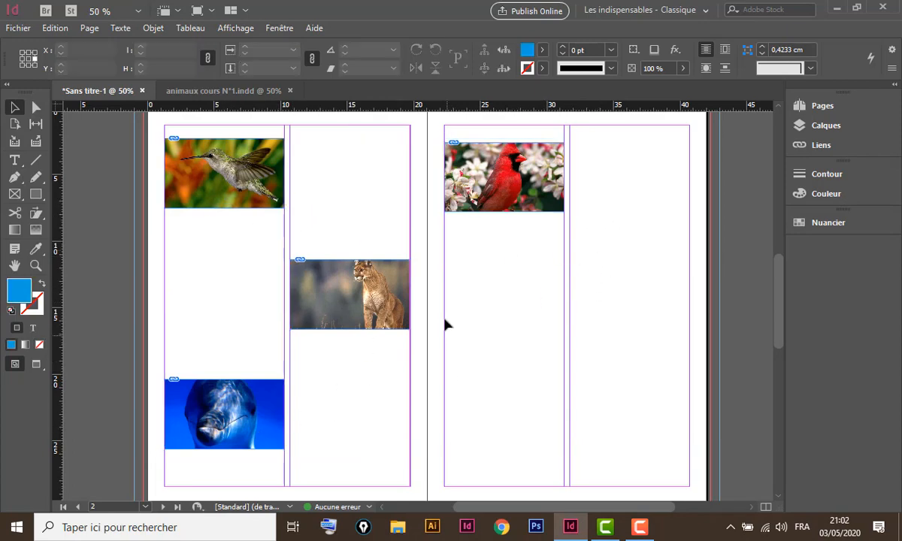
Shift the puma image down inside its frame to a vertical offset of 3.05 cm, and deselect it.
click(354, 297)
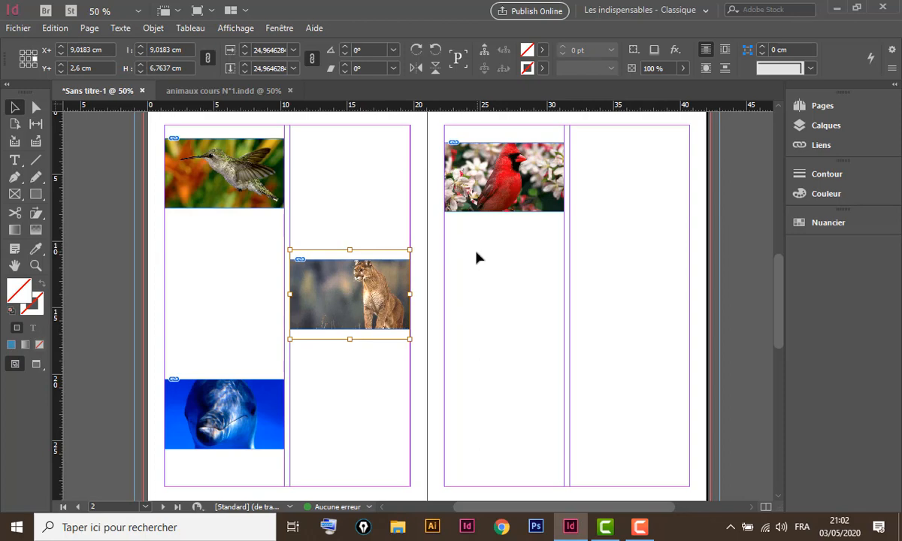
key(Down)
key(Down)
key(Down)
key(Down)
key(Down)
key(Down)
key(Down)
key(Down)
key(Down)
key(Down)
key(Down)
key(Down)
key(Down)
key(Down)
key(Down)
key(Down)
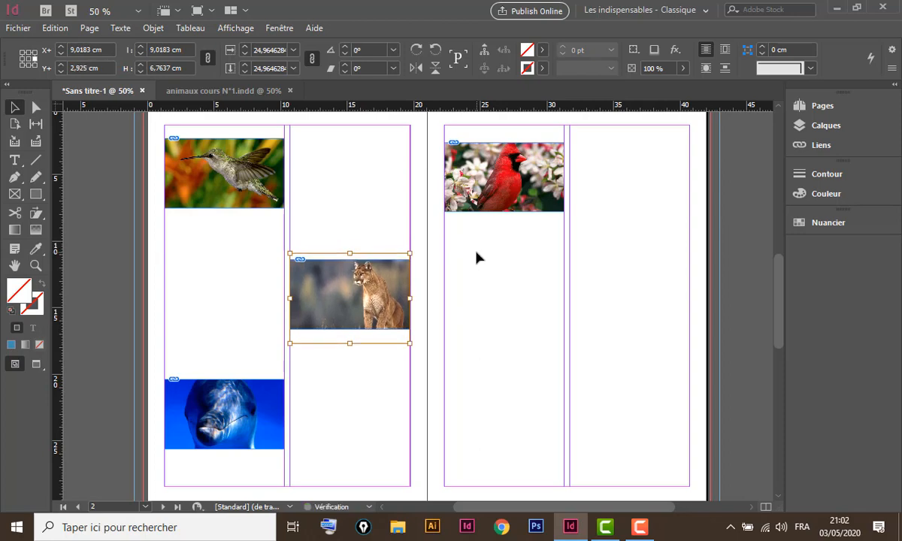
key(Down)
key(Down)
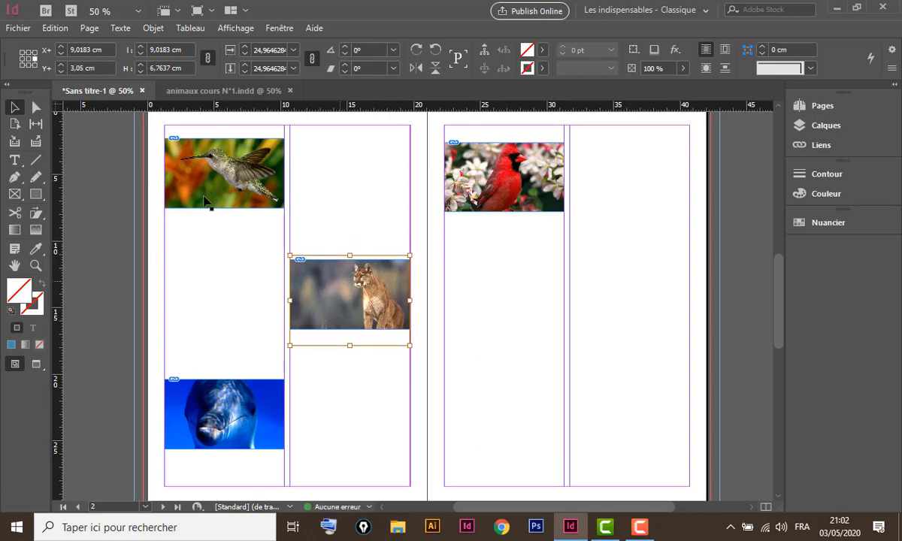
click(343, 180)
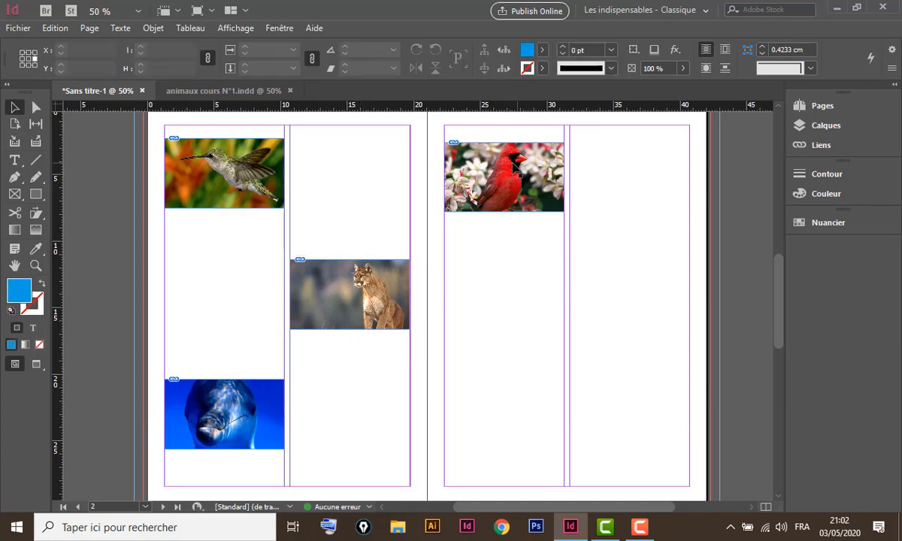
Shift the cardinal image down inside its frame to a vertical offset of 2.95 cm.
click(502, 170)
drag(530, 211, 529, 225)
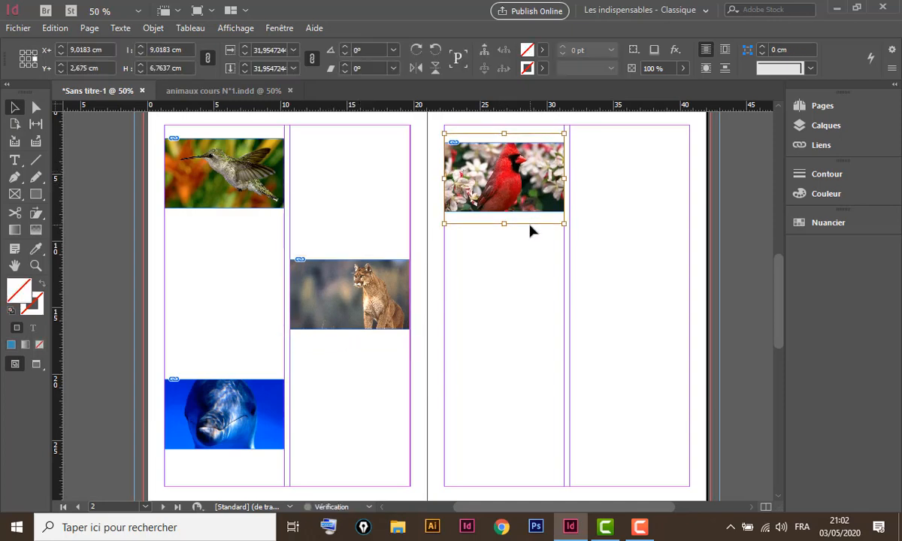
key(Down)
key(Down)
key(Down)
key(Down)
key(Down)
key(Down)
key(Down)
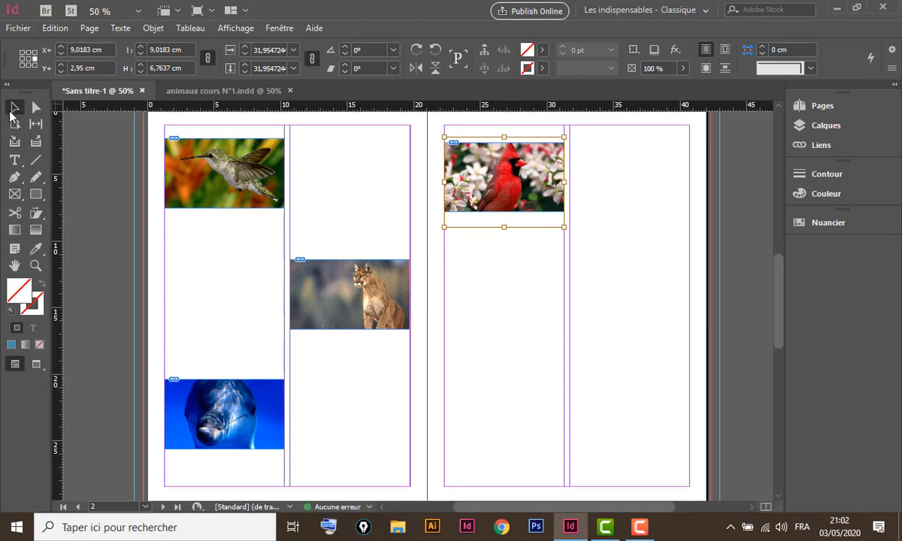
Clear the selection and delete all four framed images from the spread.
click(179, 308)
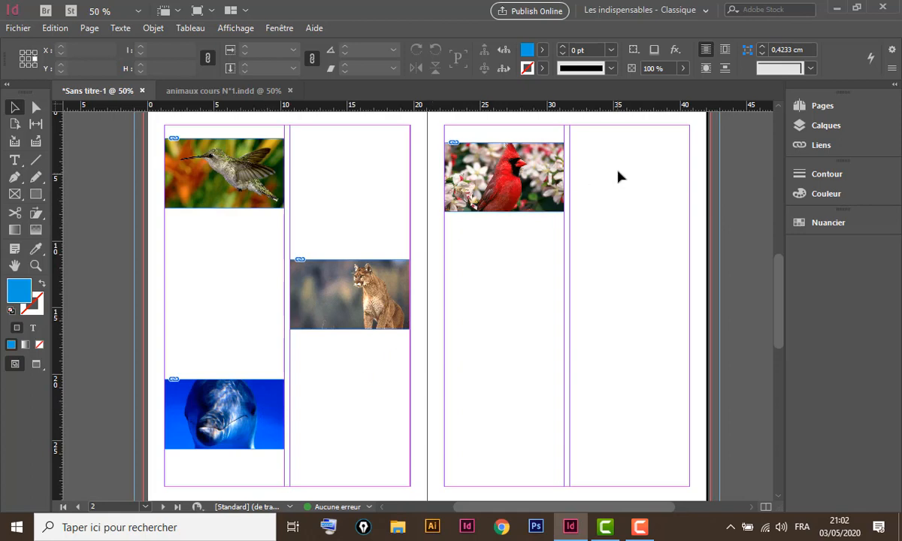
drag(615, 157, 188, 409)
key(Delete)
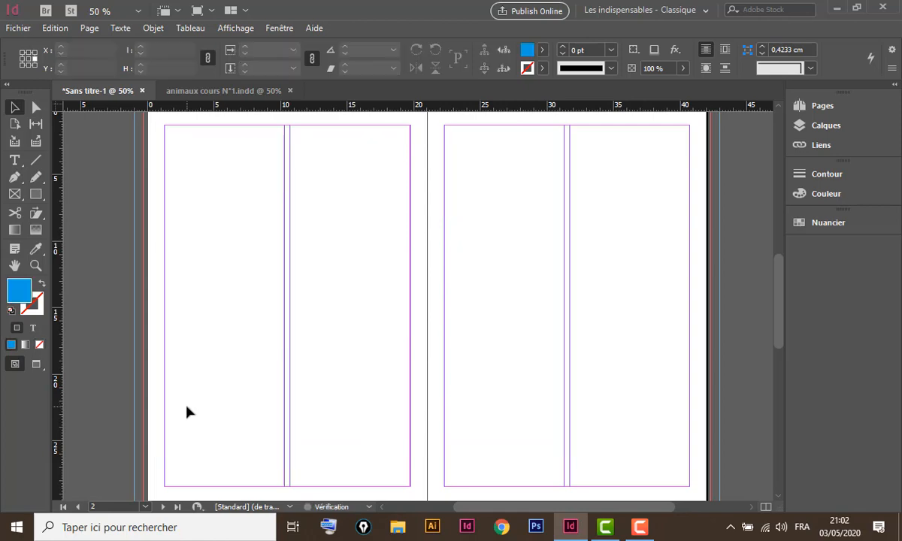
Draw a 9 × 5.6 cm rectangular frame atop column one, plus 9 × 6.4 cm elliptical frames mid-column two and low in the facing page's first column.
click(15, 195)
drag(166, 153, 284, 226)
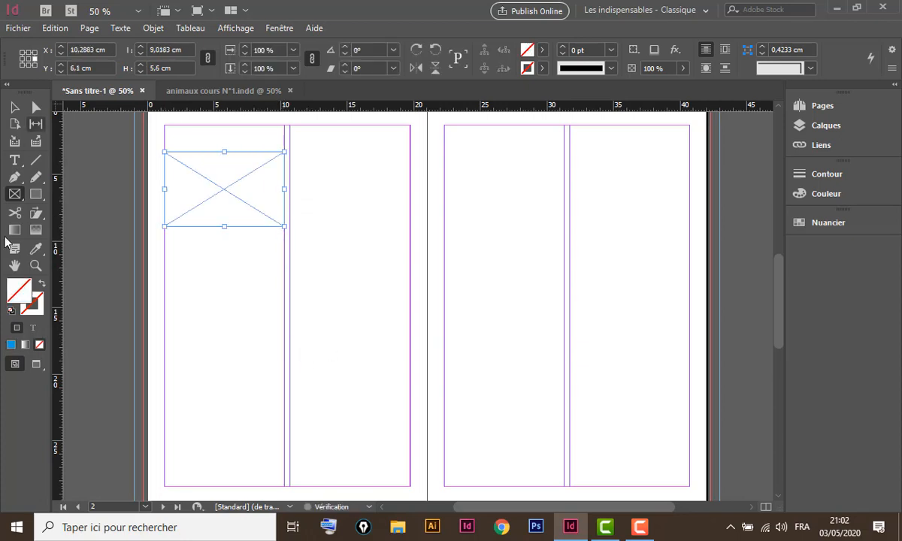
drag(11, 200, 76, 223)
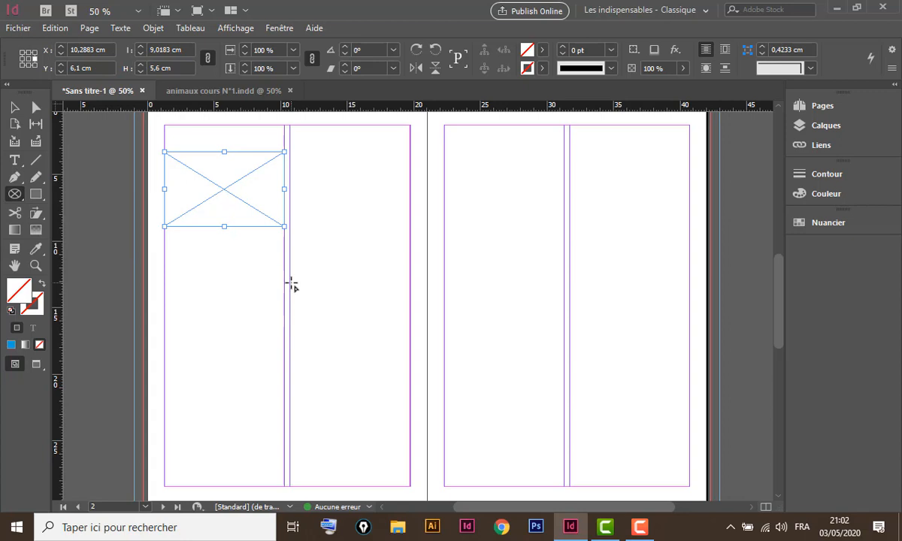
drag(291, 283, 564, 472)
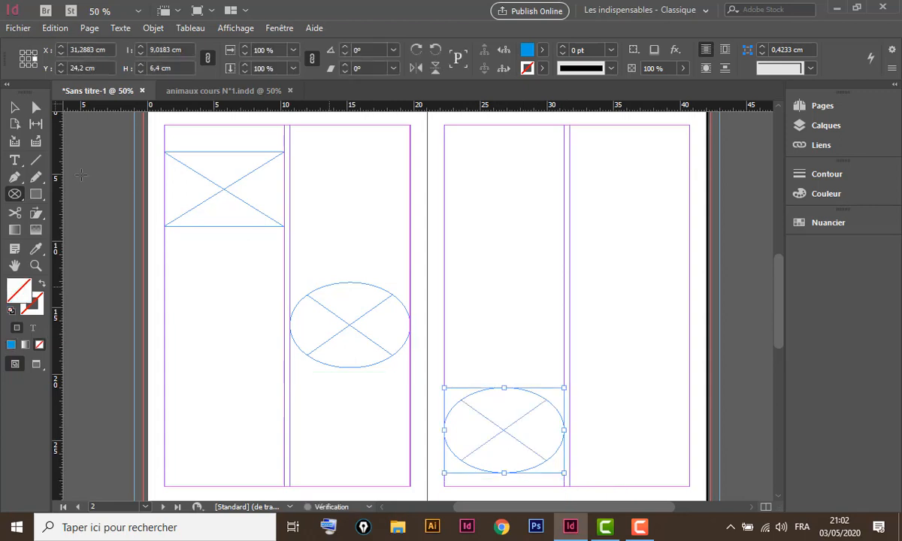
Draw a rectangular frame about 9 by 6.1 cm near the top of the facing page's second column.
click(15, 193)
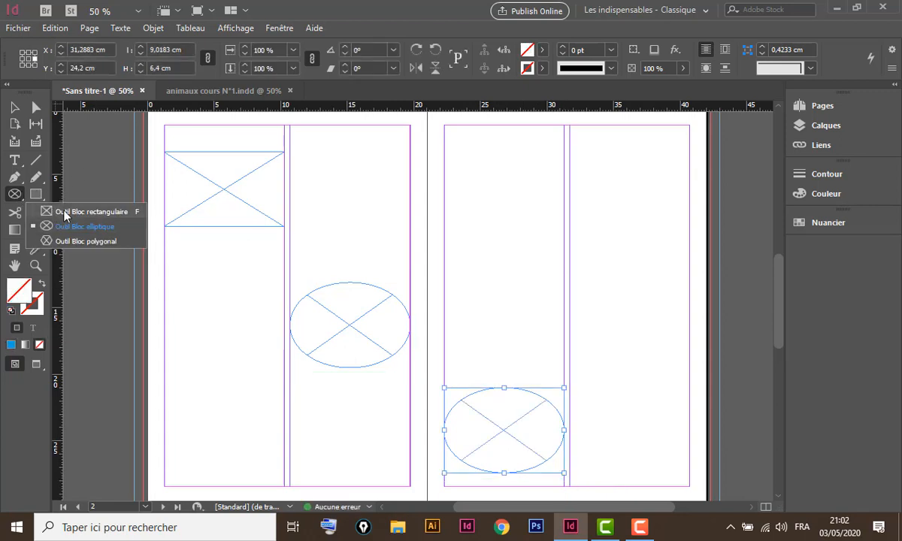
click(61, 211)
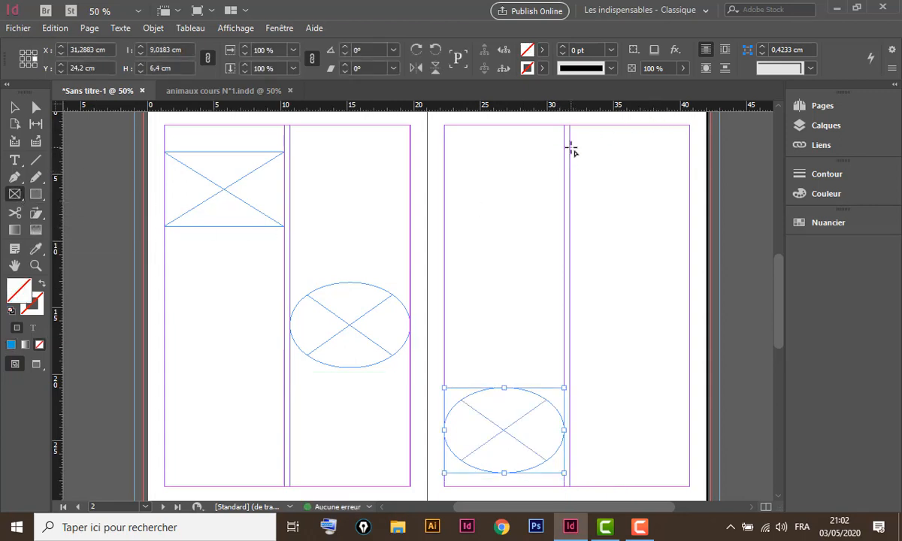
drag(571, 151, 689, 233)
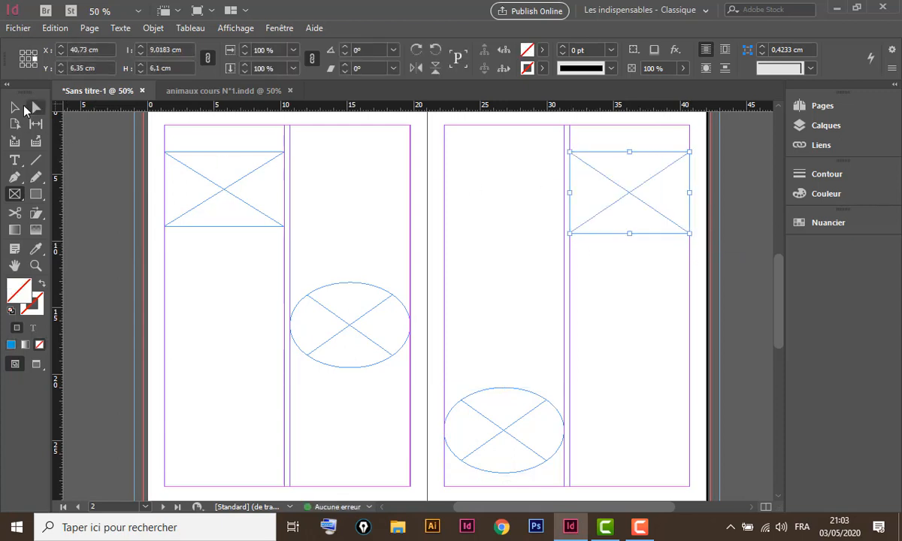
Set the frame fitting option of all four empty frames to Remplir le bloc proportionnellement, and deselect them.
click(14, 107)
drag(103, 180, 610, 444)
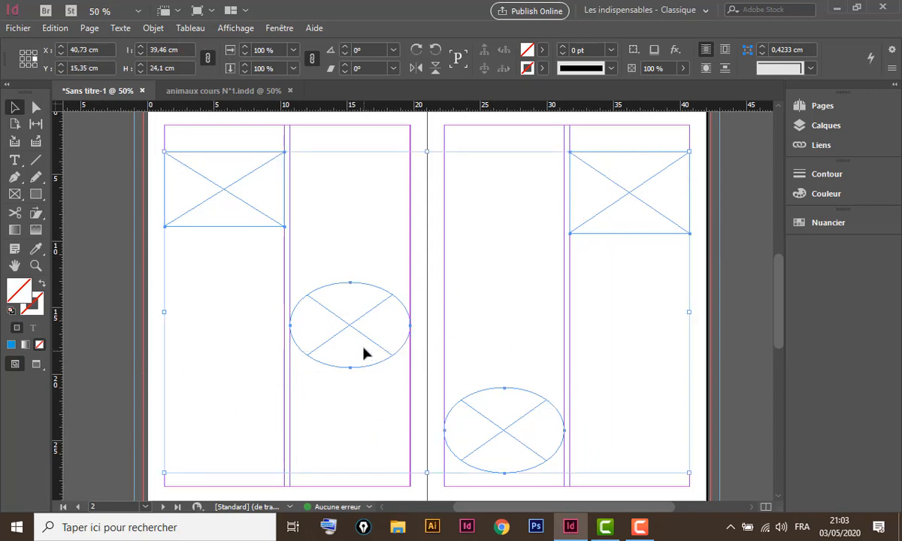
right_click(376, 324)
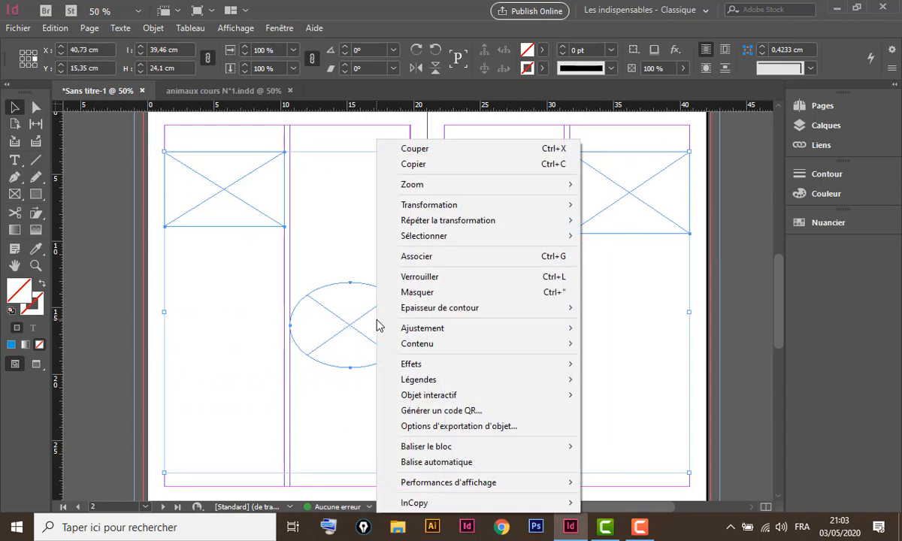
mouse_move(451, 331)
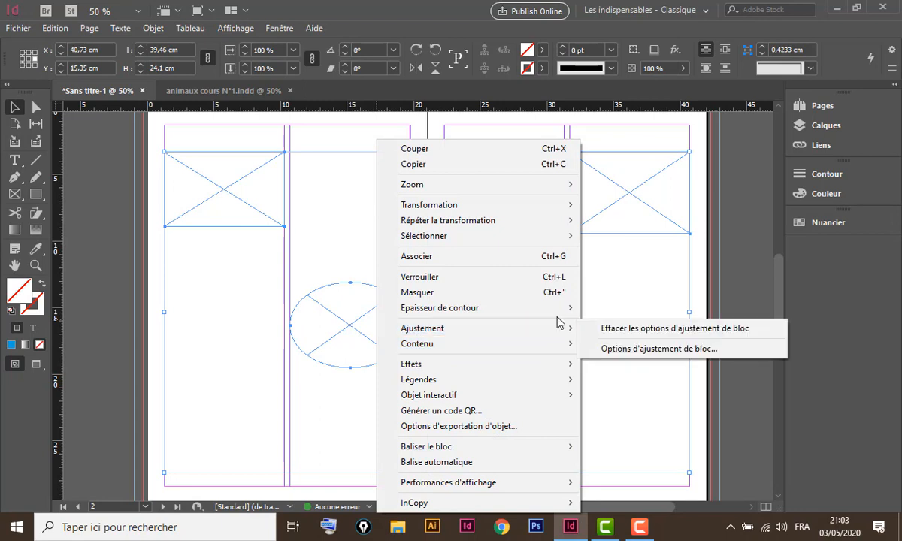
click(648, 349)
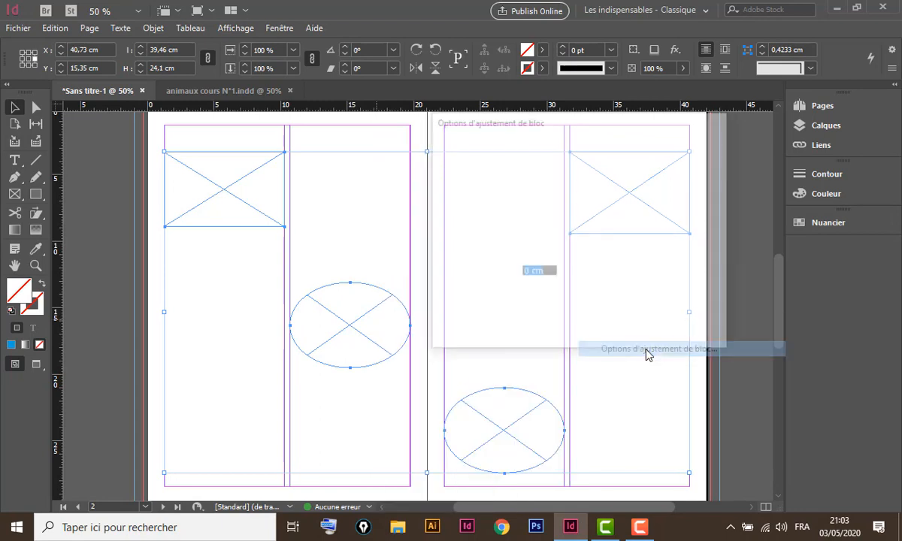
drag(589, 125, 416, 143)
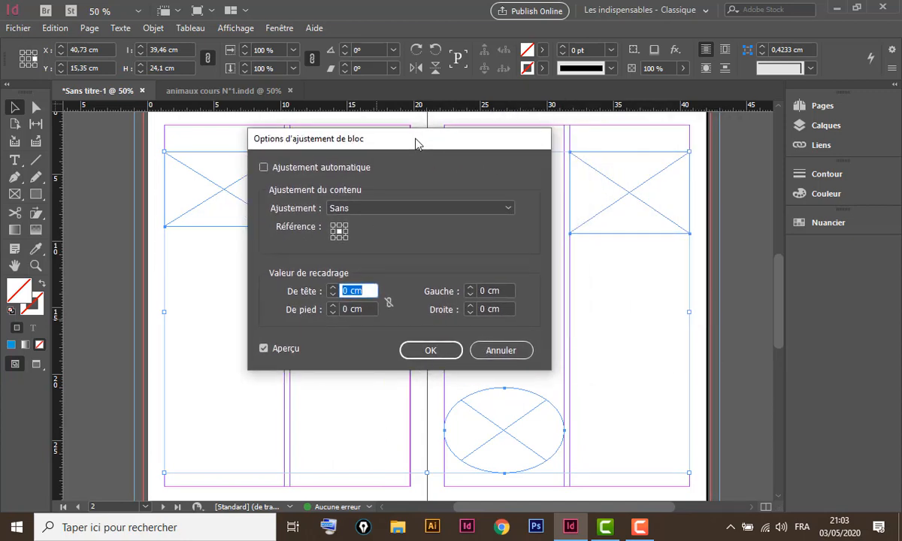
click(481, 209)
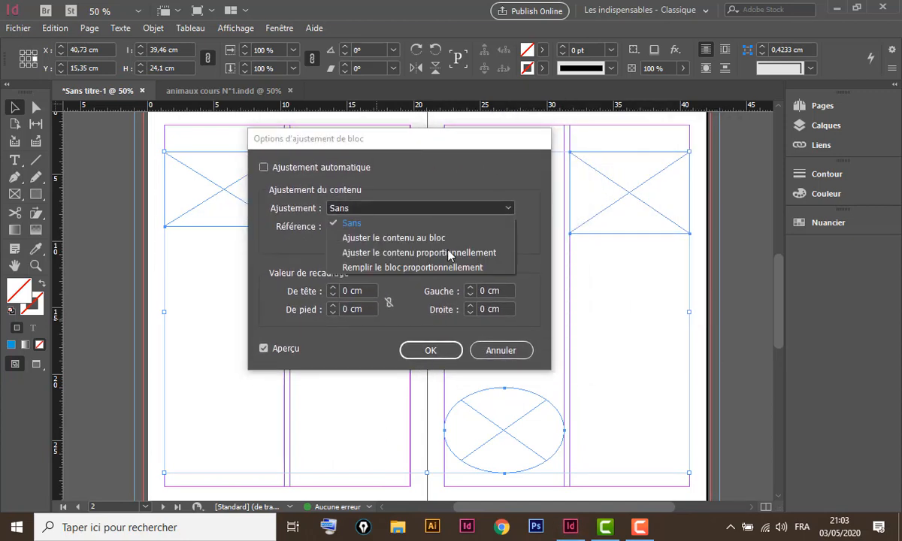
click(413, 269)
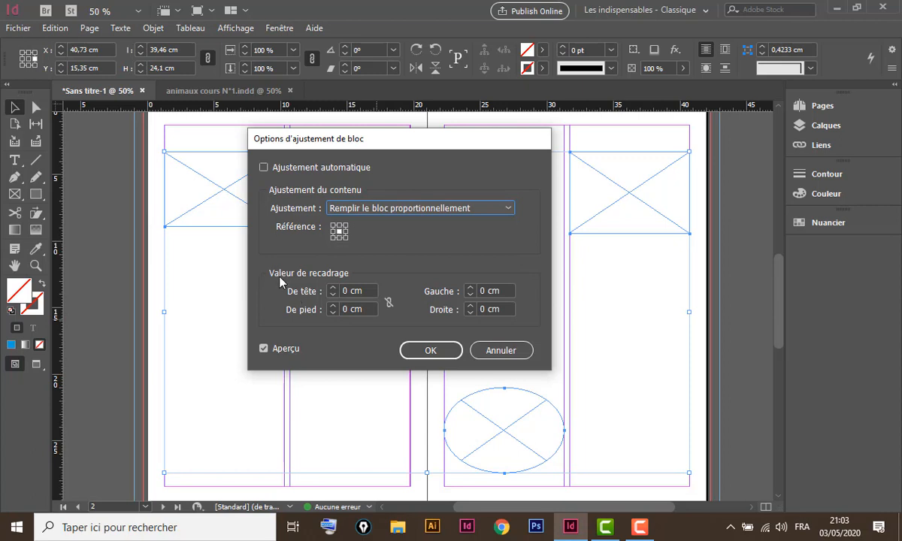
click(432, 353)
click(343, 195)
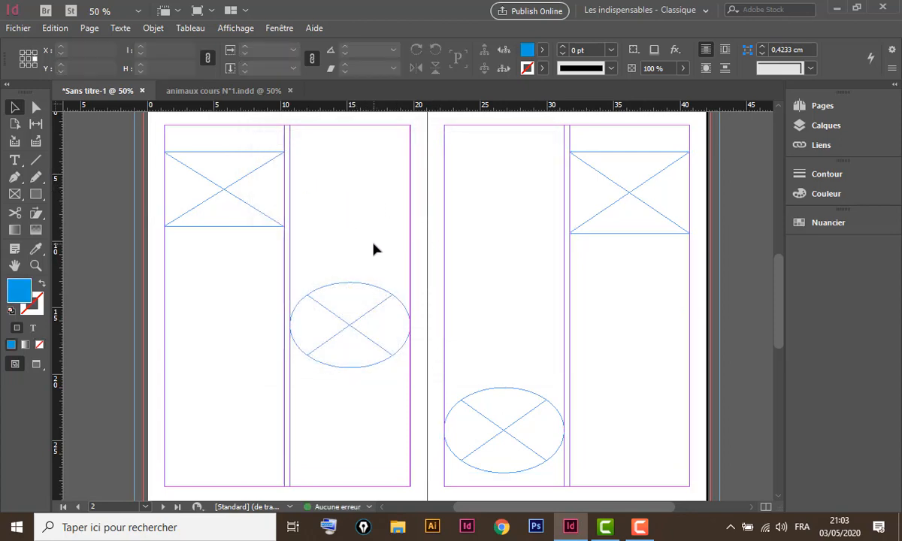
Load photo 1, photo 4, photo 5 and photo 8 for placing.
key(ctrl+d)
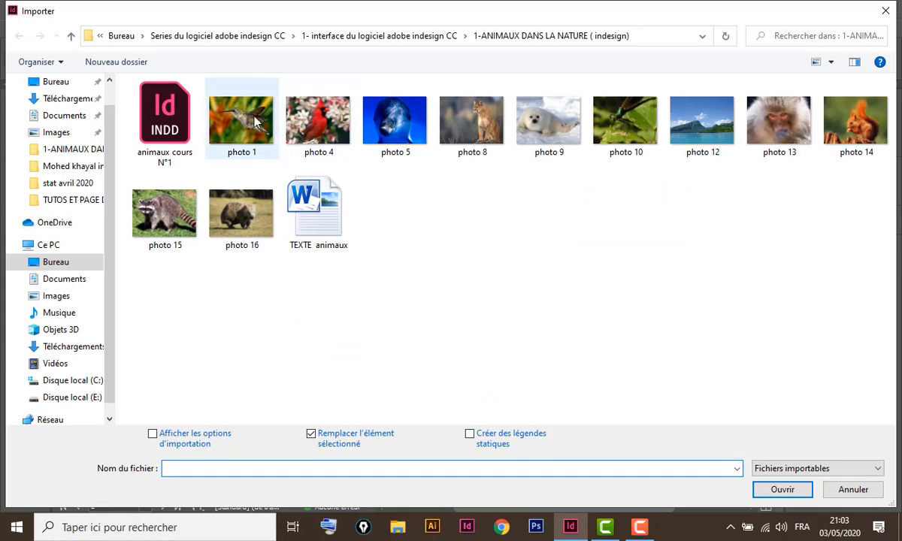
click(241, 117)
shift+click(476, 146)
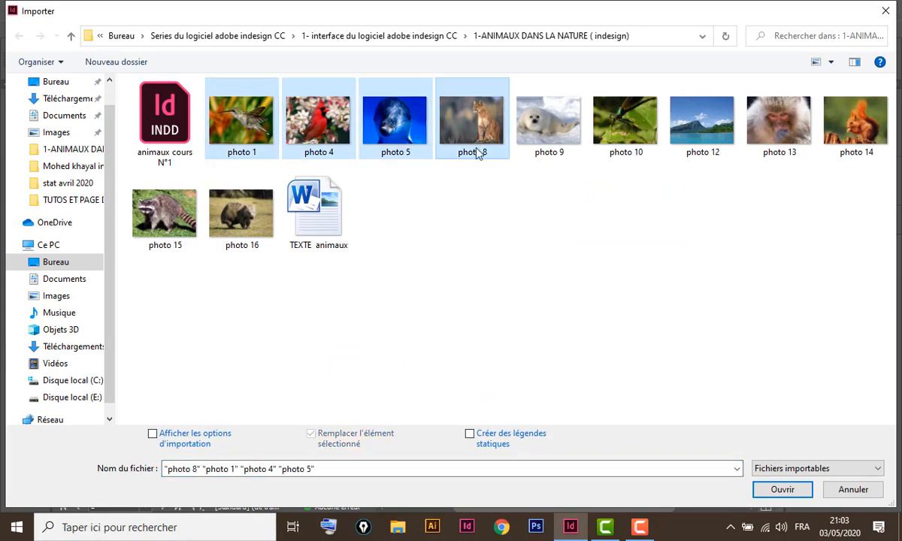
click(782, 489)
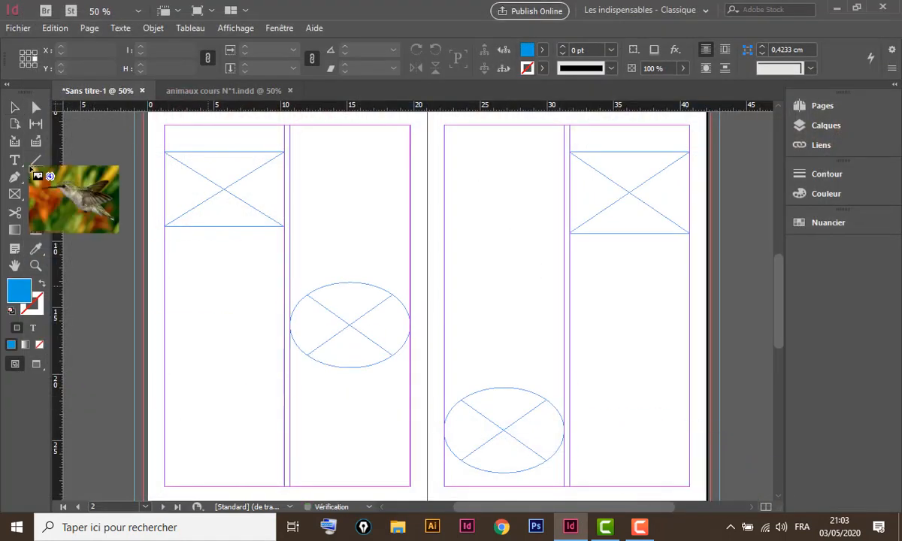
Skip the hummingbird, place the cardinal and puma in the rectangular frames, the dolphin in the first ellipse and the remaining photo in the other ellipse.
key(Right)
click(216, 173)
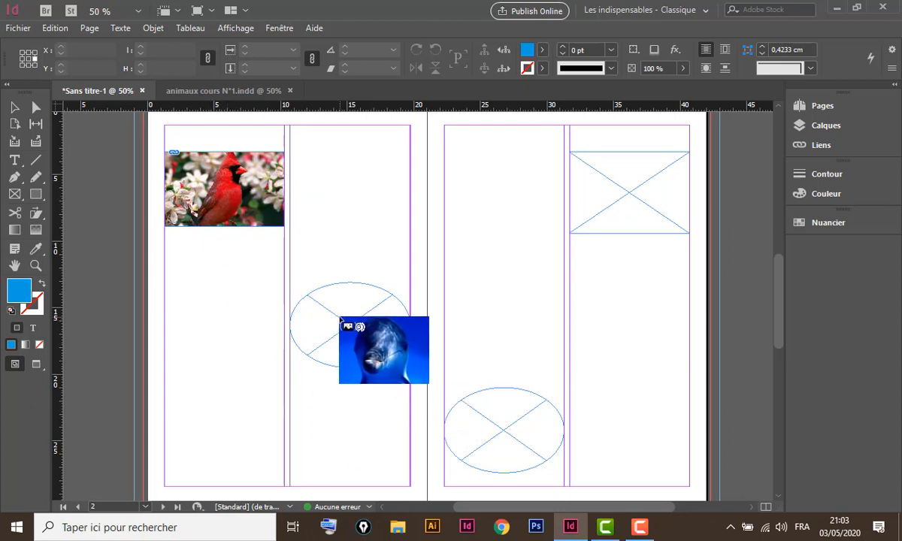
click(339, 319)
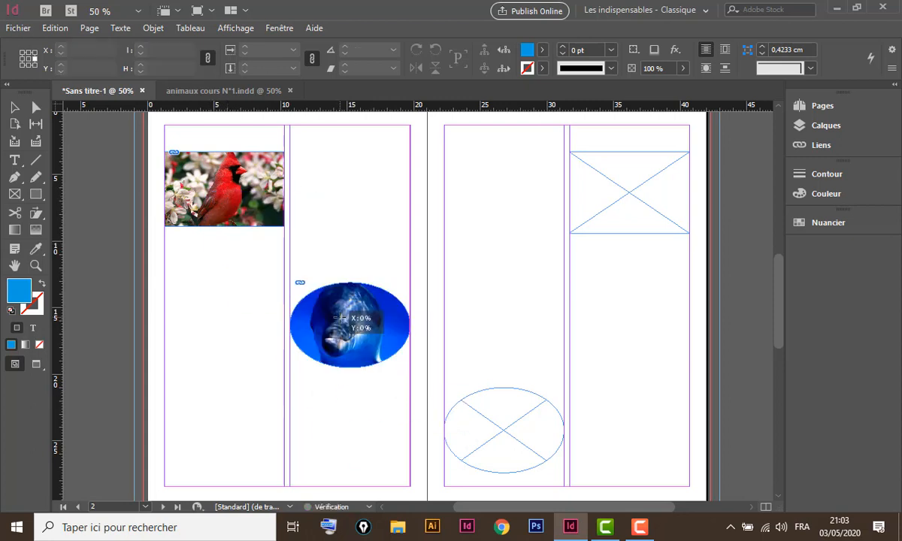
click(618, 173)
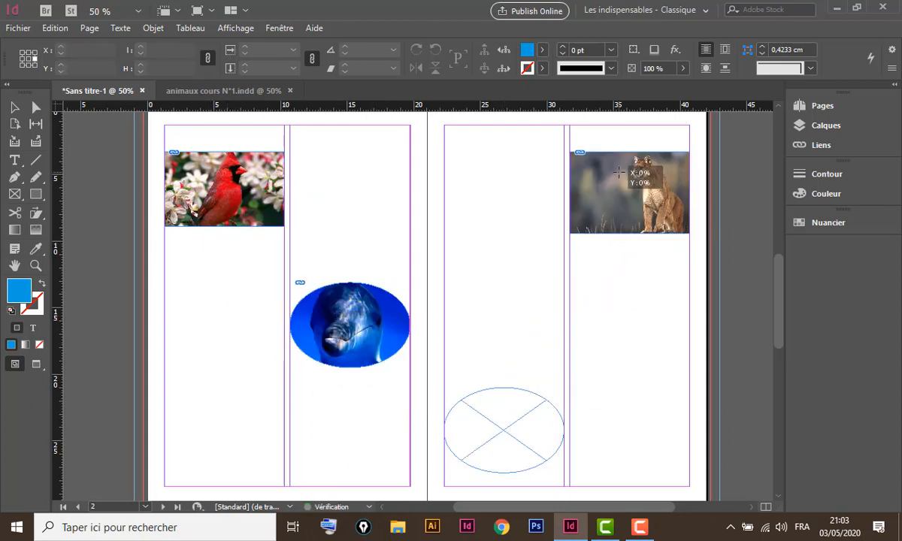
click(492, 409)
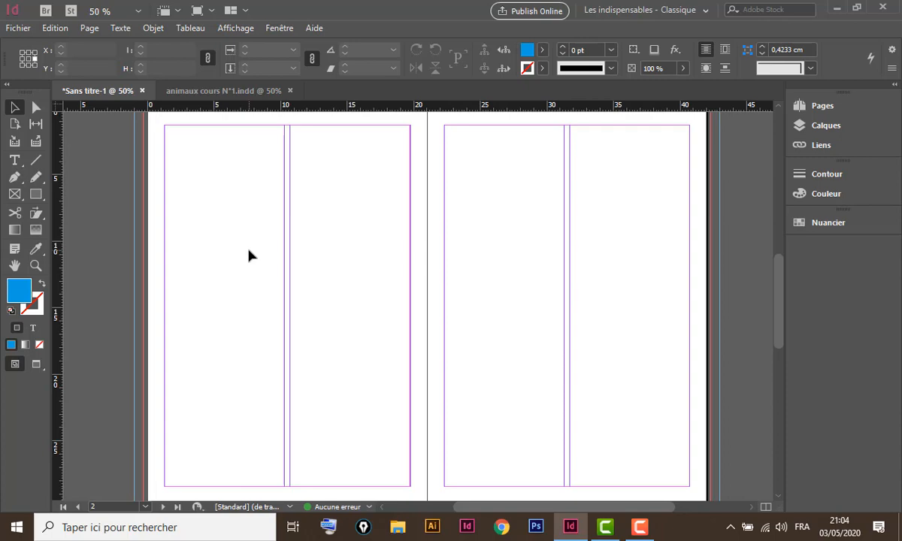
Import photo 1 and place it from the first column's edge at about 13.95 by 10.46 cm.
key(ctrl+d)
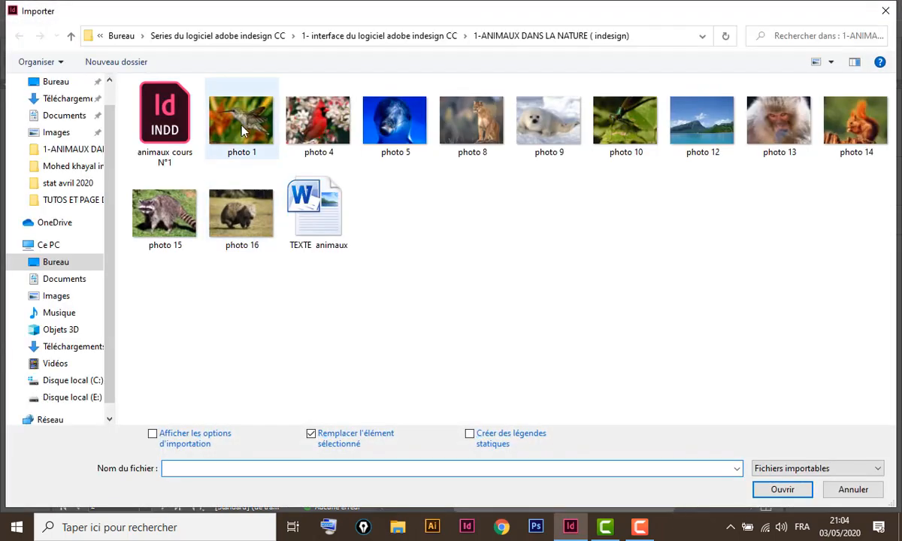
click(233, 119)
click(784, 492)
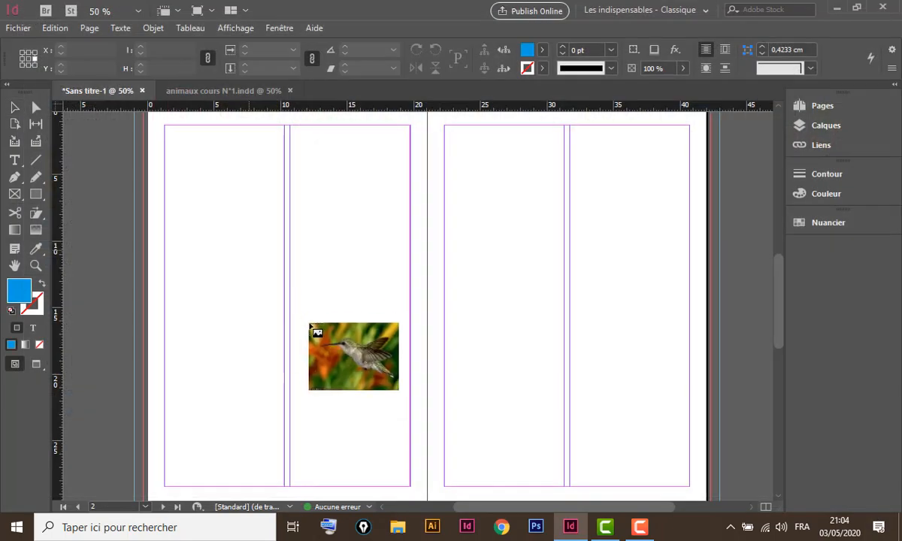
drag(165, 178, 350, 302)
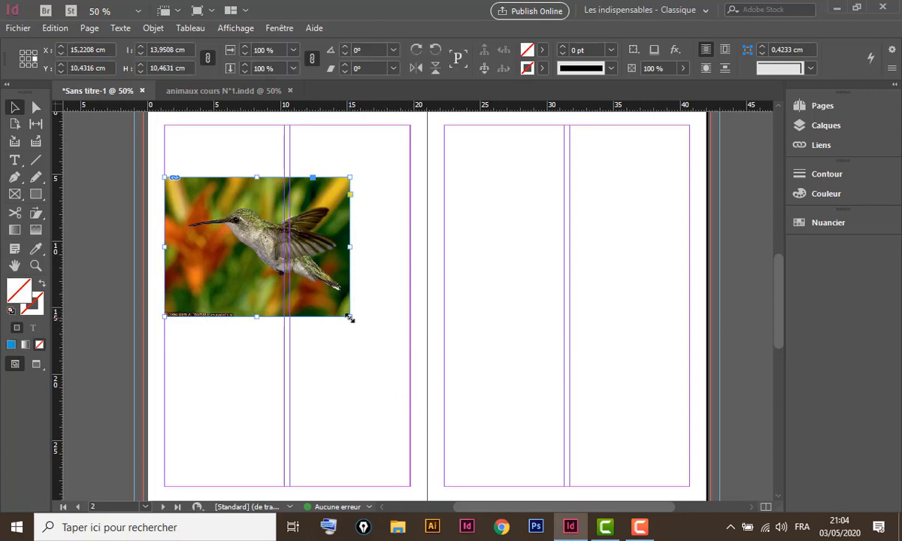
Enlarge the hummingbird frame to about 18.46 by 14.1 cm and apply Remplir le bloc proportionnellement to it.
drag(350, 317, 410, 365)
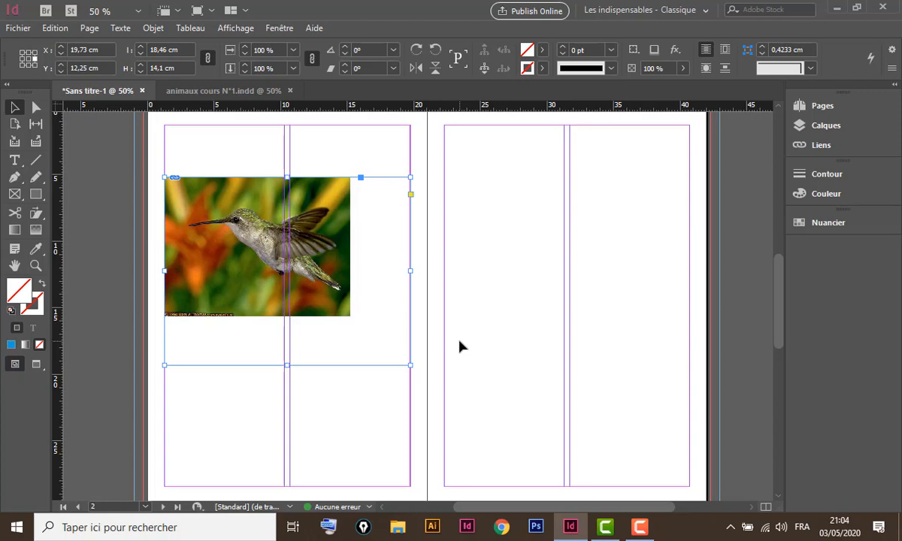
right_click(335, 309)
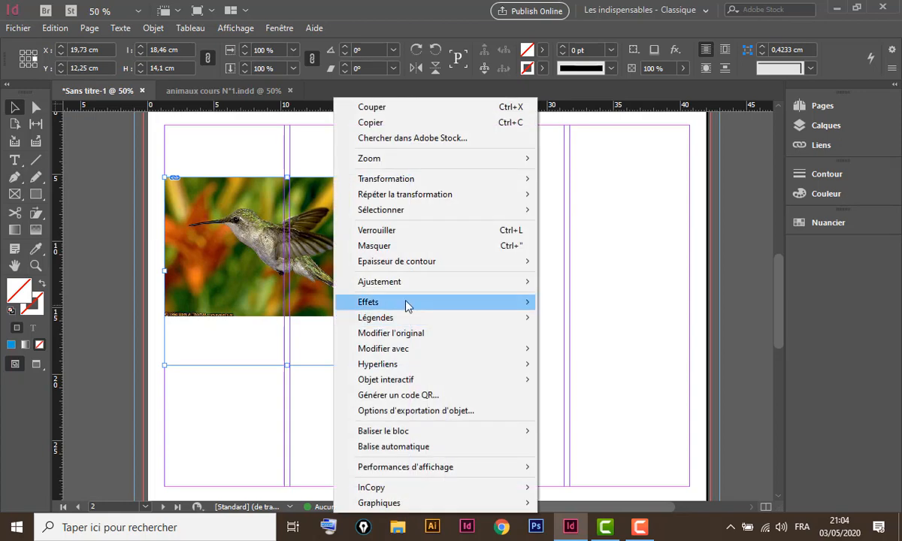
mouse_move(404, 285)
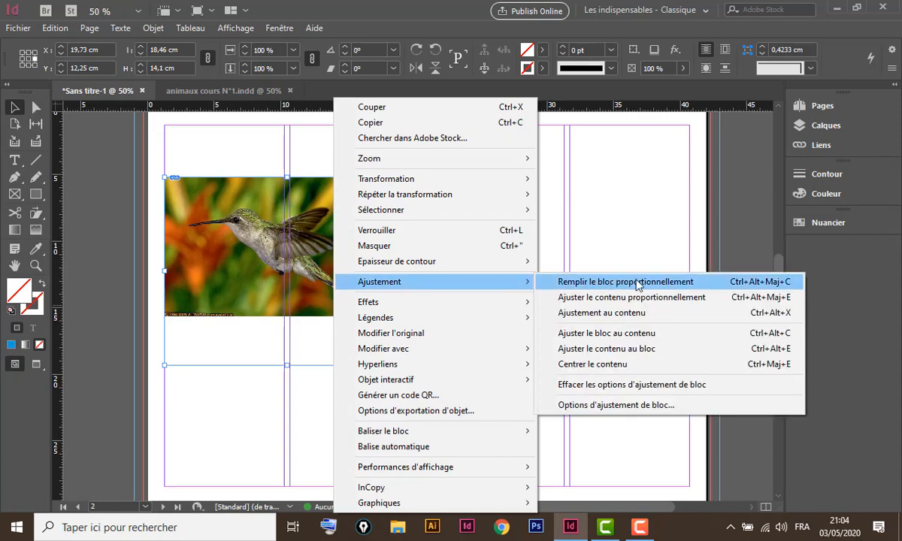
click(697, 282)
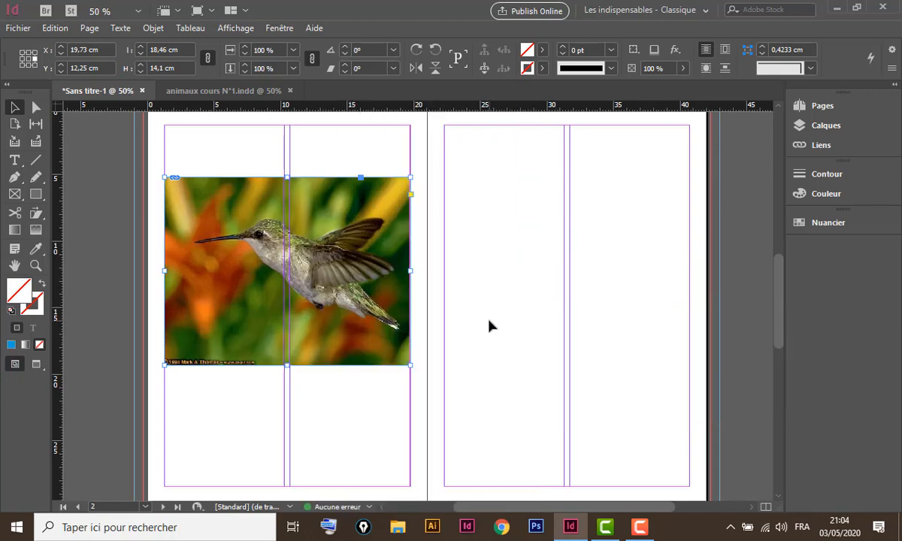
Undo the proportional fill, fit the frame back to its image content, and deselect it.
key(ctrl+z)
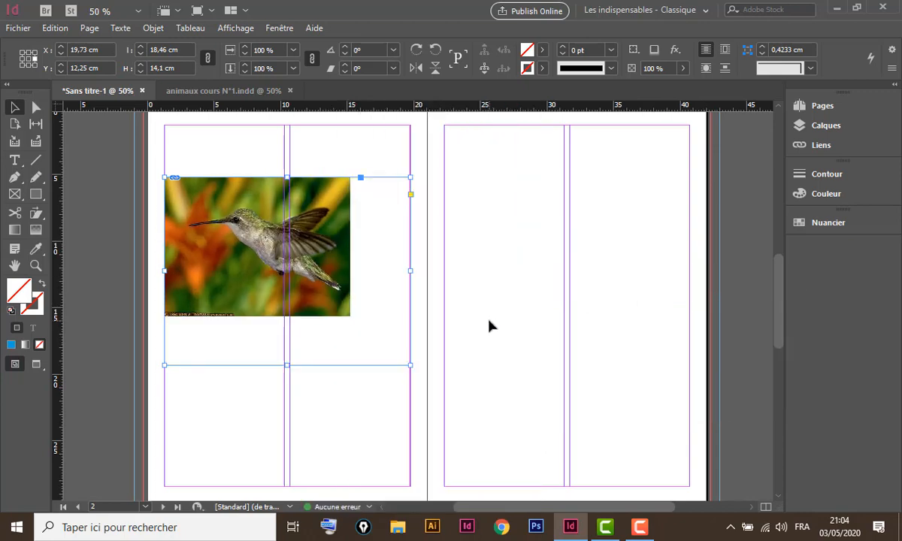
key(ctrl+alt+c)
click(380, 254)
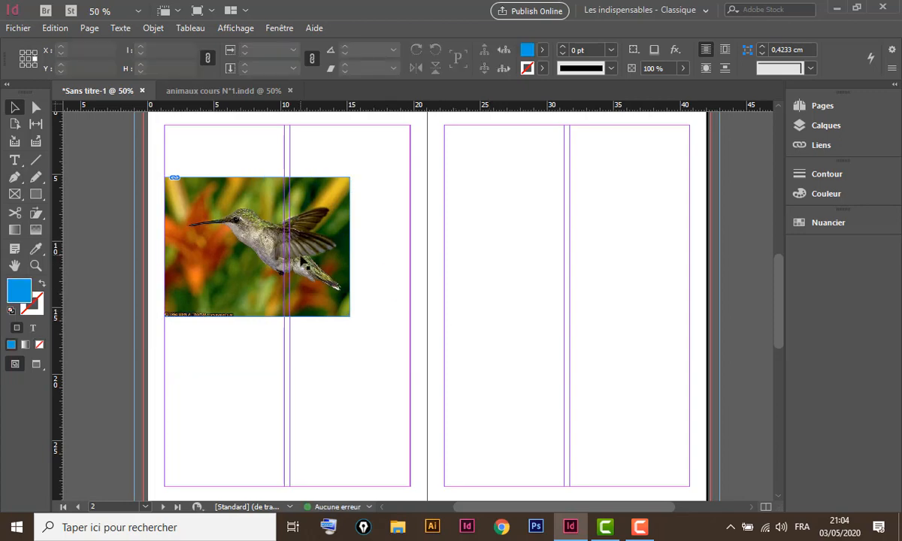
Enlarge the hummingbird frame to about 18.4 by 13.8 cm, then fit the frame to its content again.
click(303, 261)
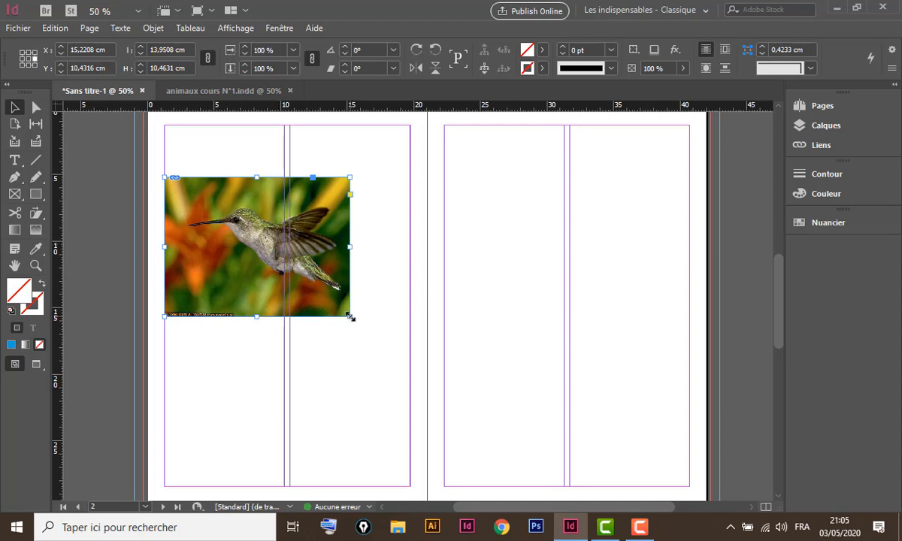
drag(351, 317, 392, 360)
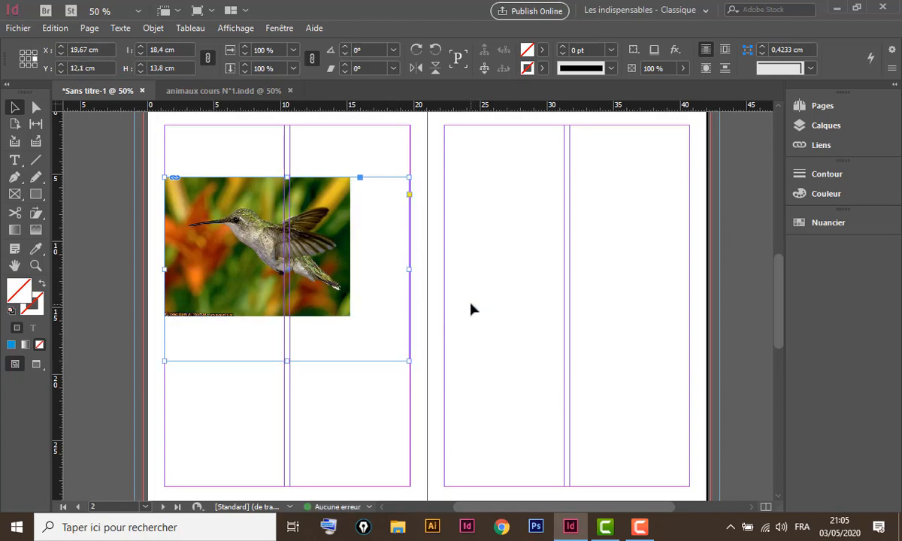
key(ctrl+alt+c)
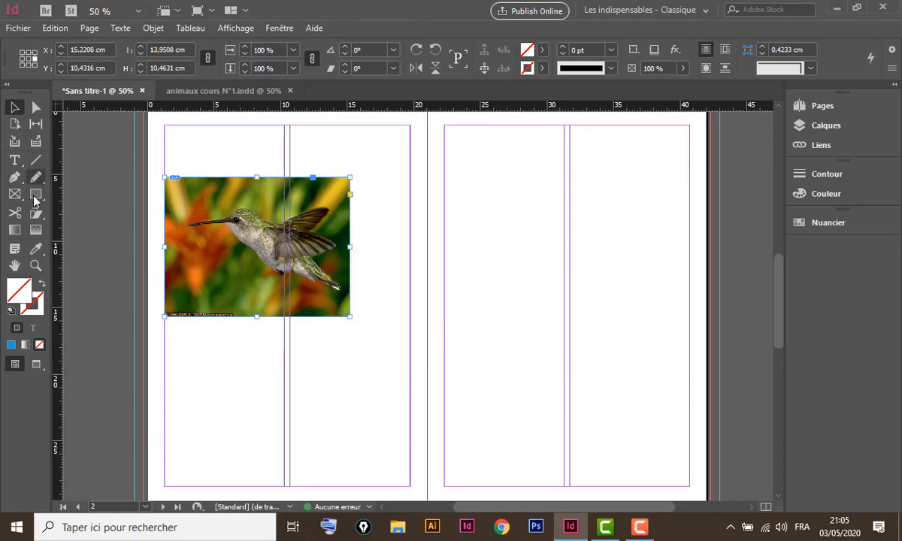
With the Free Transform tool, scale the hummingbird image and frame together proportionally to about 18.55, 8.93 and finally 13.91 cm wide.
drag(36, 211, 120, 235)
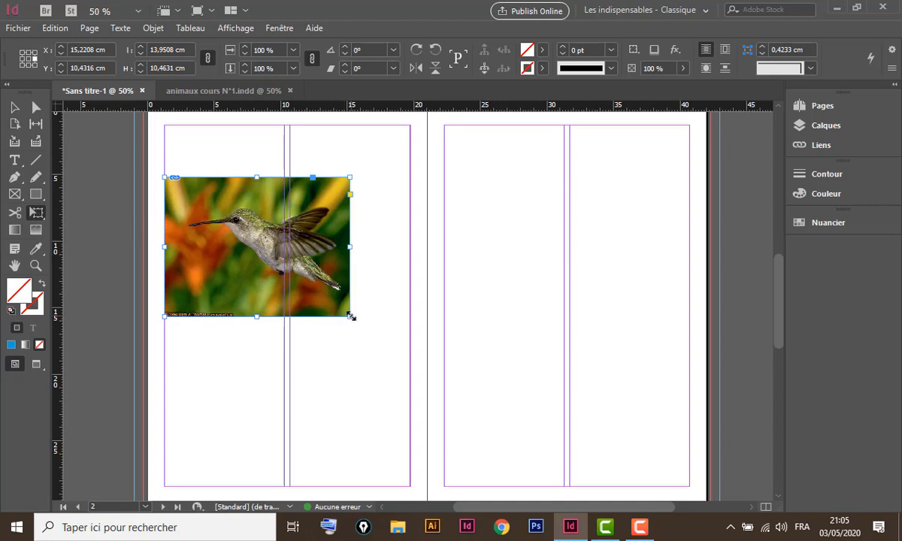
drag(351, 316, 408, 365)
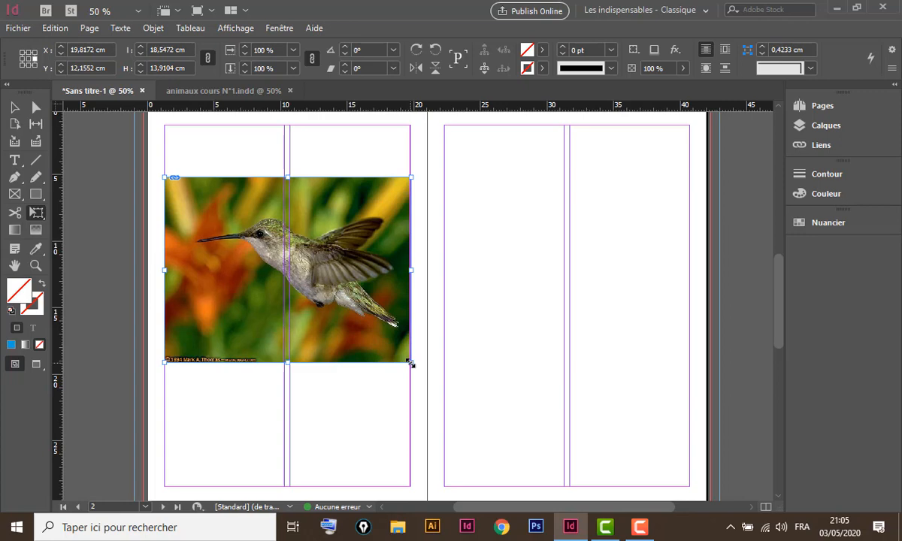
drag(410, 363, 286, 263)
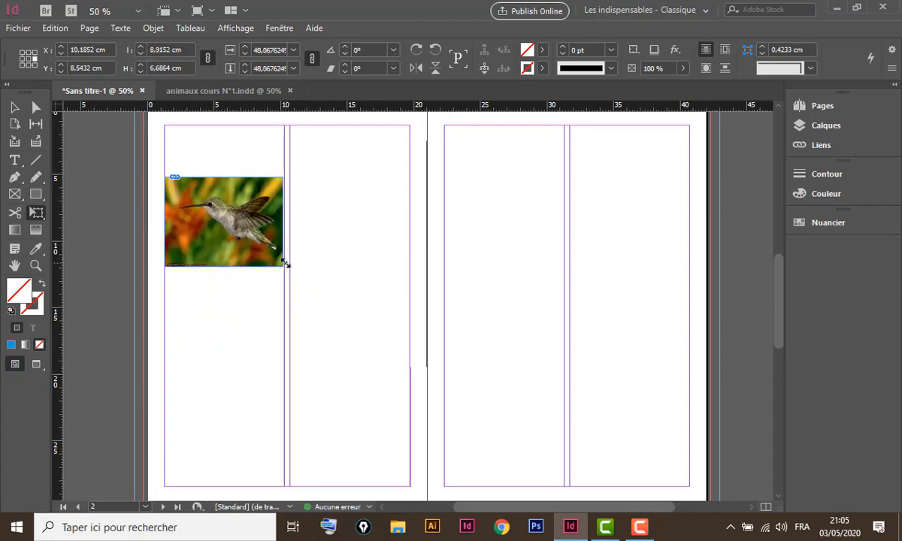
drag(287, 263, 288, 264)
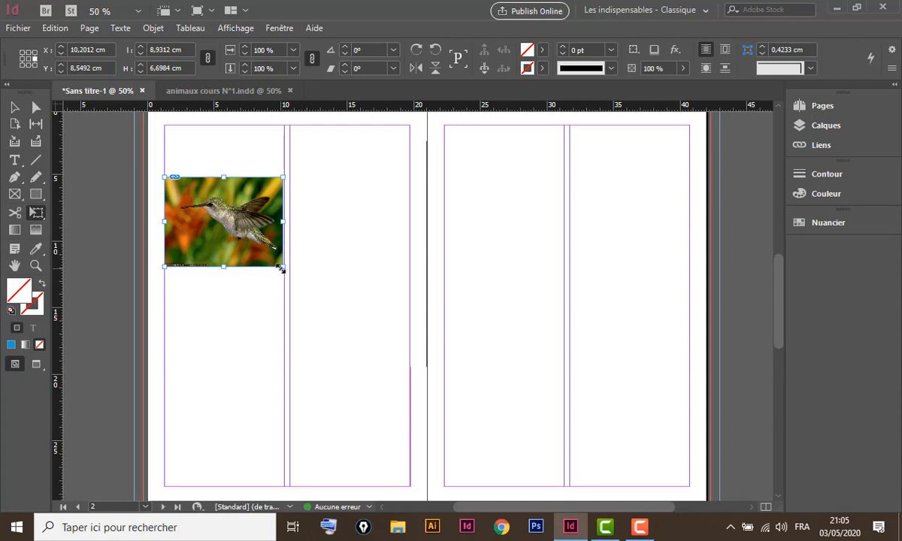
drag(282, 268, 349, 317)
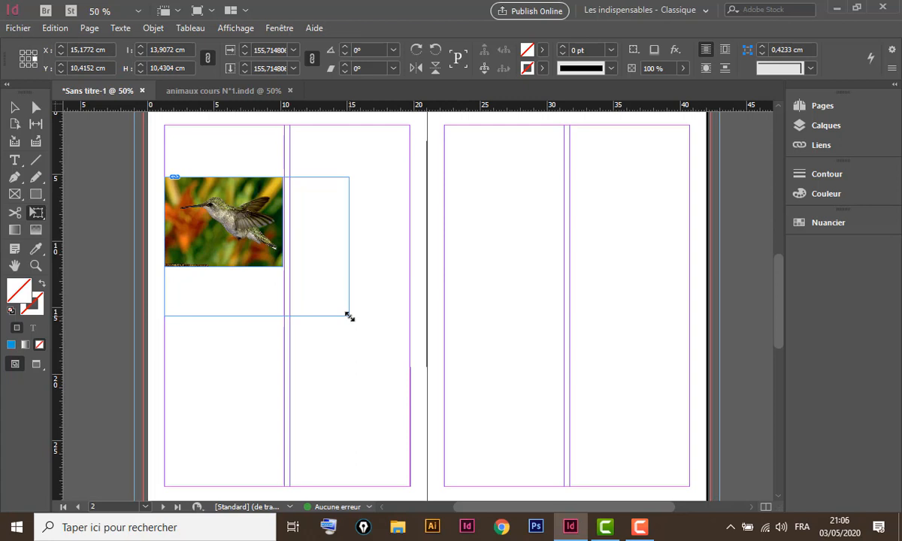
drag(349, 318, 350, 317)
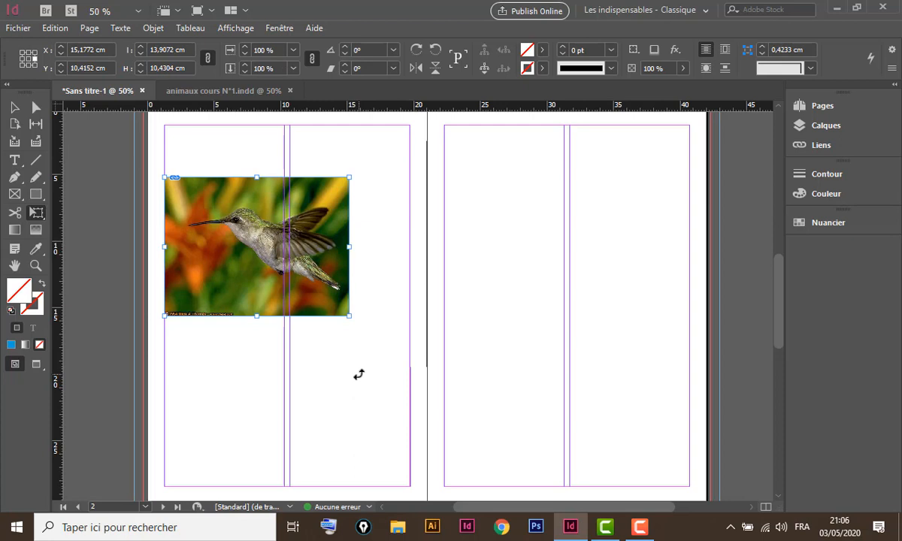
Set the reference point to bottom centre and shear the hummingbird image with the Shear tool, to about 12° and about -7.6°.
click(37, 214)
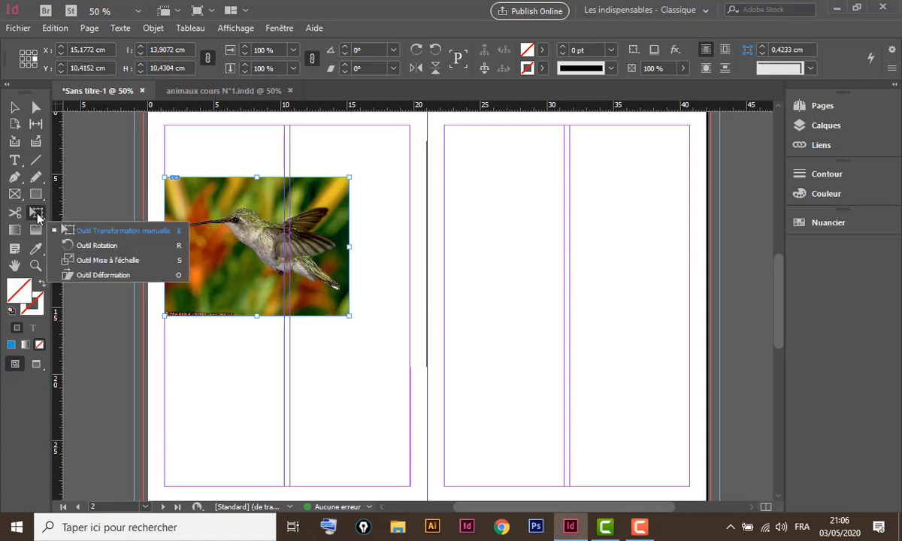
click(100, 275)
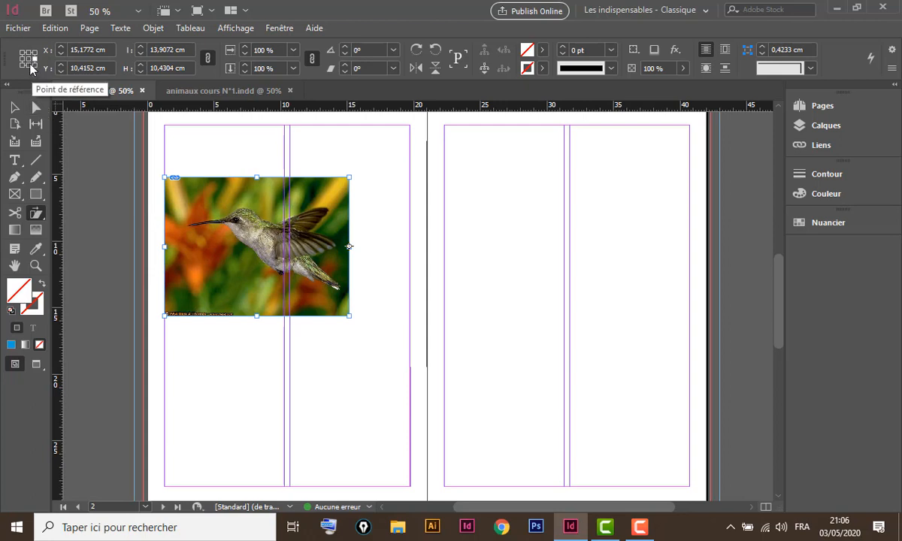
click(28, 63)
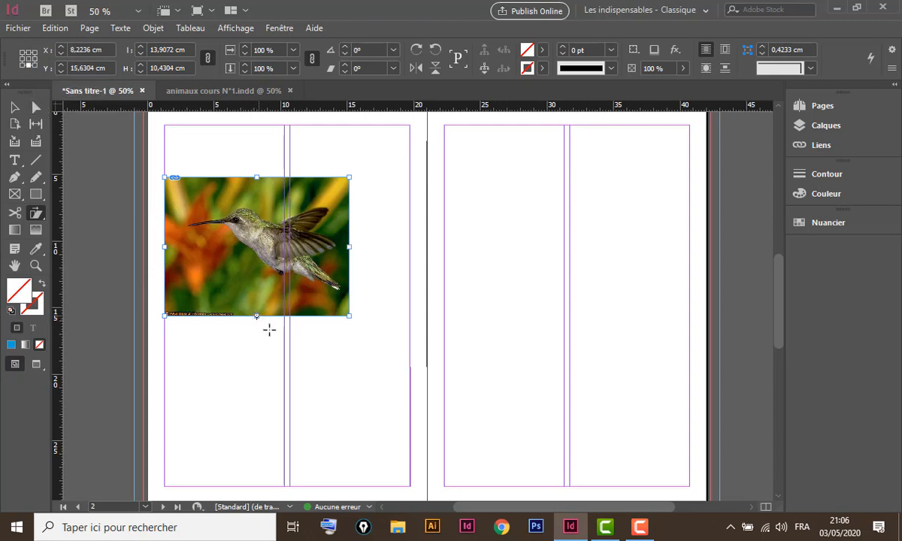
drag(253, 157, 291, 158)
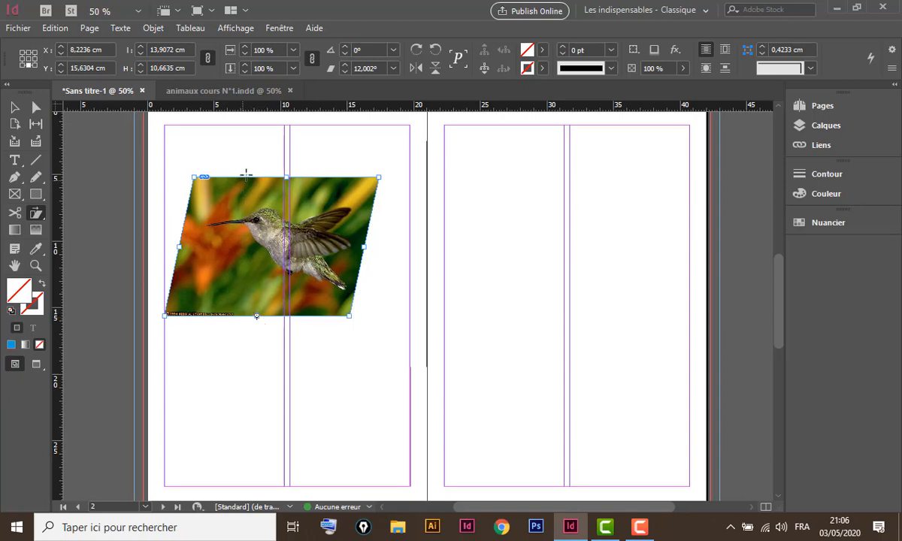
drag(323, 151, 293, 157)
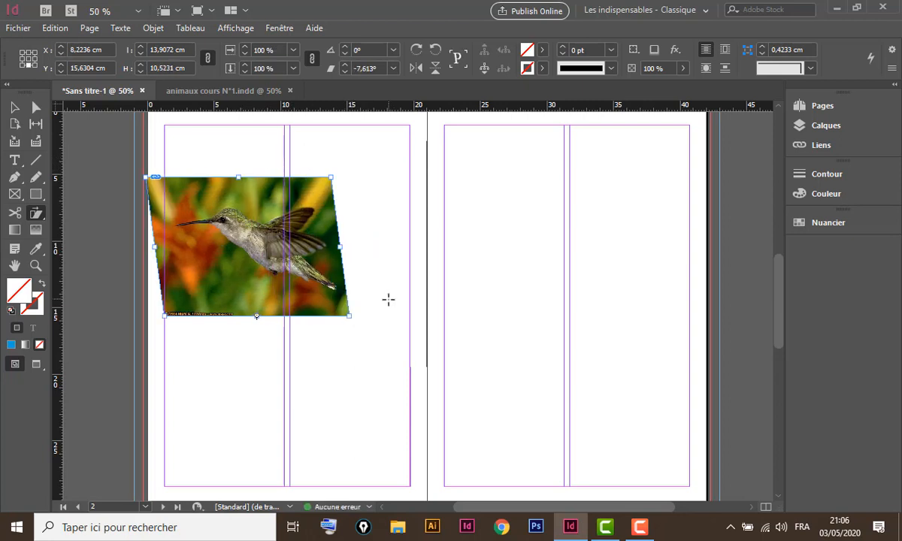
Delete the sheared hummingbird image and return to the Selection tool with nothing selected.
key(Delete)
key(v)
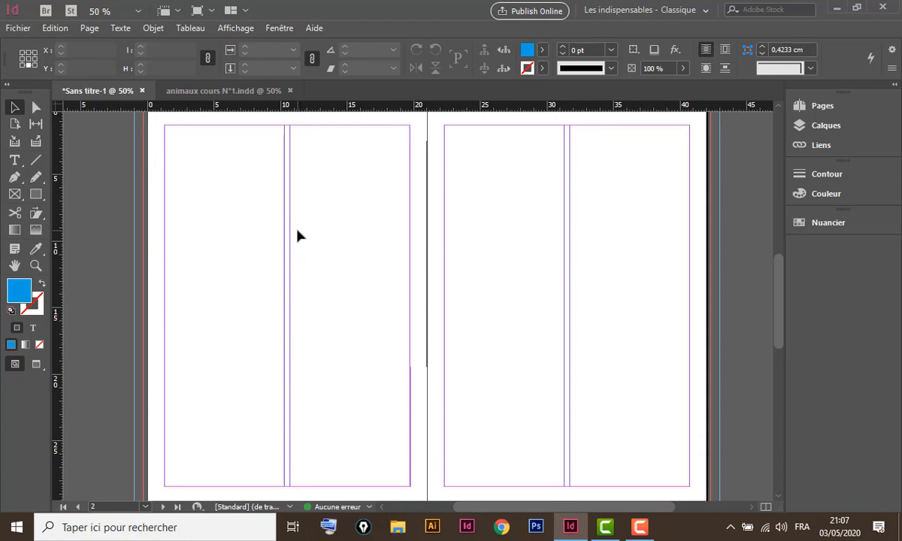
drag(447, 210, 374, 242)
Load photo 1, photo 4, photo 5, photo 8, photo 9 and photo 10 for placing.
key(ctrl+d)
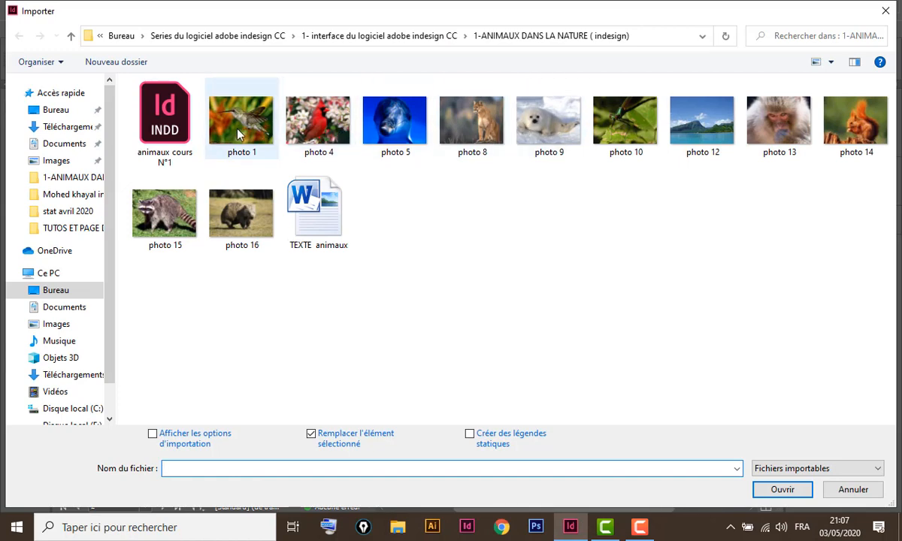
click(238, 133)
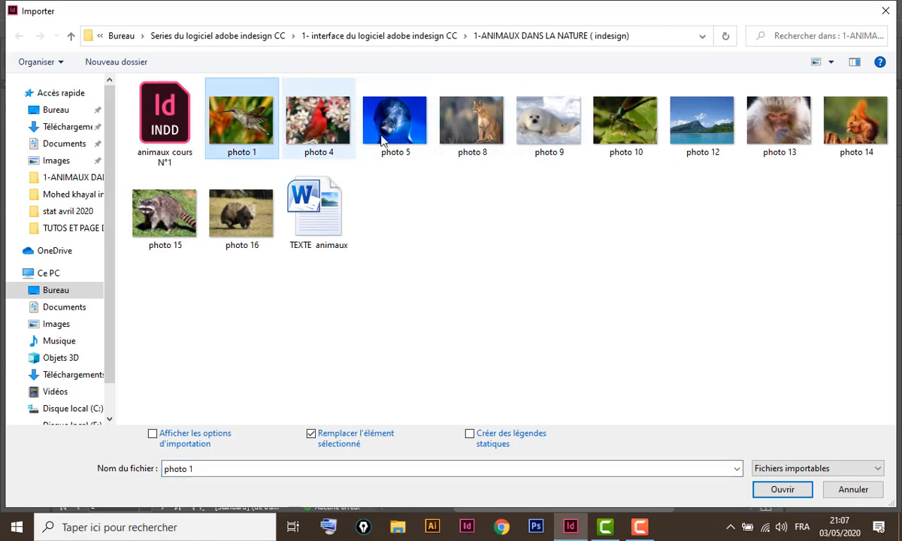
shift+click(640, 129)
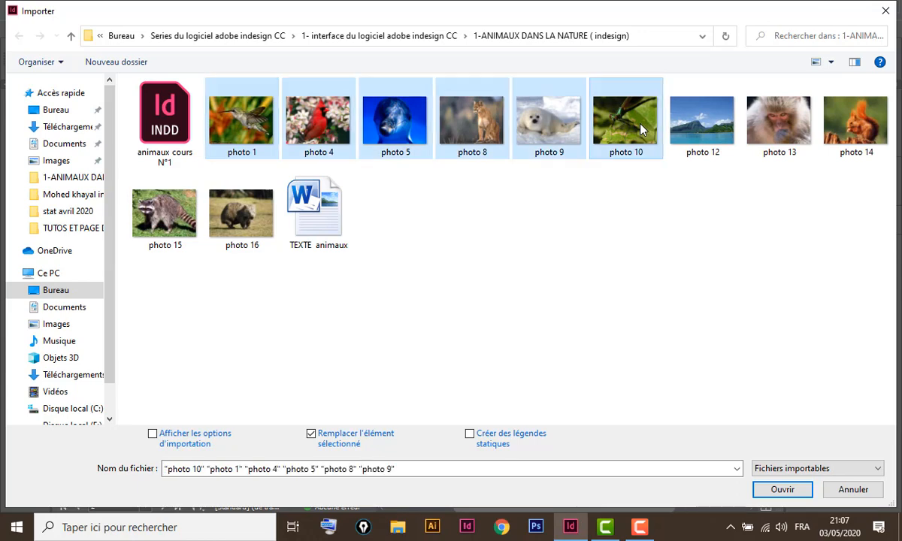
click(800, 489)
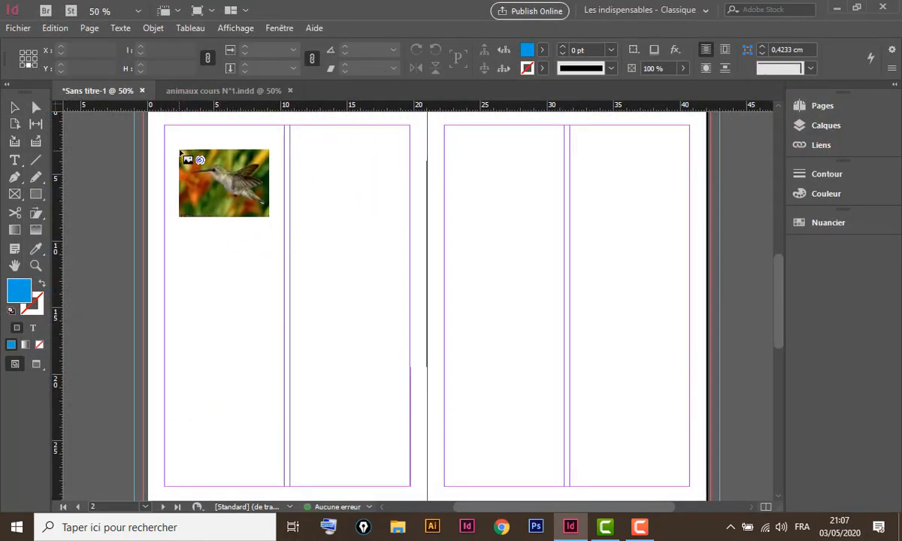
Place the six loaded photos as a grid of two columns and three rows, about 18.46 by 25.93 cm, across the first page's margins.
drag(164, 141, 304, 323)
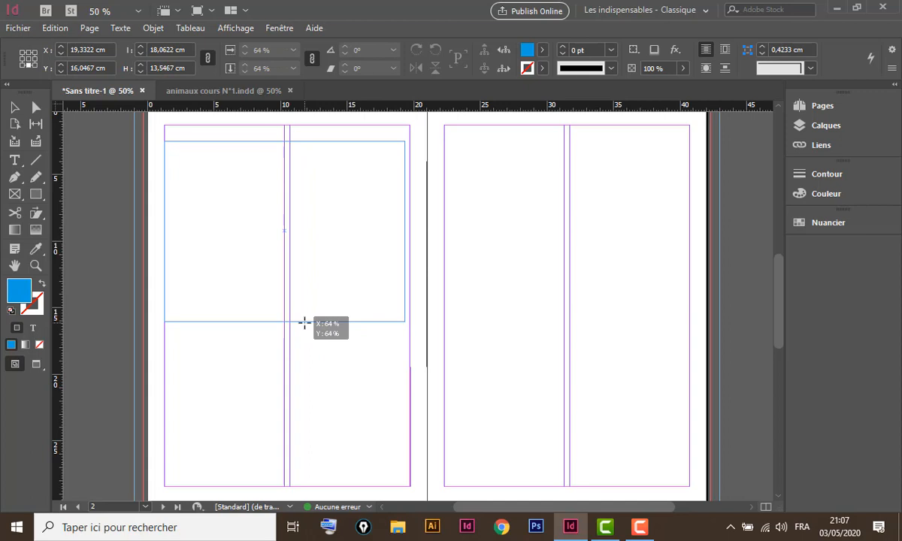
drag(305, 323, 413, 426)
key(Right)
key(Up)
key(Right)
key(Left)
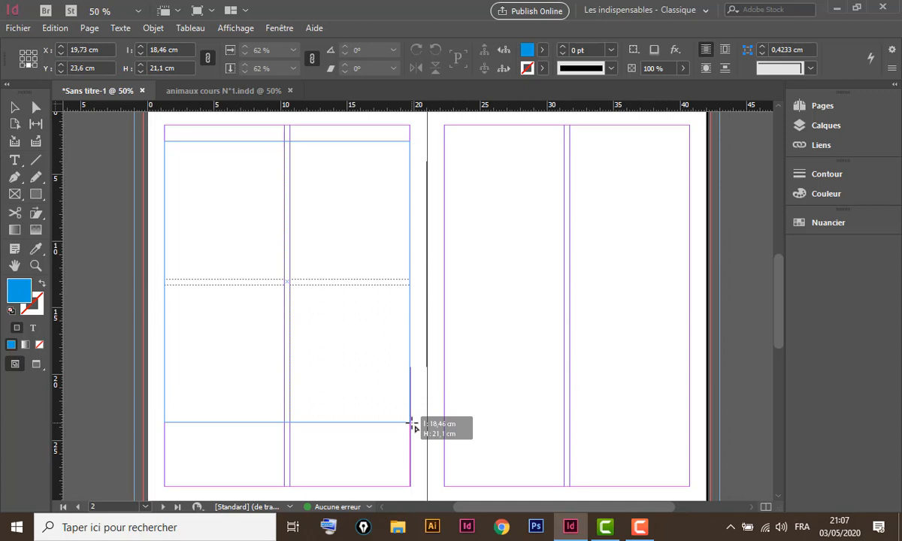
drag(413, 427, 414, 426)
key(Up)
drag(413, 426, 411, 487)
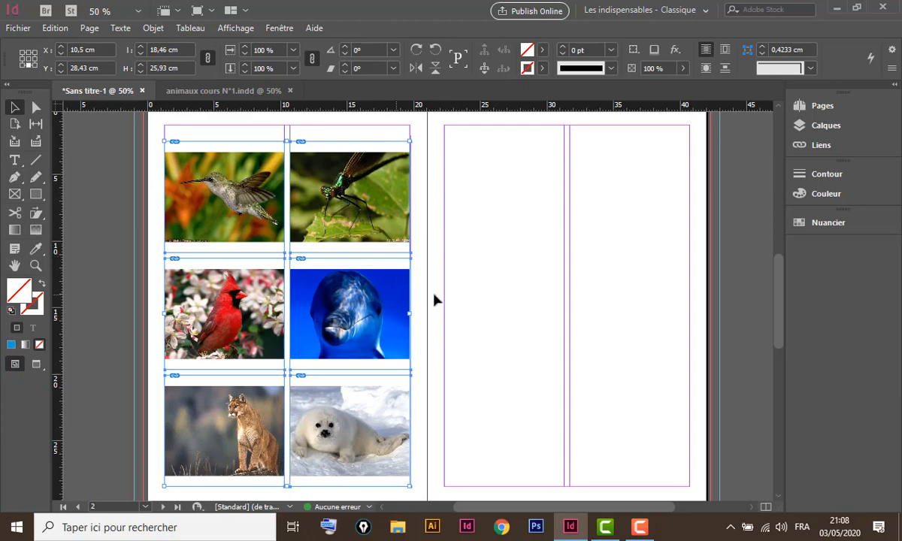
Apply Remplir le bloc proportionnellement to all six selected image frames of the grid.
right_click(367, 180)
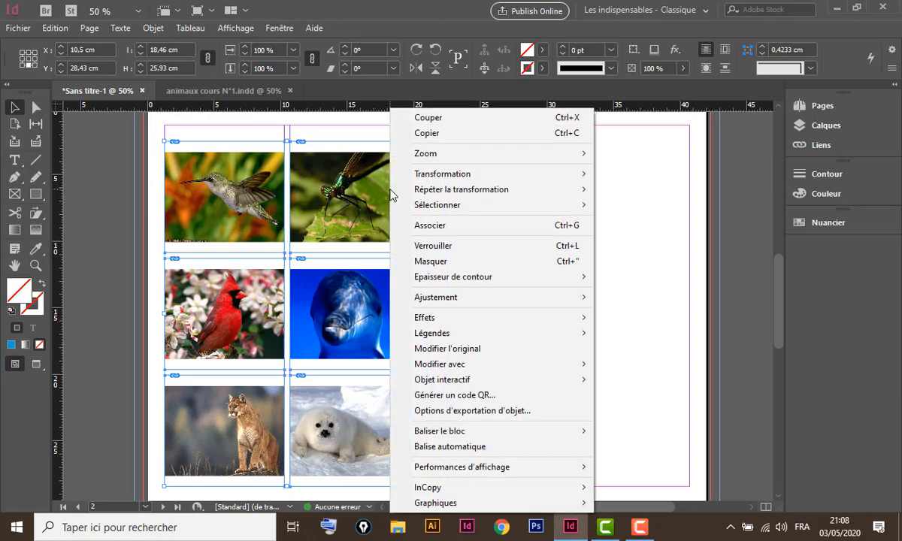
mouse_move(509, 300)
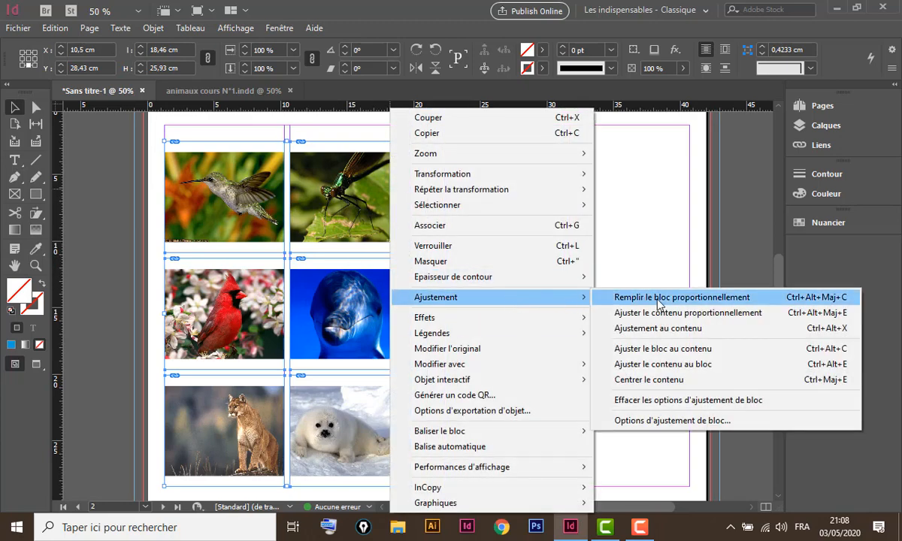
click(690, 301)
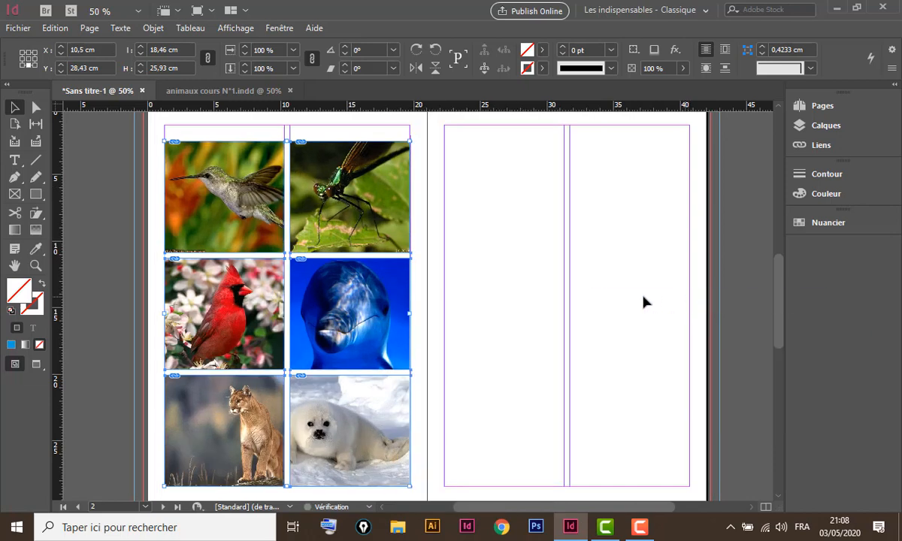